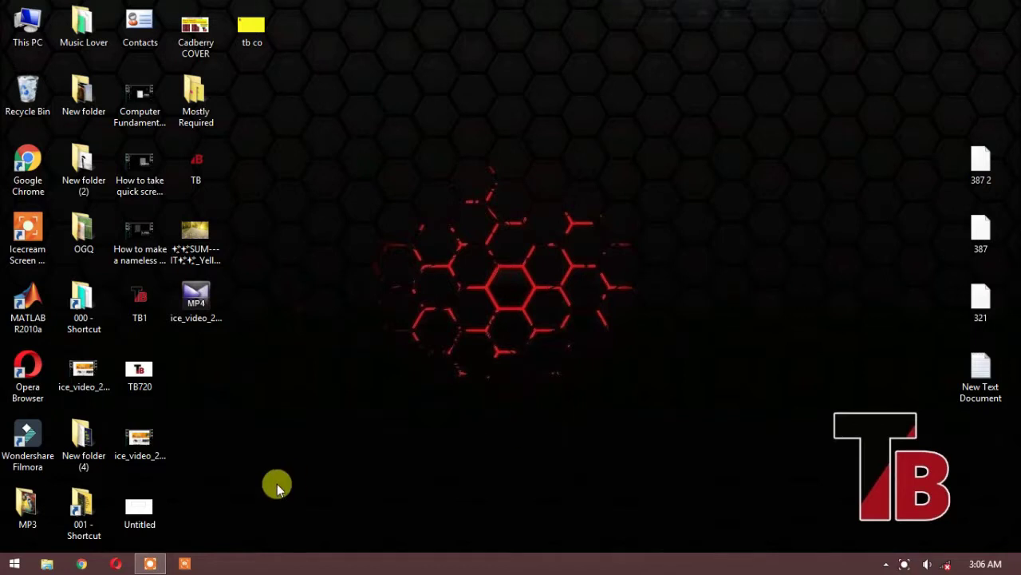
# Launch Adobe Photoshop CC 2017 from the Start screen's Apps list
pyautogui.click(10, 565)
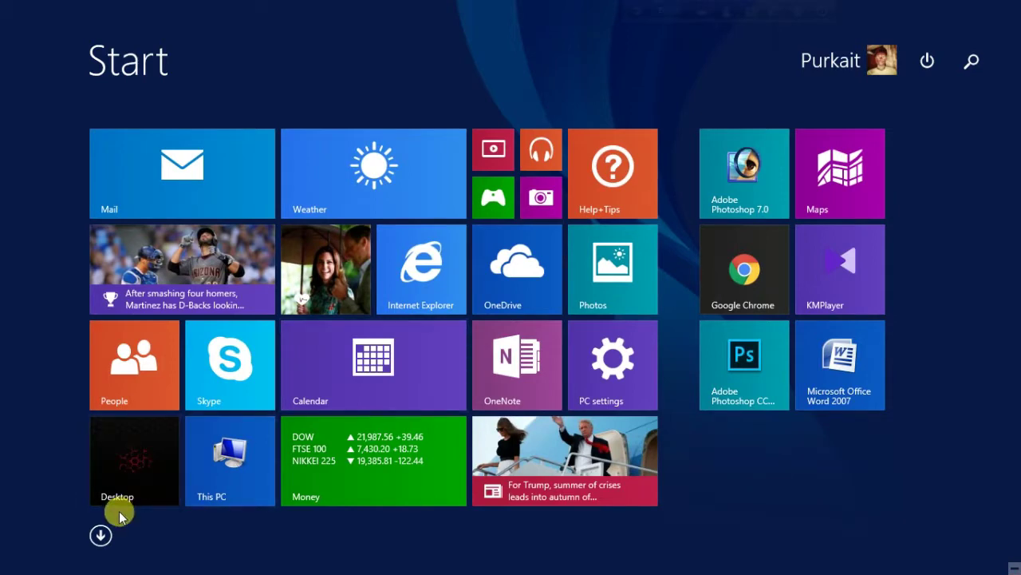
pyautogui.click(101, 535)
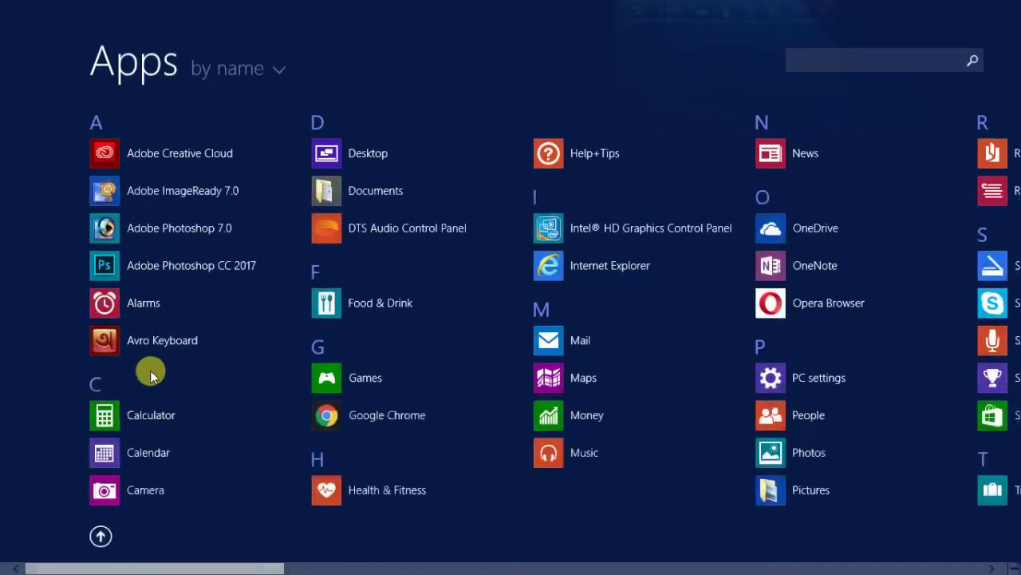
pyautogui.click(192, 267)
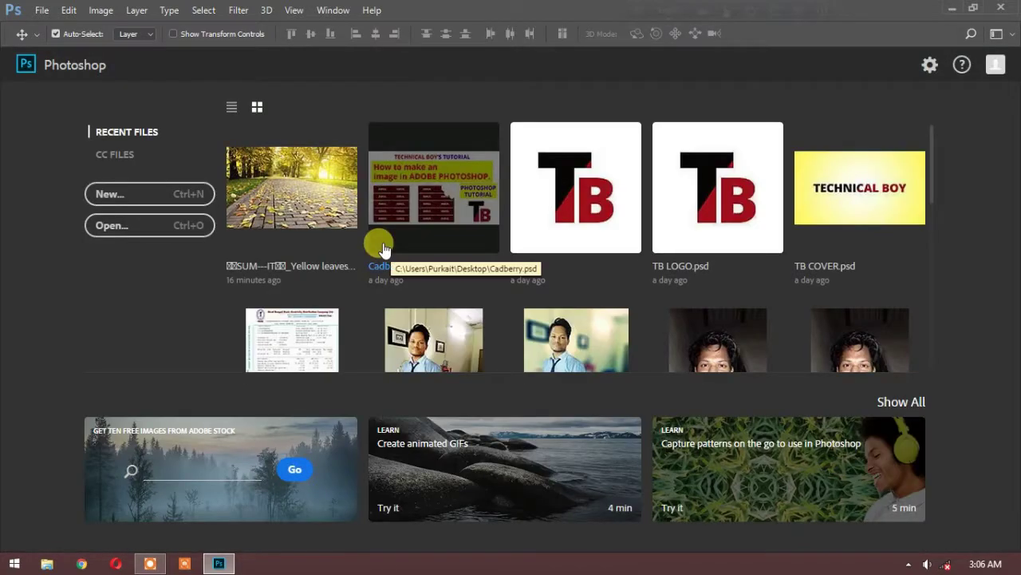
# Bring up Photoshop's New Document settings, then show the Windows desktop
pyautogui.click(185, 195)
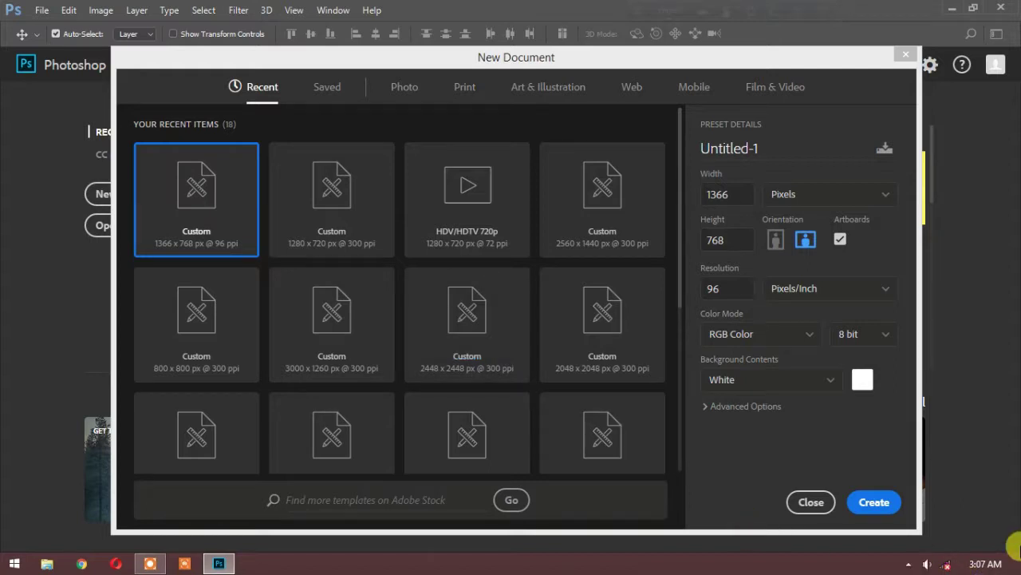
pyautogui.click(1015, 549)
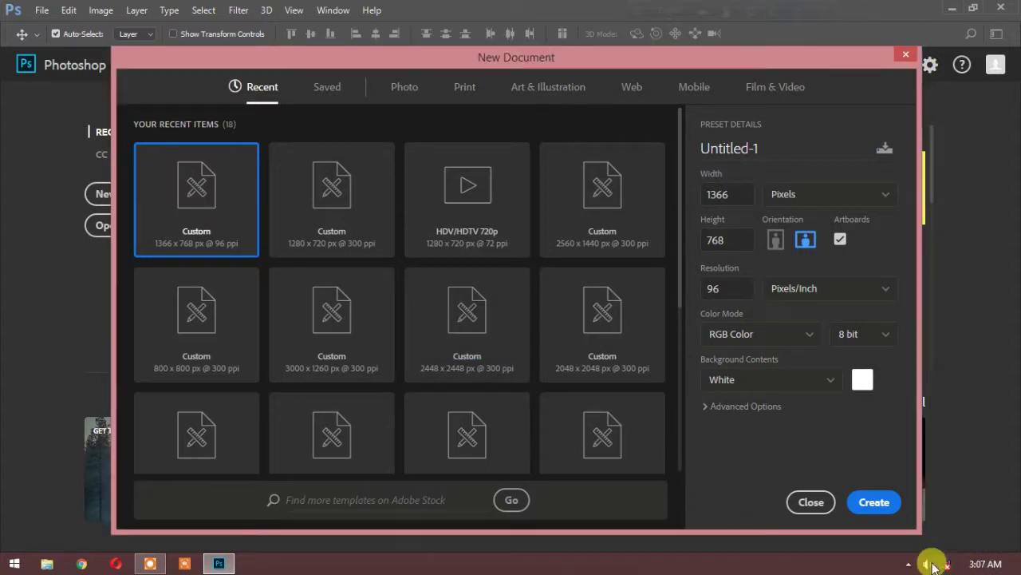
pyautogui.click(1017, 564)
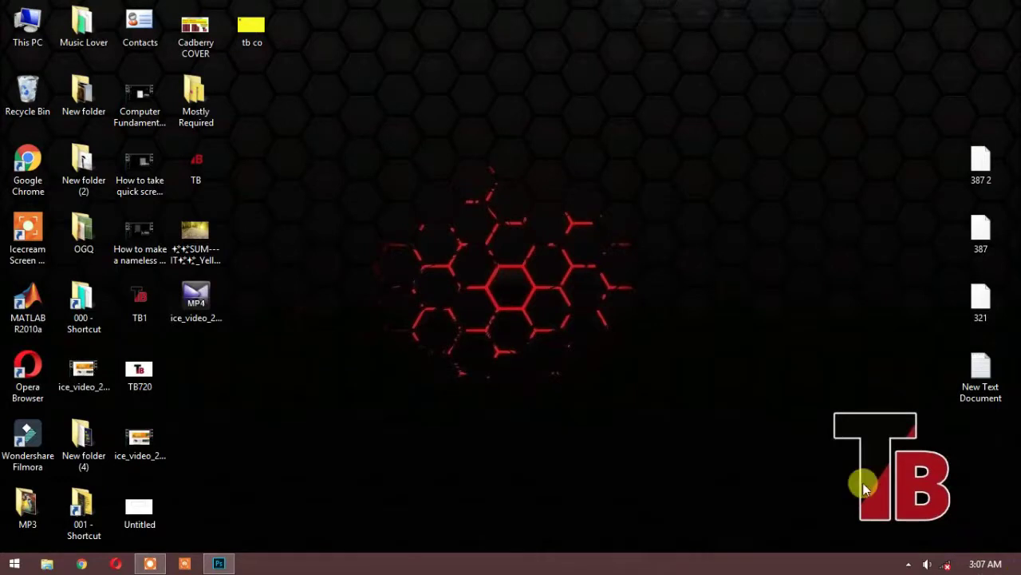
# Confirm the display resolution is 1366 × 768 in Screen Resolution, then close it
pyautogui.rightClick(523, 167)
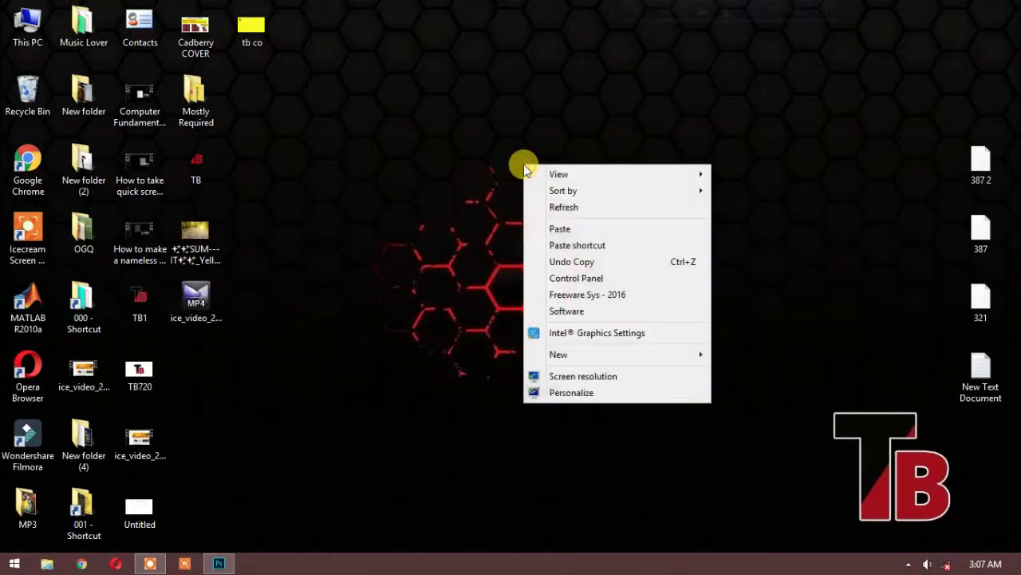
pyautogui.click(414, 322)
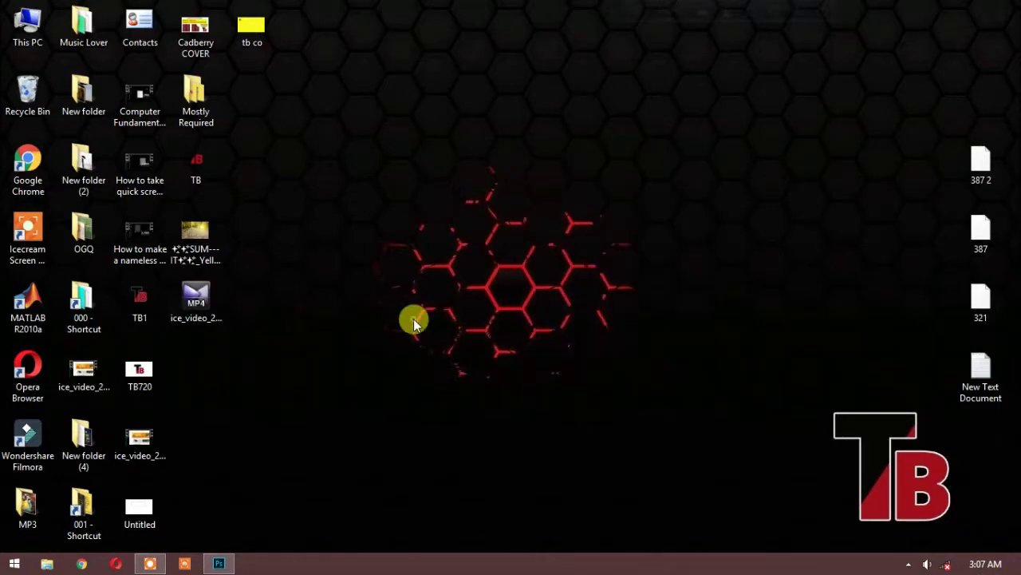
pyautogui.rightClick(415, 322)
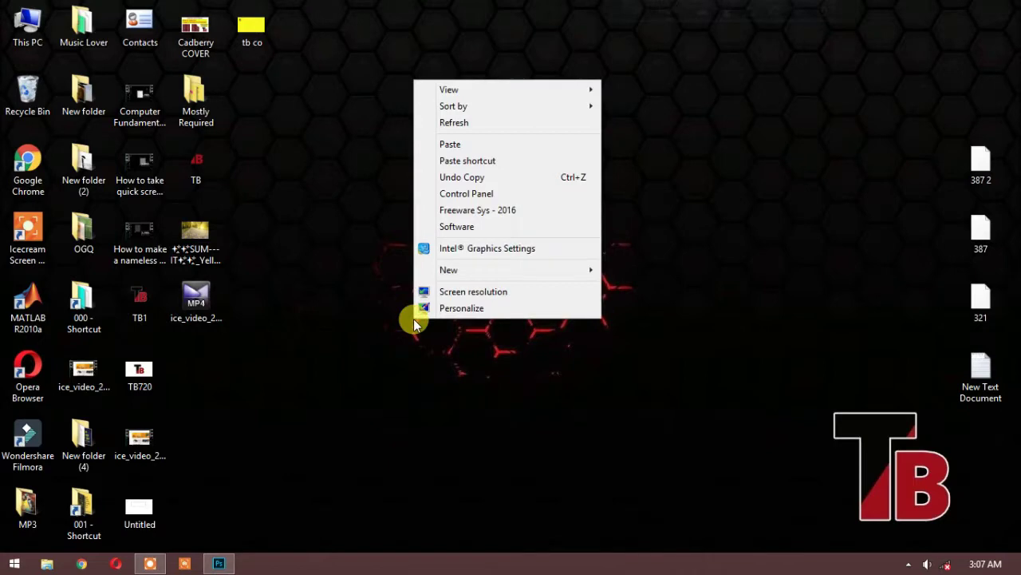
pyautogui.click(473, 294)
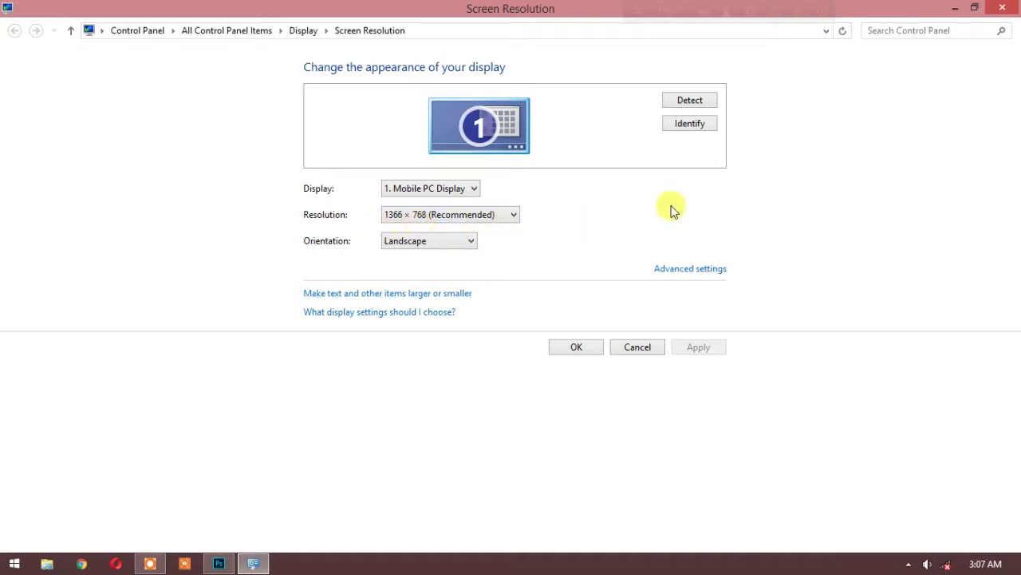
pyautogui.click(1003, 7)
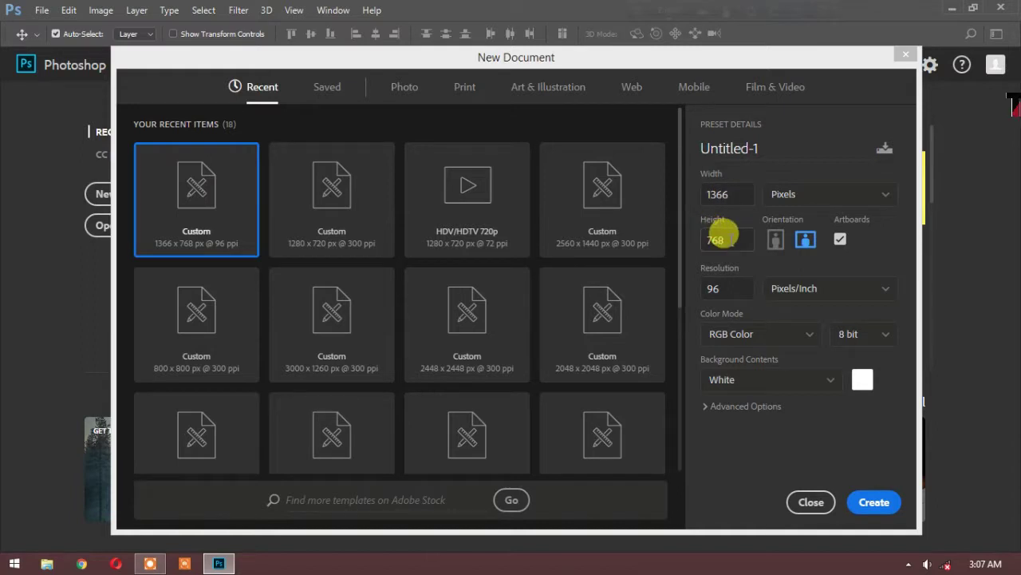
# Create the 1366 × 768 artboard document and open the Yellow leaves park JPEG
pyautogui.click(875, 503)
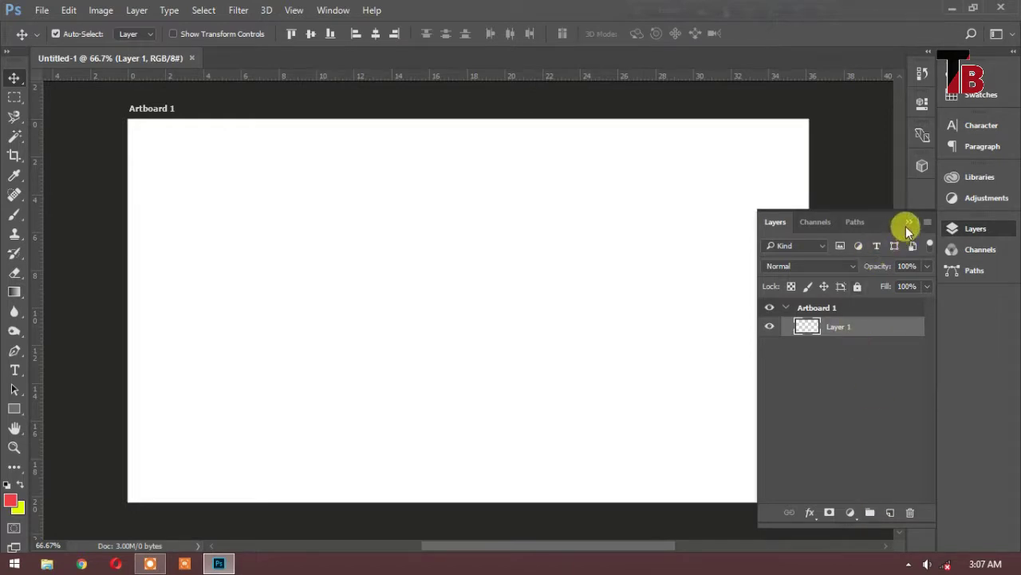
pyautogui.click(908, 222)
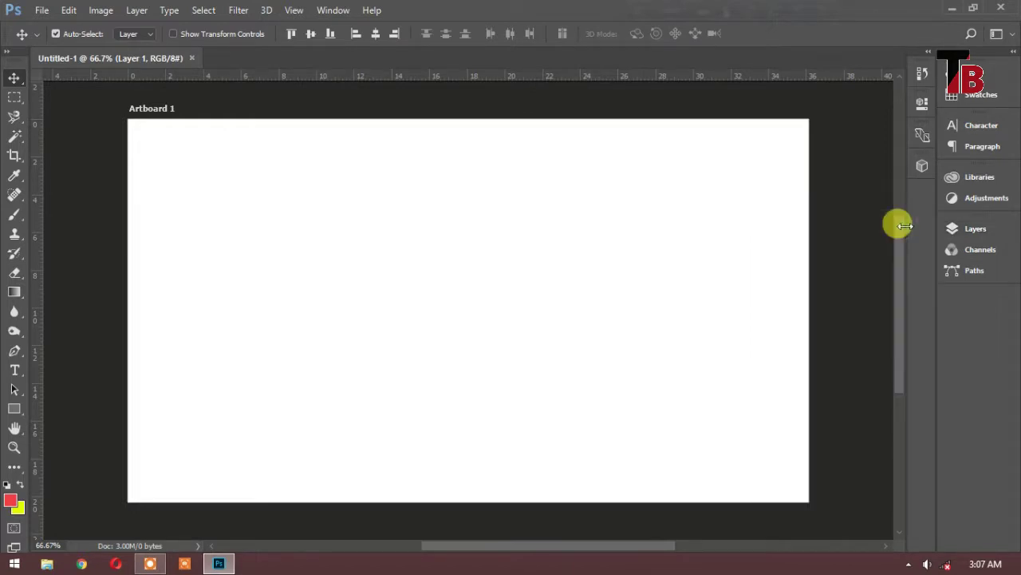
pyautogui.click(44, 10)
pyautogui.moveTo(68, 9)
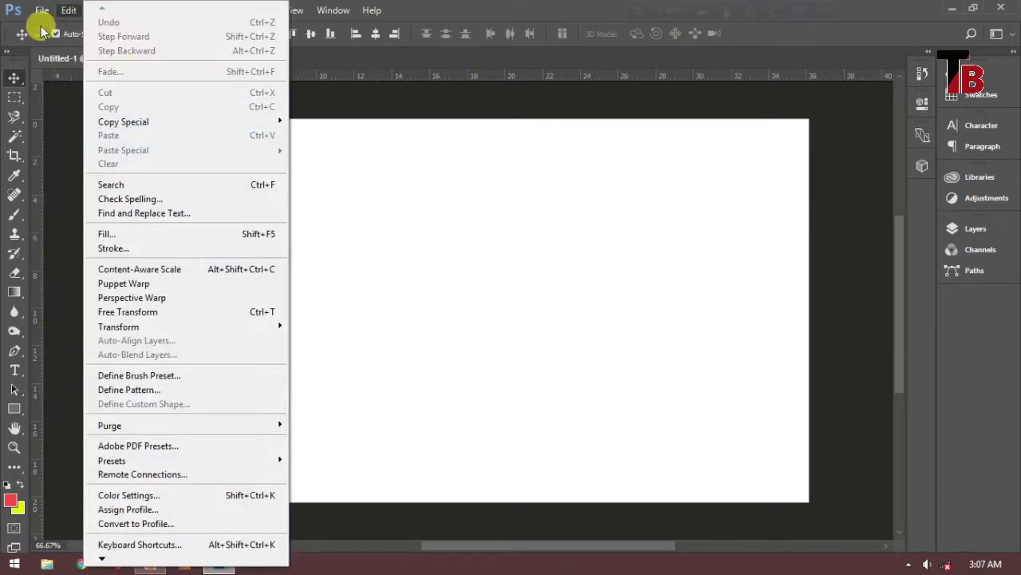
pyautogui.click(42, 10)
pyautogui.click(42, 9)
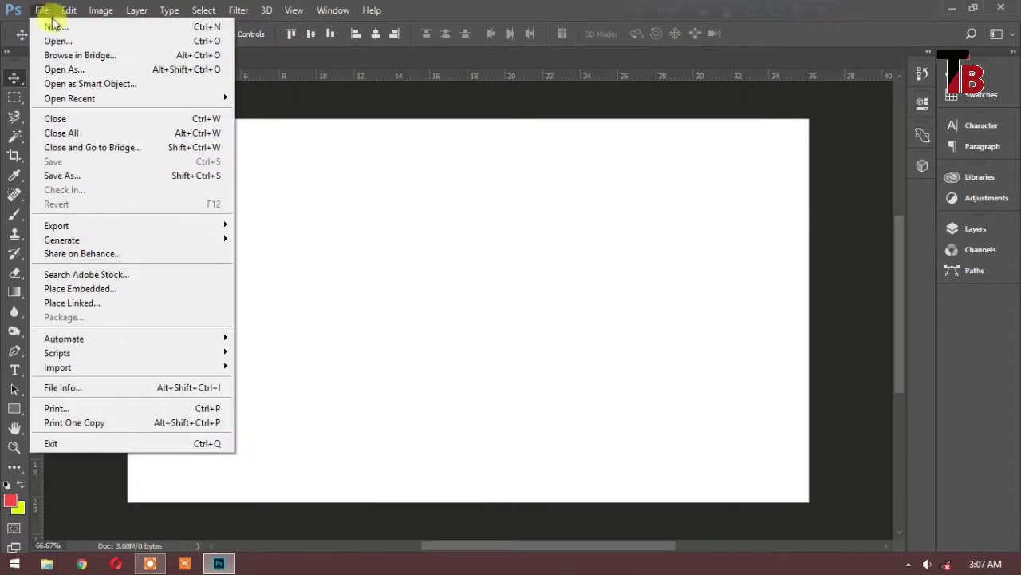
pyautogui.click(48, 36)
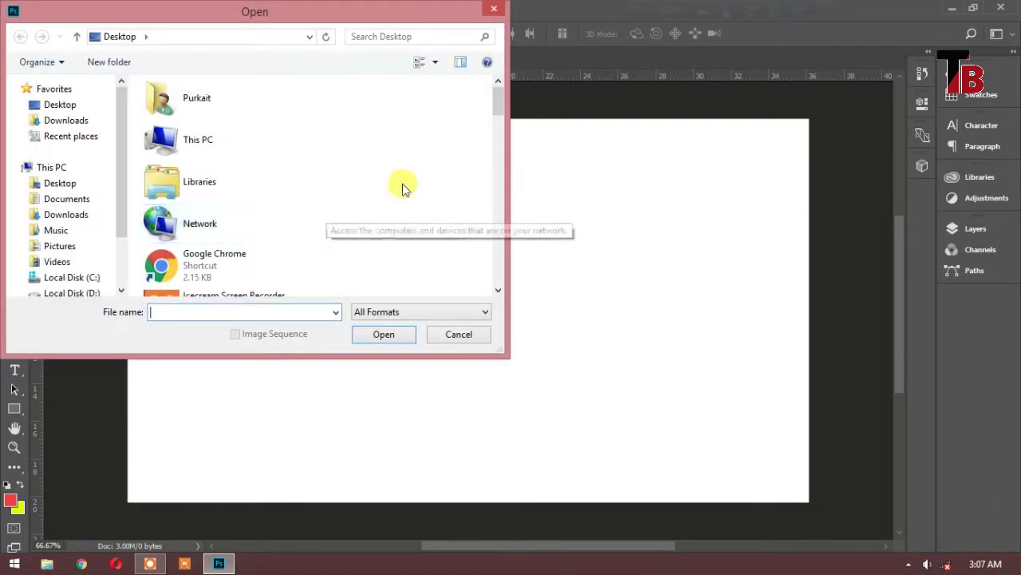
pyautogui.moveTo(498, 109); pyautogui.dragTo(500, 170)
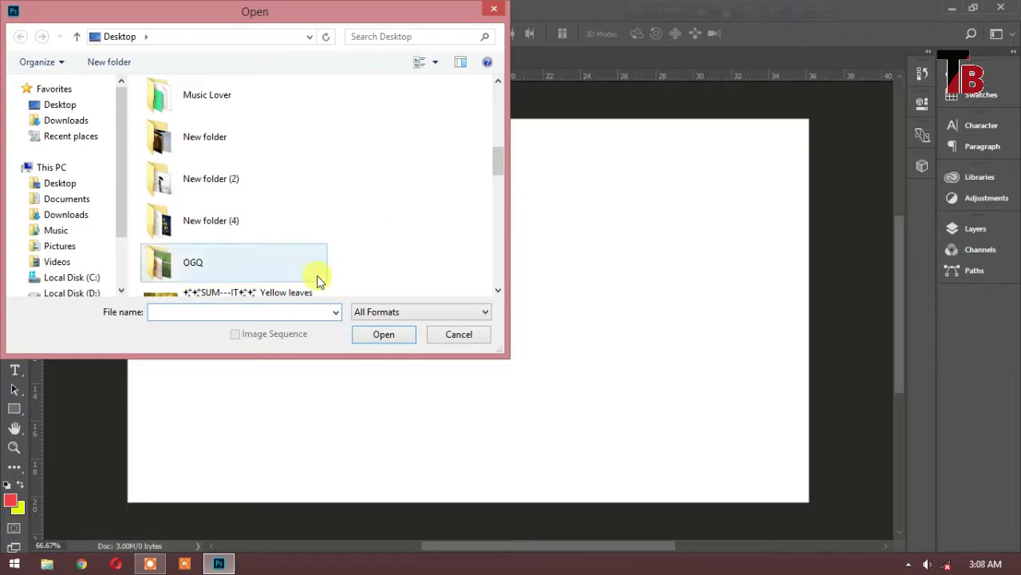
pyautogui.click(291, 287)
pyautogui.click(384, 335)
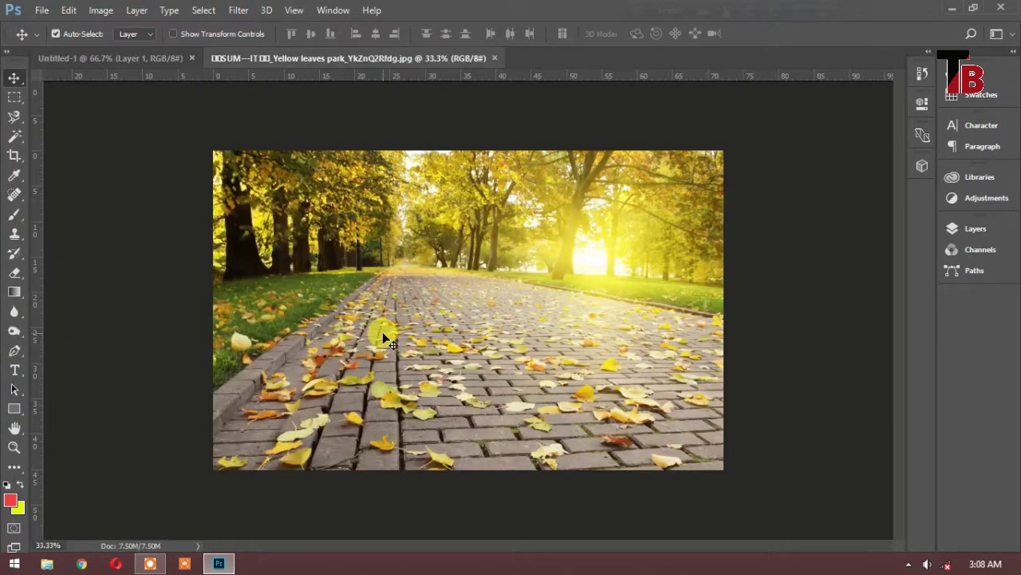
# Place the park photo into Untitled-1 and scale it to fill Artboard 1 exactly
pyautogui.moveTo(281, 202)
pyautogui.mouseDown()
pyautogui.moveTo(123, 56)
pyautogui.moveTo(390, 247)
pyautogui.mouseUp()
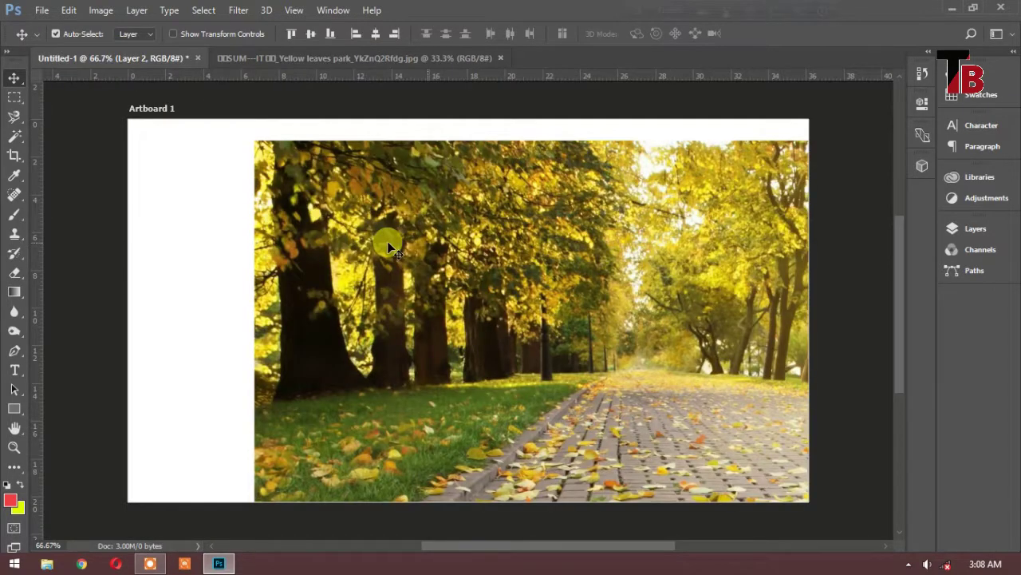
pyautogui.hotkey('ctrl', 't')
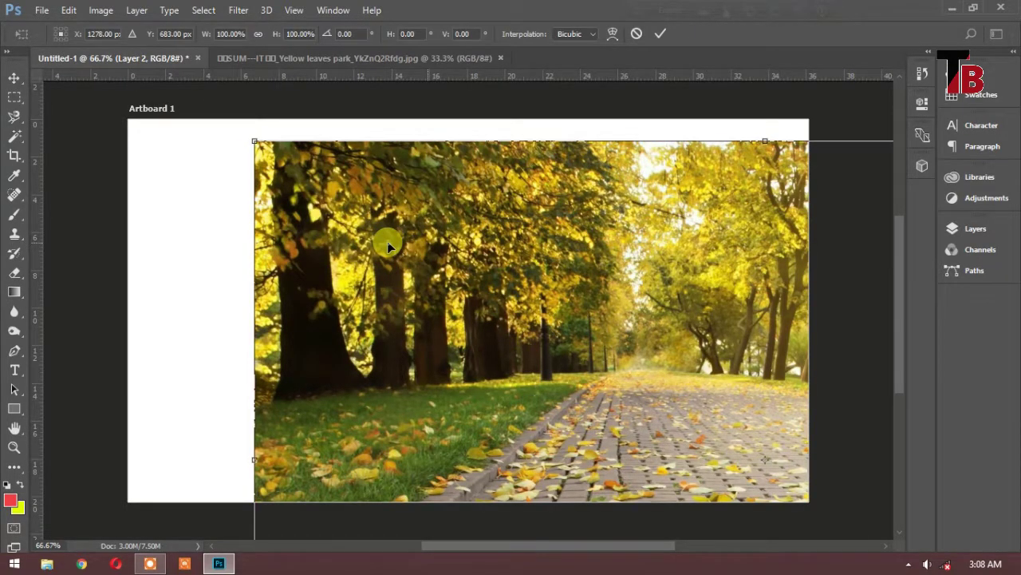
pyautogui.moveTo(387, 241); pyautogui.dragTo(260, 193)
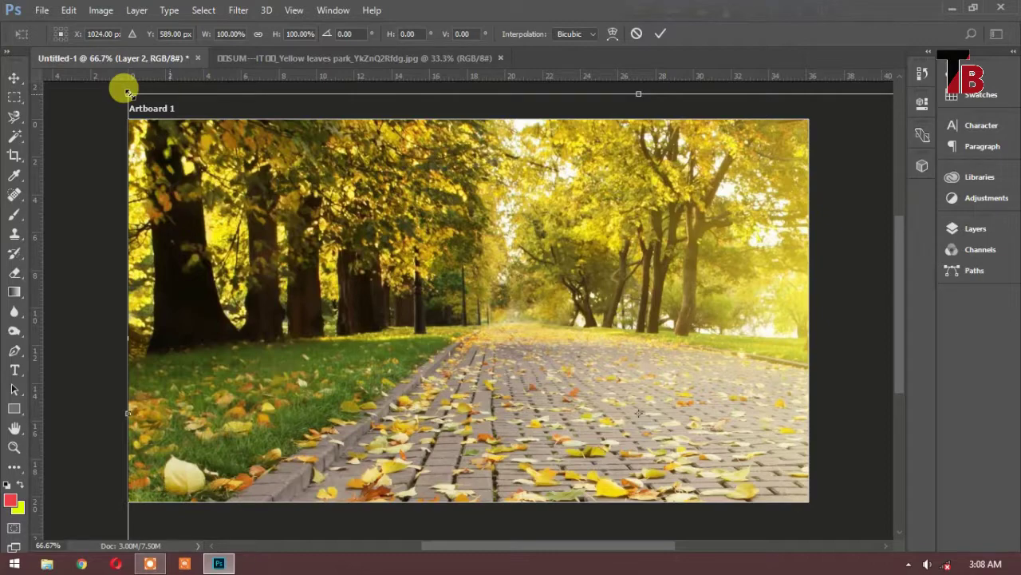
pyautogui.moveTo(128, 93); pyautogui.dragTo(342, 253)
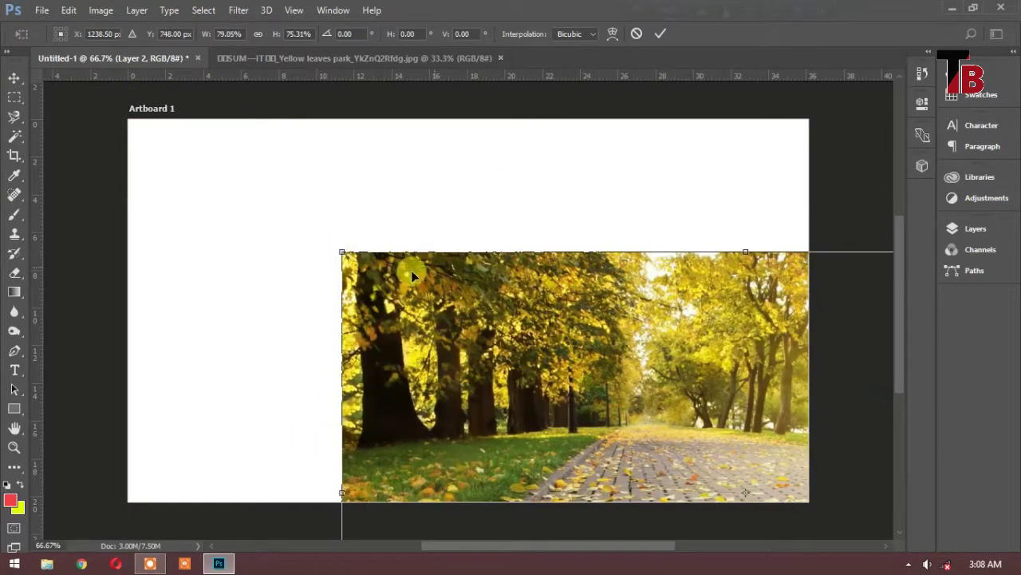
pyautogui.moveTo(487, 302); pyautogui.dragTo(235, 167)
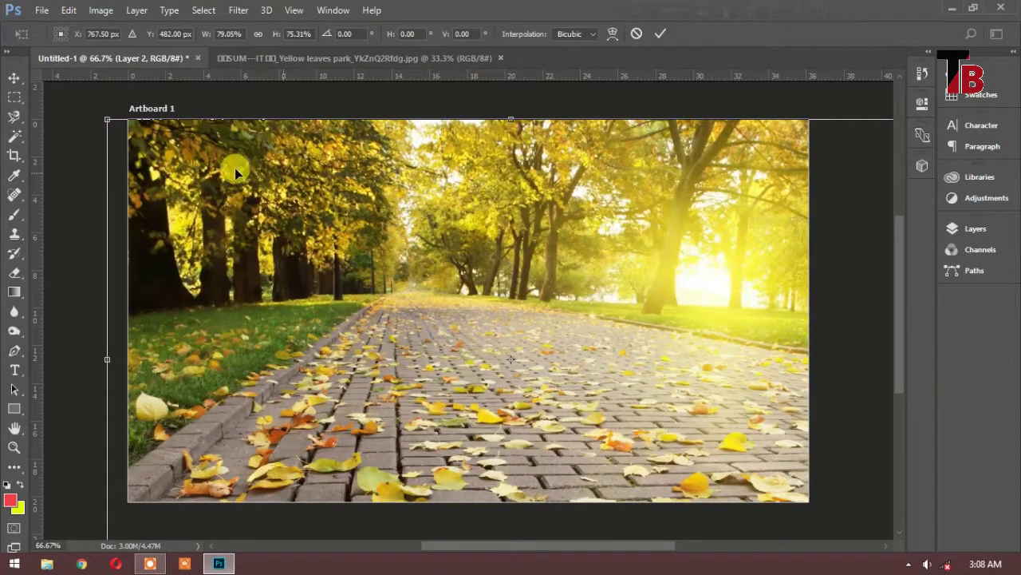
pyautogui.moveTo(107, 120); pyautogui.dragTo(209, 179)
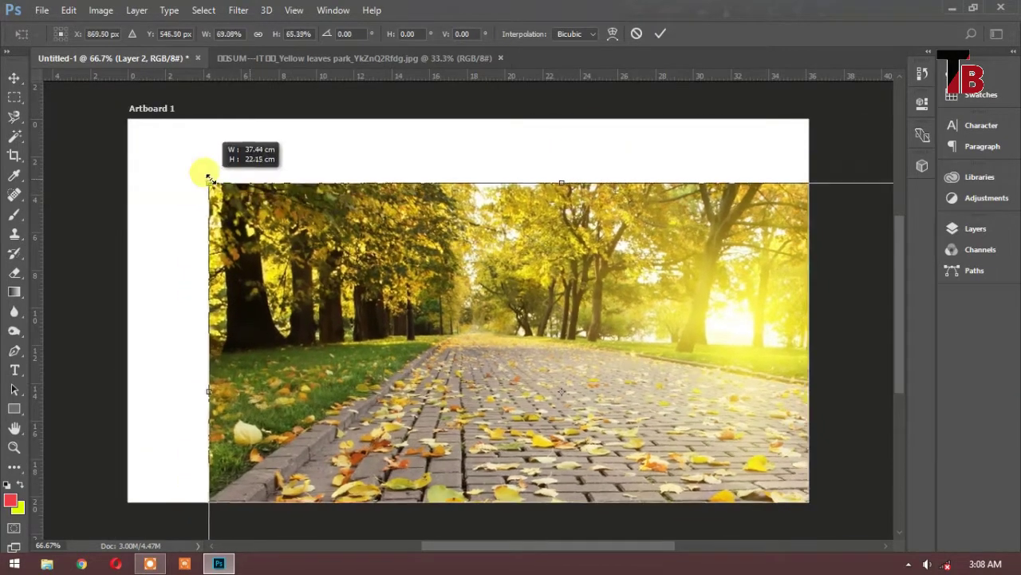
pyautogui.moveTo(298, 256); pyautogui.dragTo(211, 157)
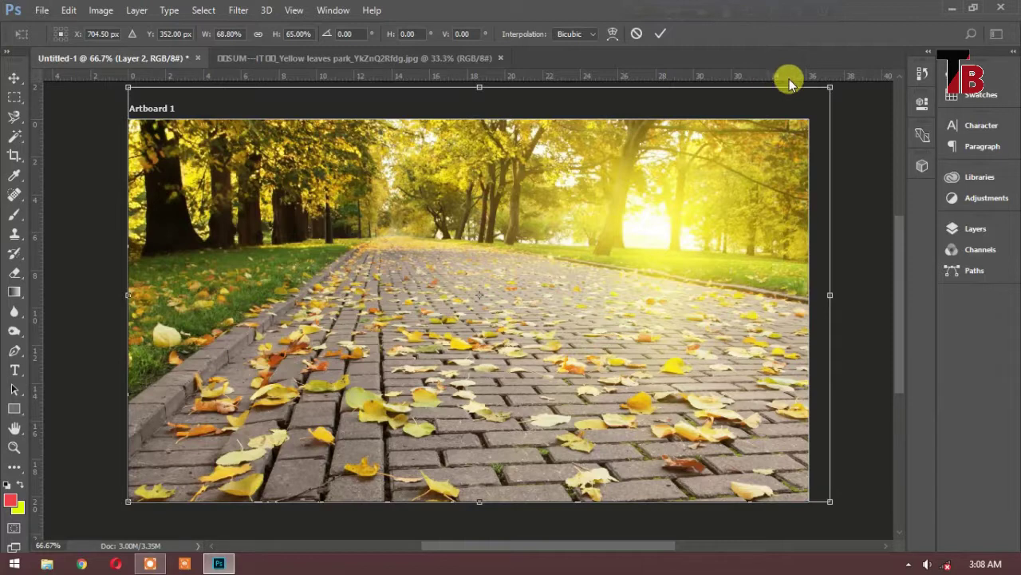
pyautogui.moveTo(830, 86); pyautogui.dragTo(809, 117)
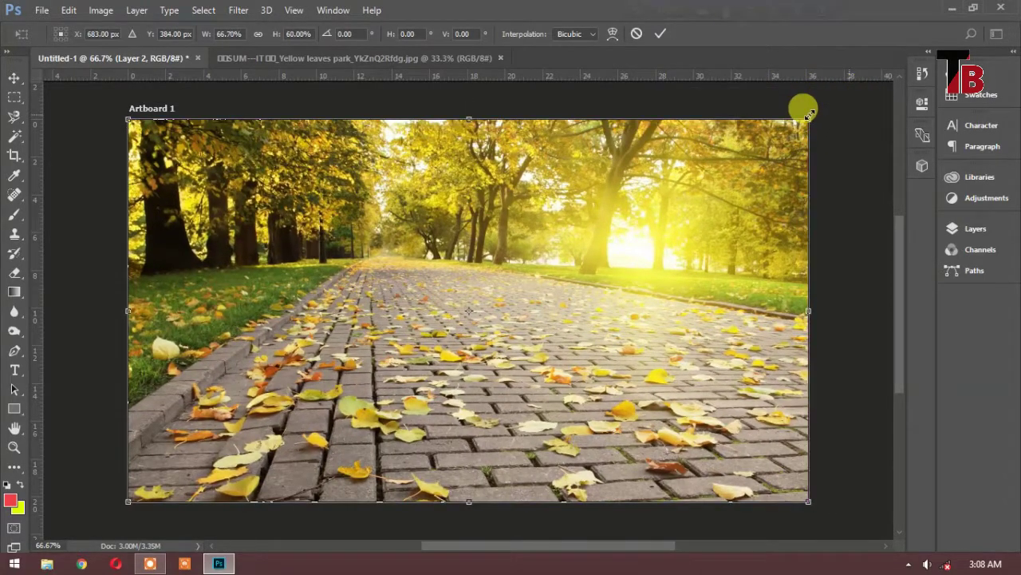
pyautogui.press('Return')
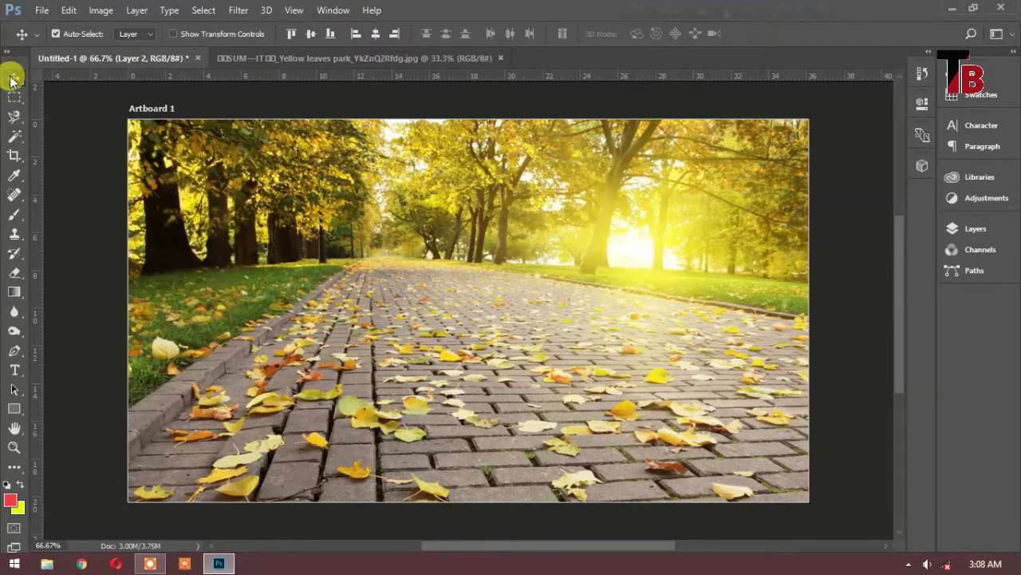
pyautogui.click(14, 409)
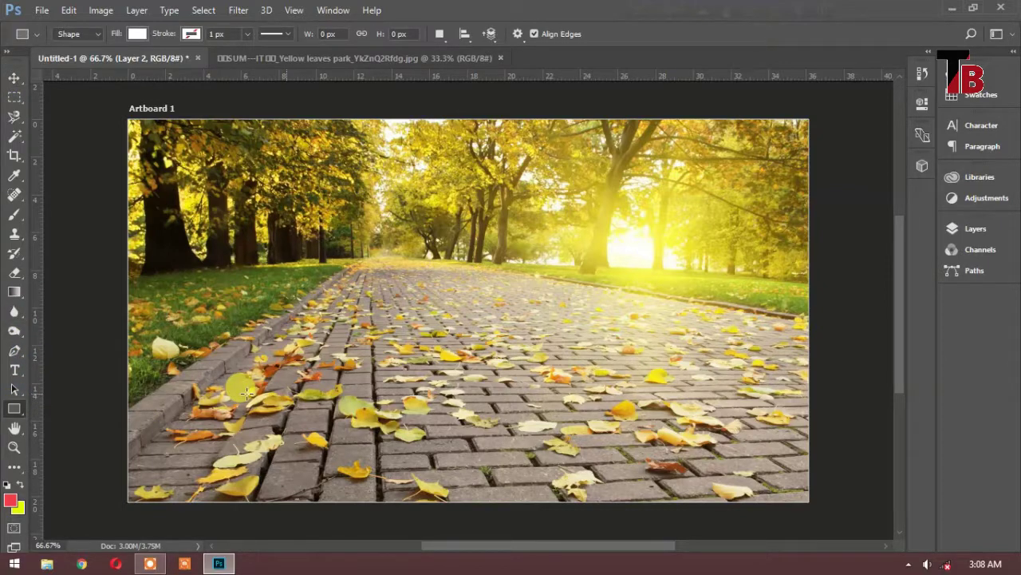
# Draw a white 234 × 239 px rectangle shape over the photo and show the Layers panel
pyautogui.moveTo(264, 252)
pyautogui.mouseDown()
pyautogui.moveTo(363, 381)
pyautogui.moveTo(378, 368)
pyautogui.mouseUp()
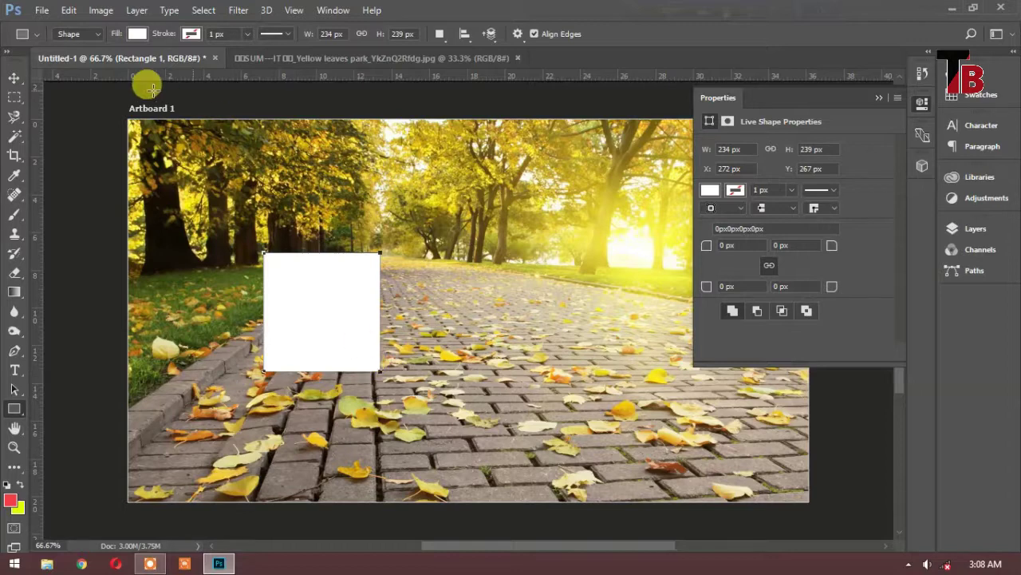
pyautogui.click(98, 34)
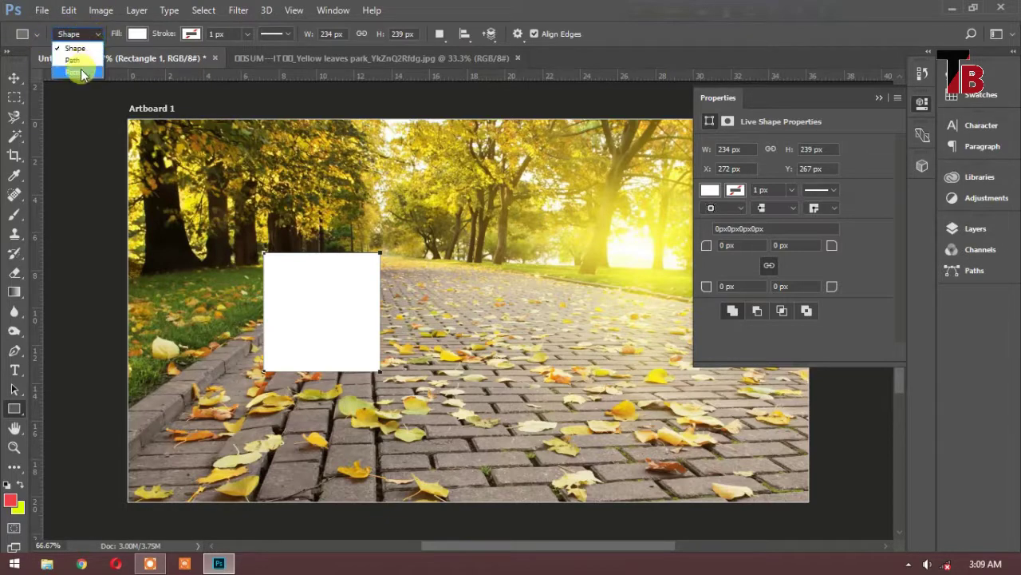
pyautogui.click(96, 33)
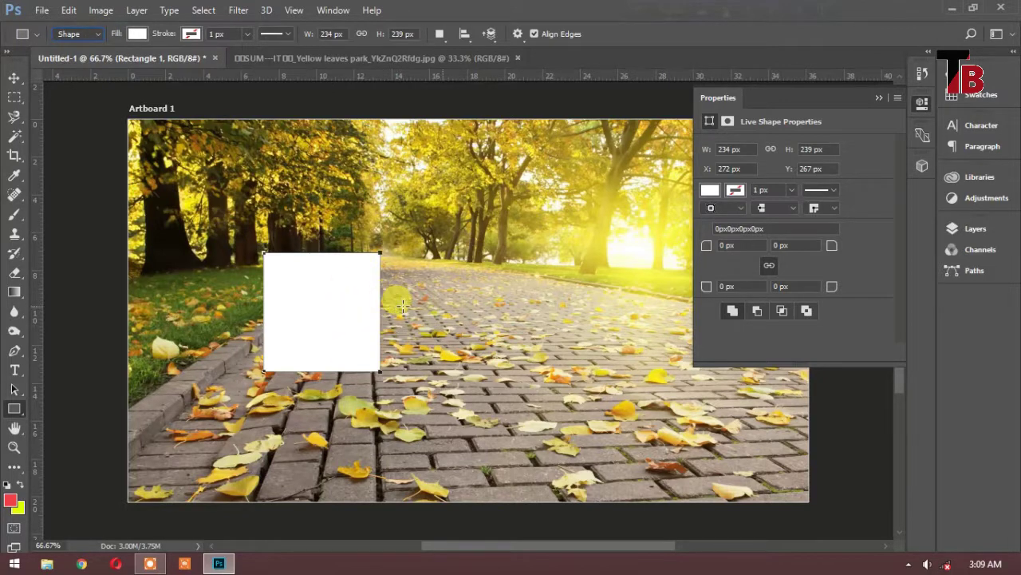
pyautogui.click(880, 101)
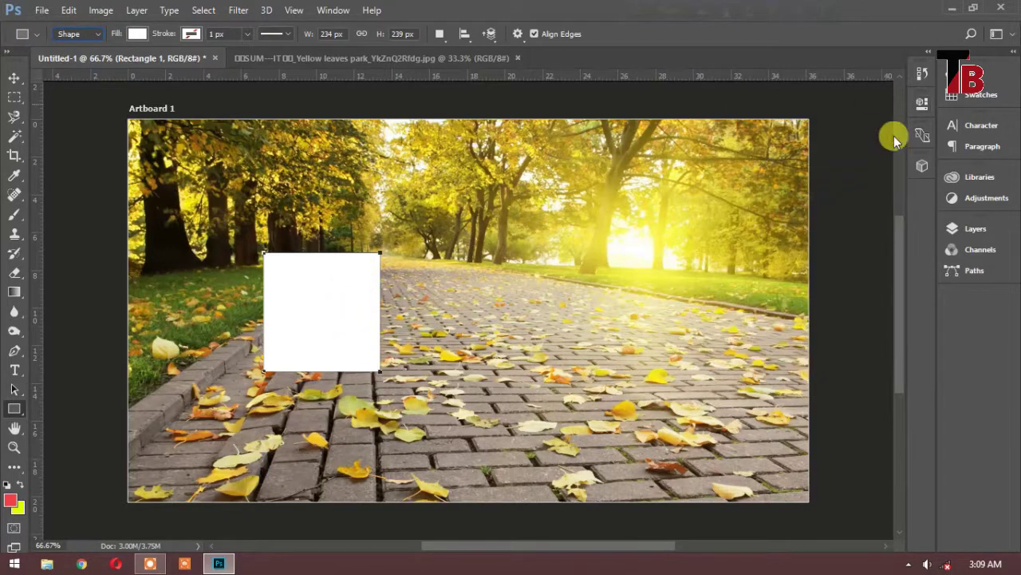
pyautogui.click(975, 227)
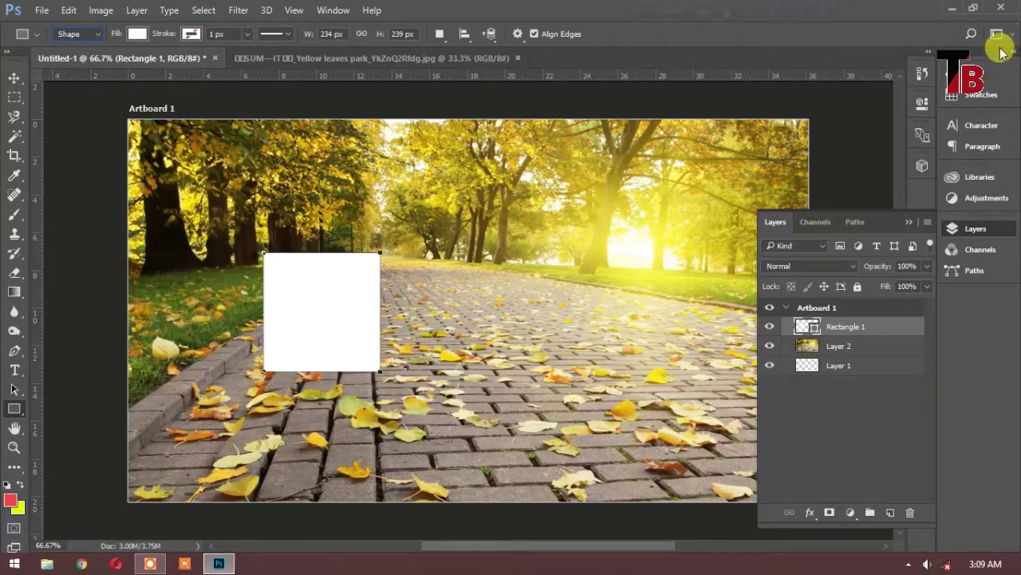
# Browse the Window menu without choosing anything, then select the Move tool
pyautogui.click(345, 16)
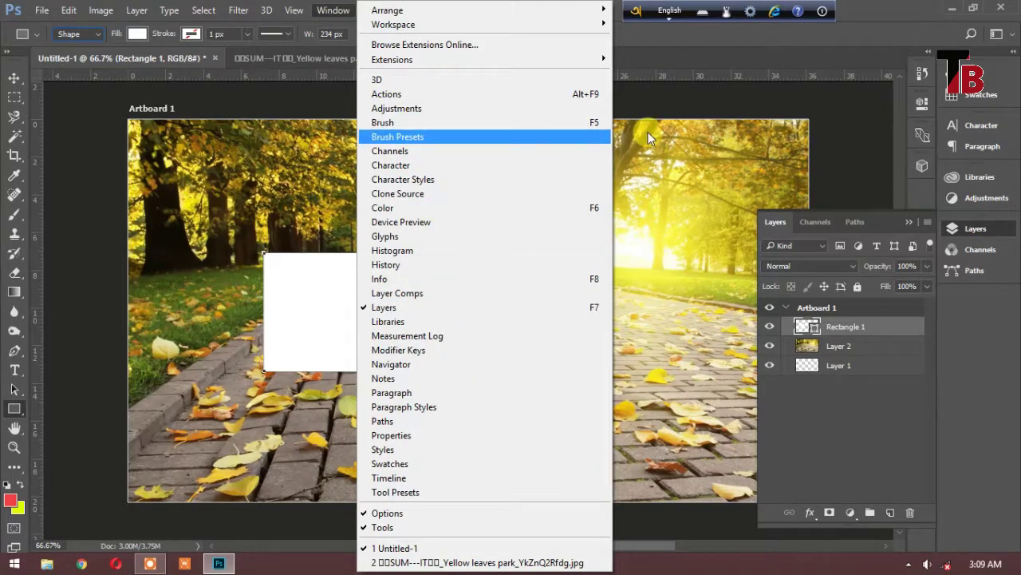
pyautogui.click(778, 57)
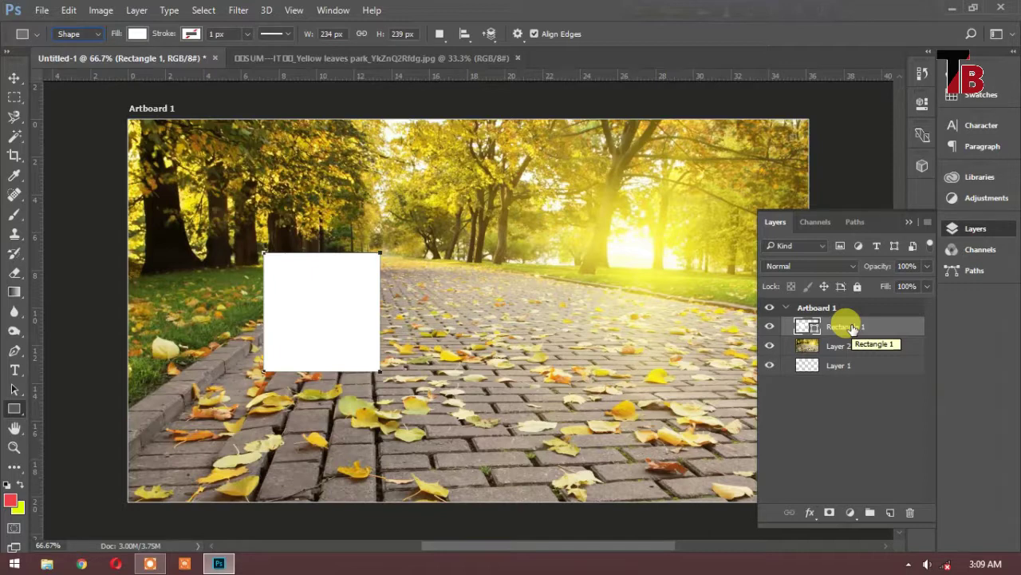
pyautogui.click(16, 75)
# Centre the white rectangle horizontally and vertically on the artboard
pyautogui.hotkey('ctrl', 'a')
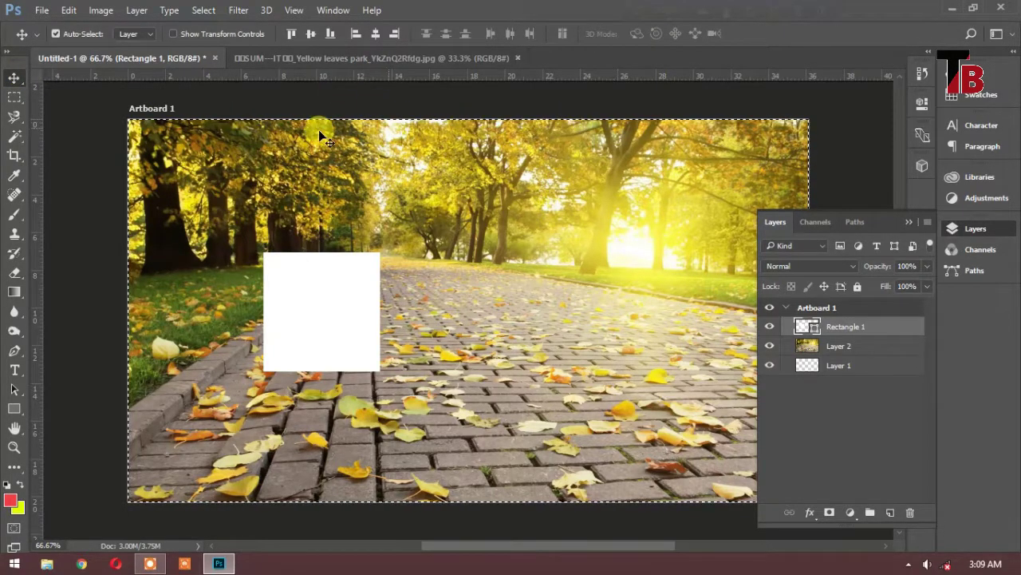
pyautogui.click(375, 34)
pyautogui.click(311, 34)
pyautogui.hotkey('ctrl', 'd')
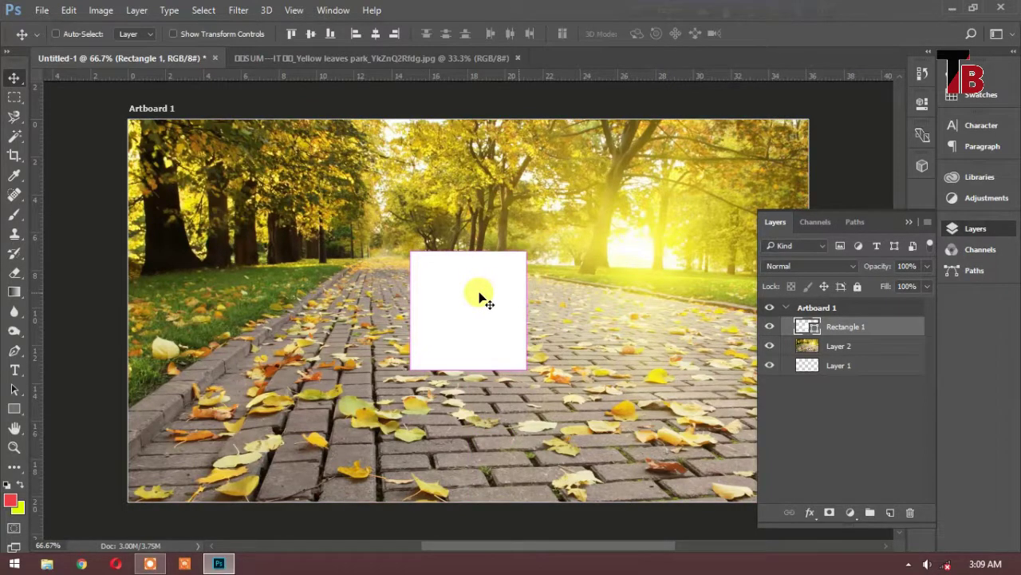
# Rotate the rectangle 45° into a diamond
pyautogui.hotkey('ctrl', 't')
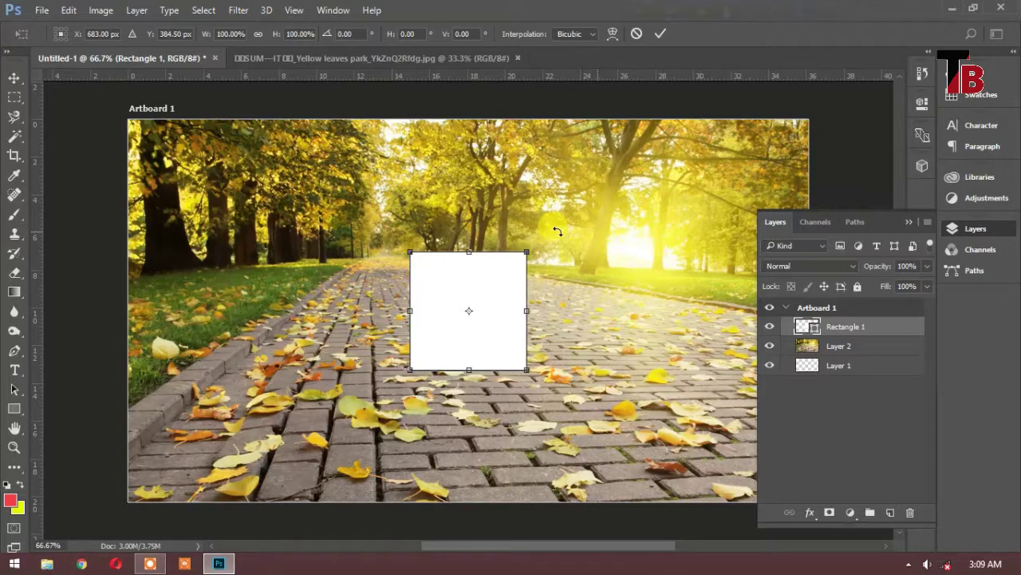
pyautogui.moveTo(557, 230); pyautogui.dragTo(549, 312)
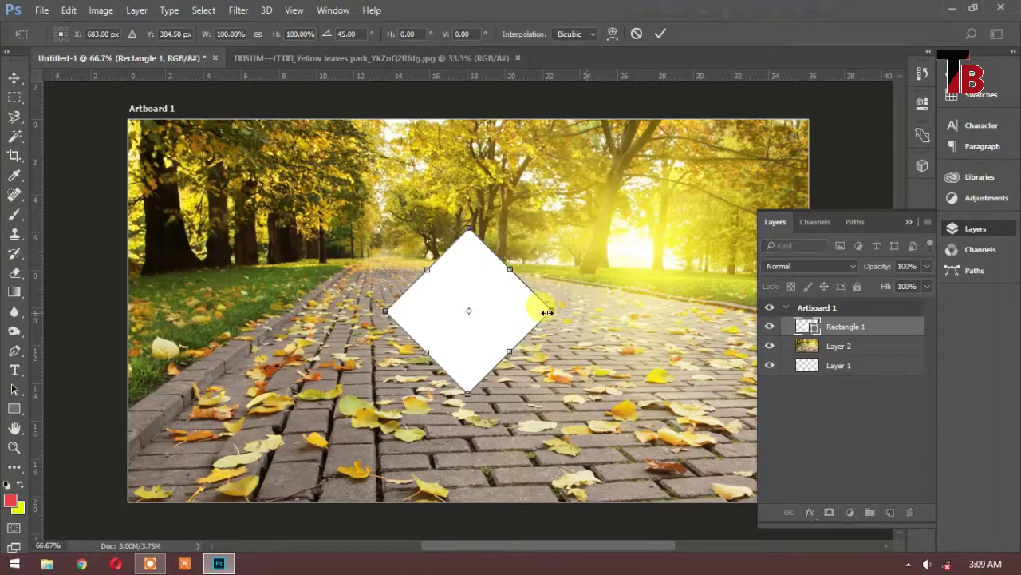
pyautogui.press('Return')
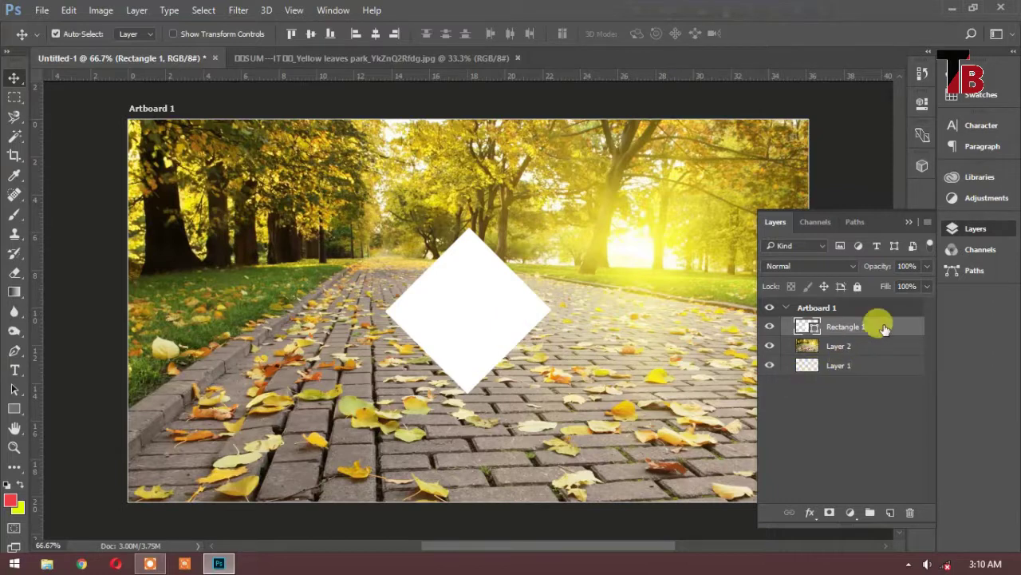
# Set Rectangle 1 to 32% opacity, add a left vertical guide, and move the diamond lower-left
pyautogui.click(927, 266)
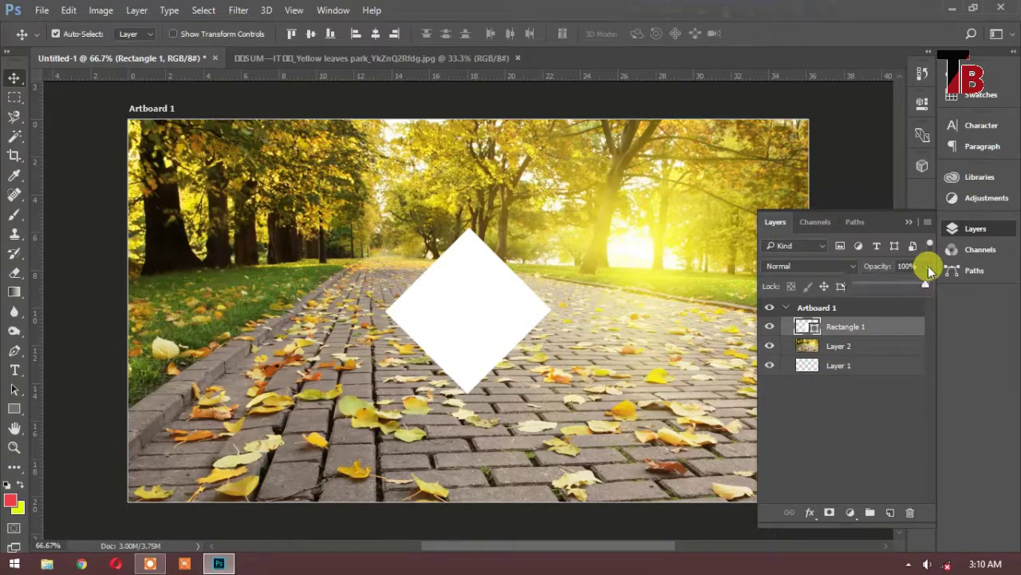
pyautogui.moveTo(926, 285); pyautogui.dragTo(868, 289)
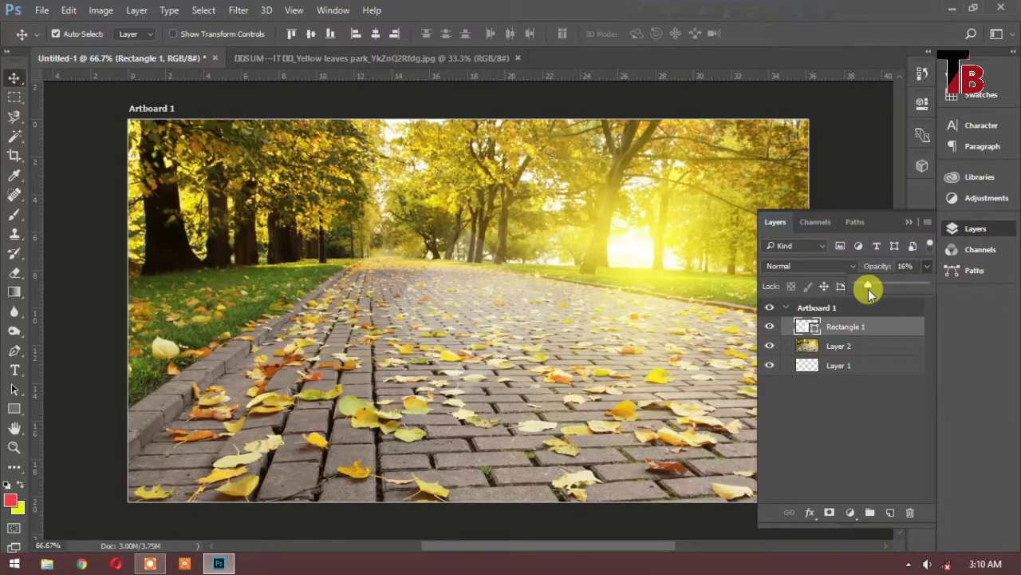
pyautogui.moveTo(869, 285); pyautogui.dragTo(878, 286)
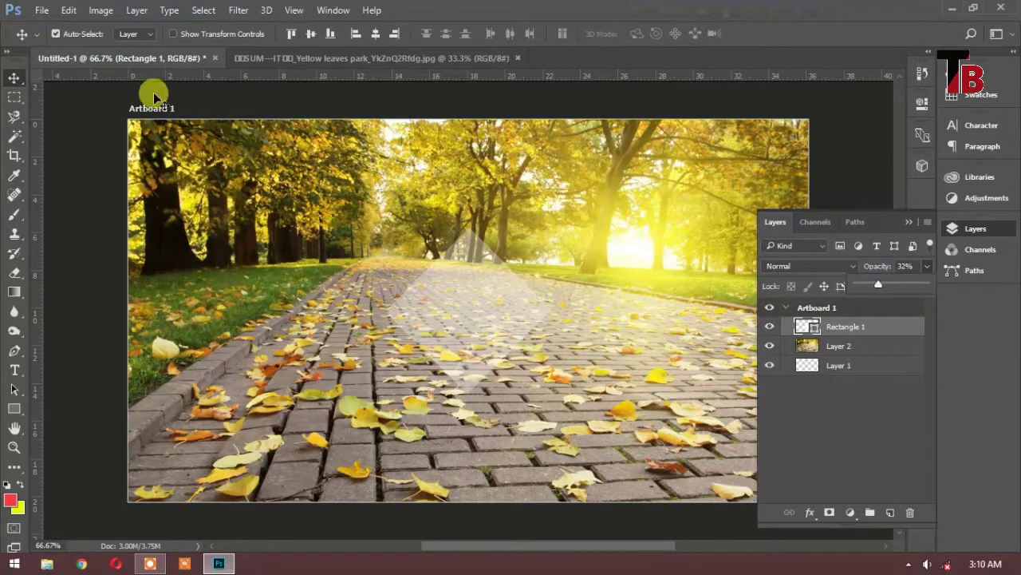
pyautogui.click(41, 312)
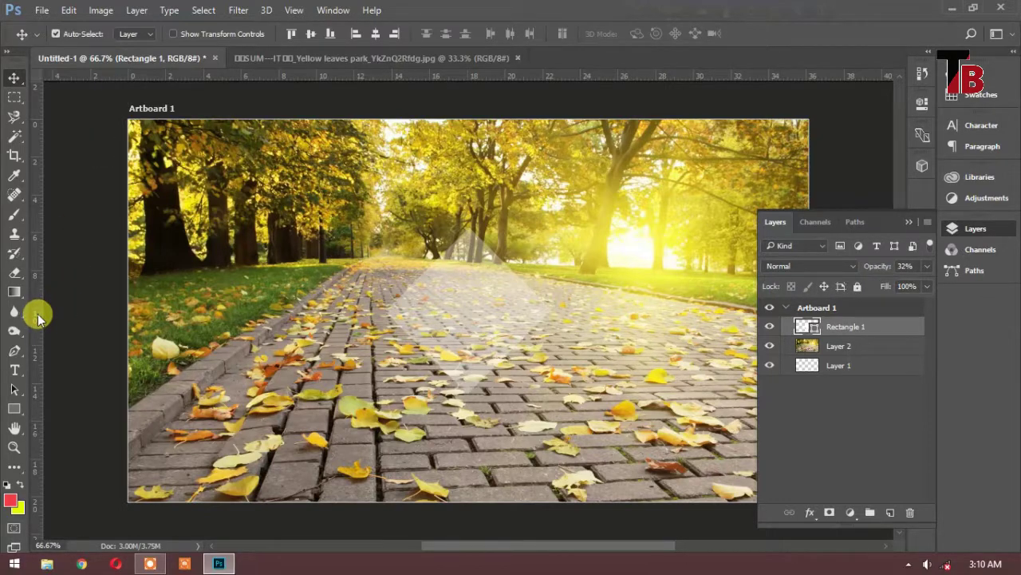
pyautogui.moveTo(37, 316); pyautogui.dragTo(172, 312)
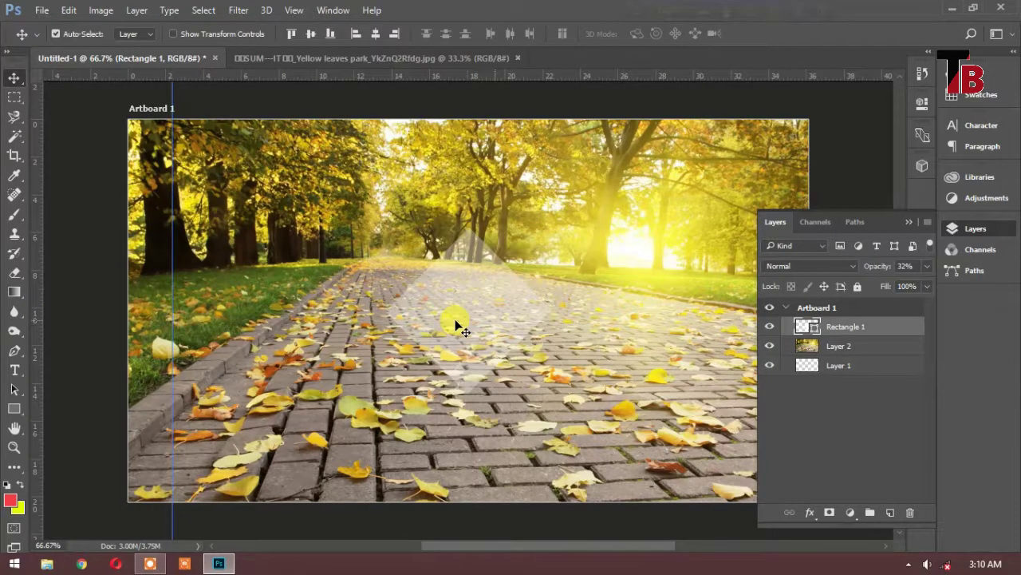
pyautogui.moveTo(456, 326); pyautogui.dragTo(248, 409)
# Scale the faded diamond down to about 30% size at the photo's lower left
pyautogui.hotkey('ctrl', 't')
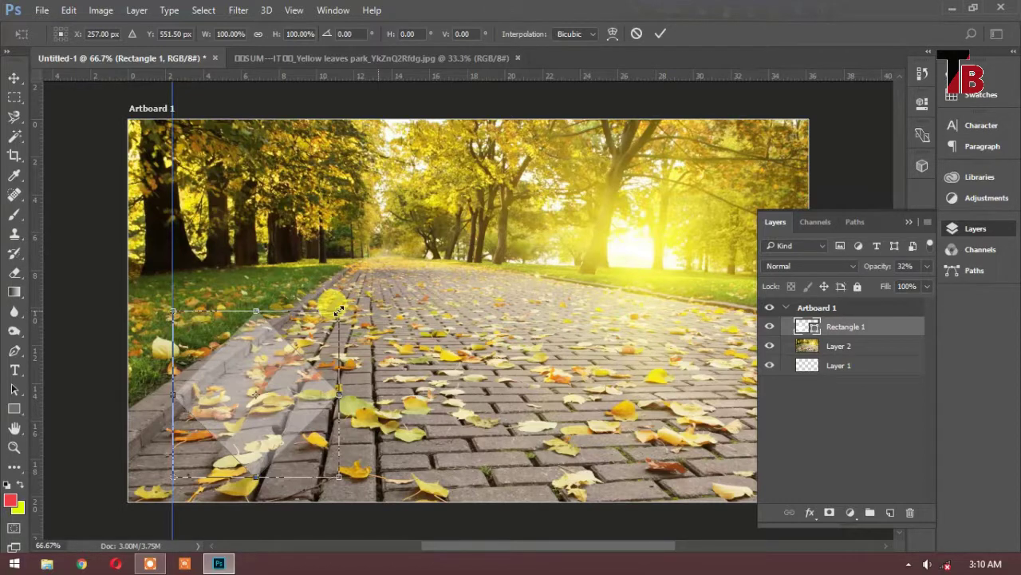
pyautogui.moveTo(339, 310); pyautogui.dragTo(212, 434)
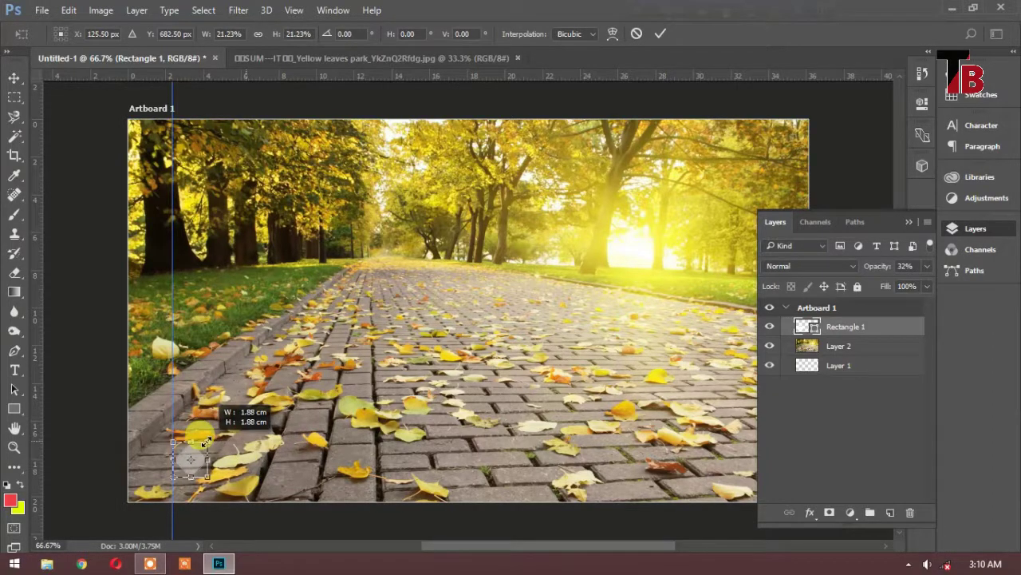
pyautogui.moveTo(213, 434)
pyautogui.mouseDown()
pyautogui.moveTo(220, 425)
pyautogui.moveTo(205, 441)
pyautogui.mouseUp()
pyautogui.press('Return')
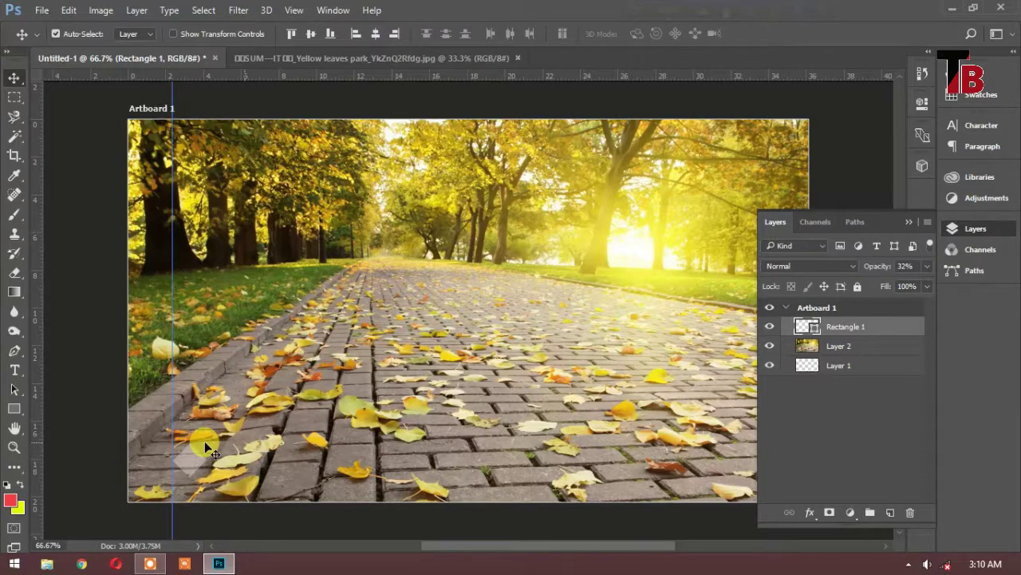
# Set the faint diamond at the bottom of the left guide and Alt-drag copies up the guide
pyautogui.moveTo(205, 442); pyautogui.dragTo(211, 475)
pyautogui.moveTo(212, 476); pyautogui.dragTo(193, 484)
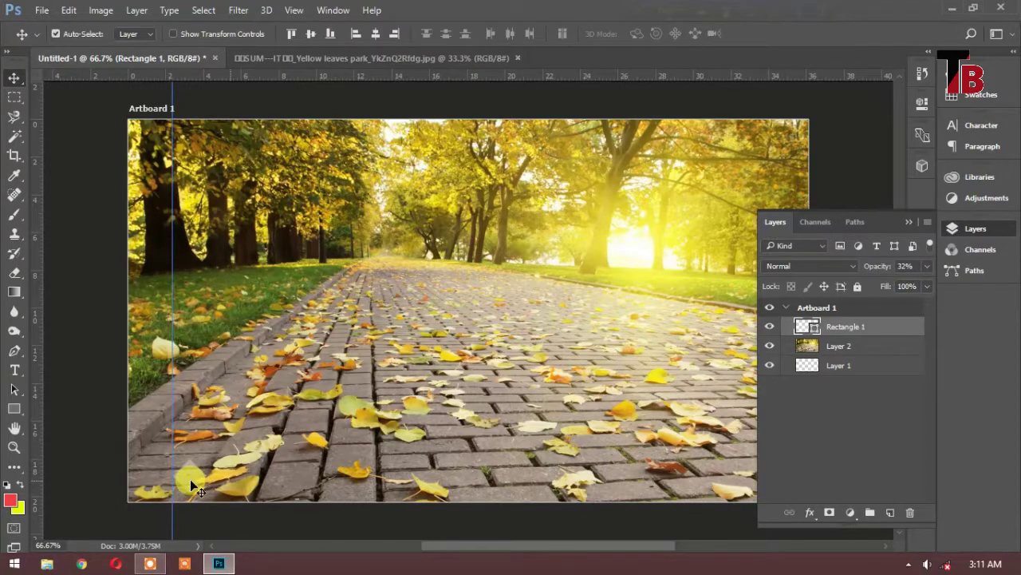
pyautogui.moveTo(191, 485); pyautogui.dragTo(192, 382)
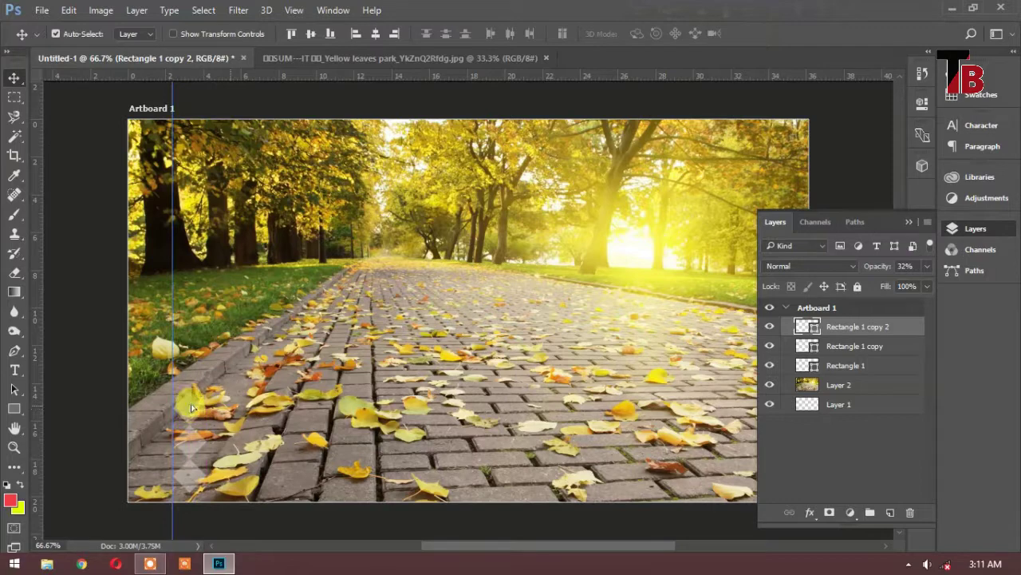
pyautogui.moveTo(190, 375)
pyautogui.mouseDown()
pyautogui.moveTo(196, 351)
pyautogui.moveTo(199, 358)
pyautogui.mouseUp()
pyautogui.moveTo(199, 358); pyautogui.dragTo(191, 346)
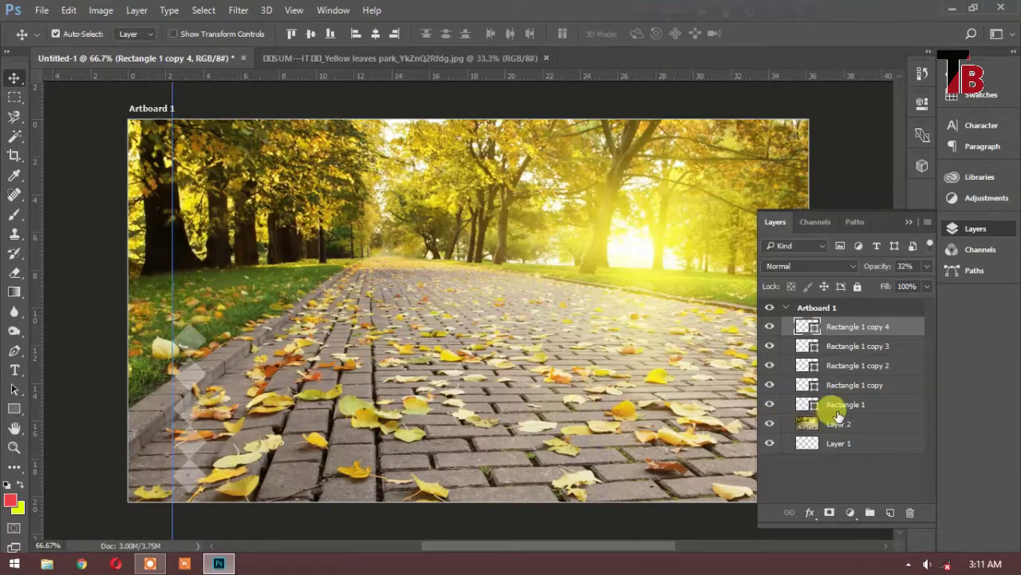
# Hide the park photo and Layer 1, merge Rectangle 1 through copy 4, then show the photo again
pyautogui.click(770, 424)
pyautogui.click(770, 443)
pyautogui.click(852, 370)
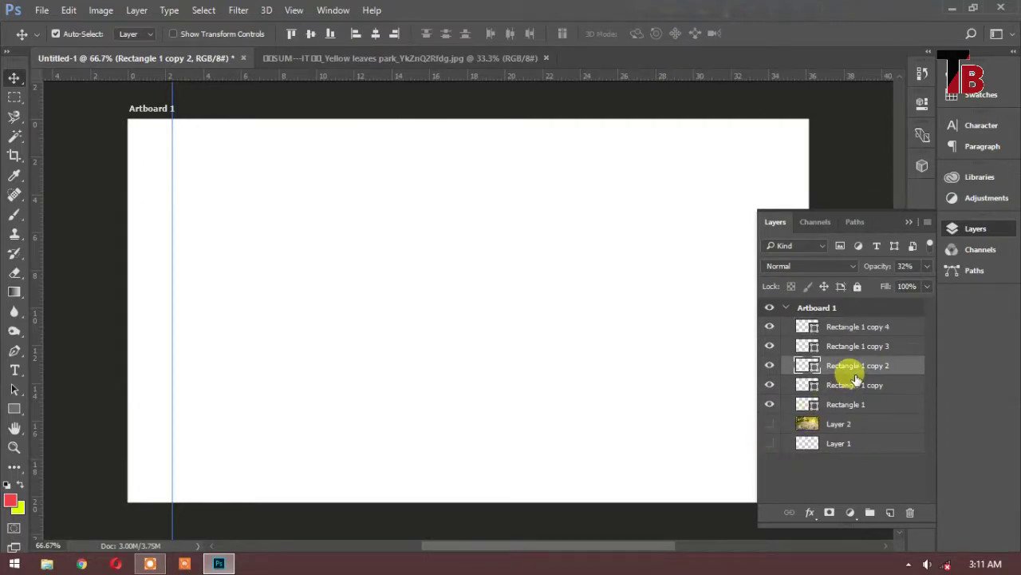
pyautogui.click(863, 329)
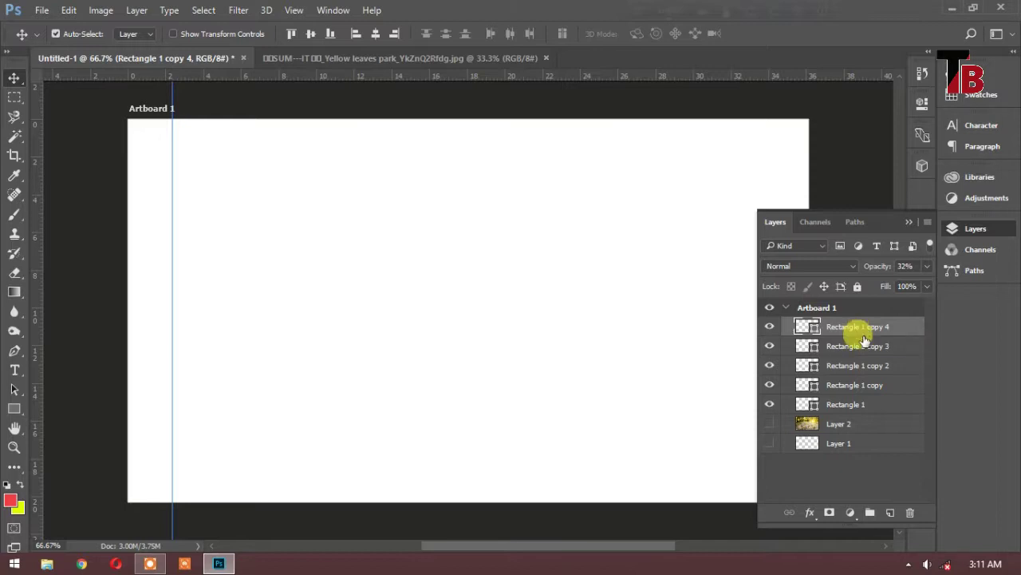
pyautogui.keyDown('shift'); pyautogui.click(856, 405); pyautogui.keyUp('shift')
pyautogui.hotkey('ctrl', 'e')
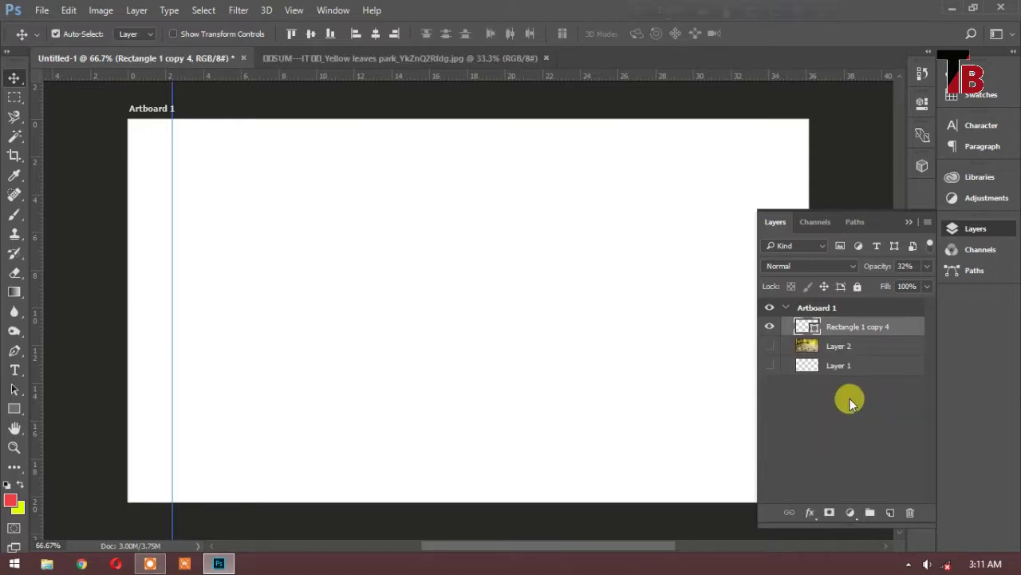
pyautogui.click(769, 346)
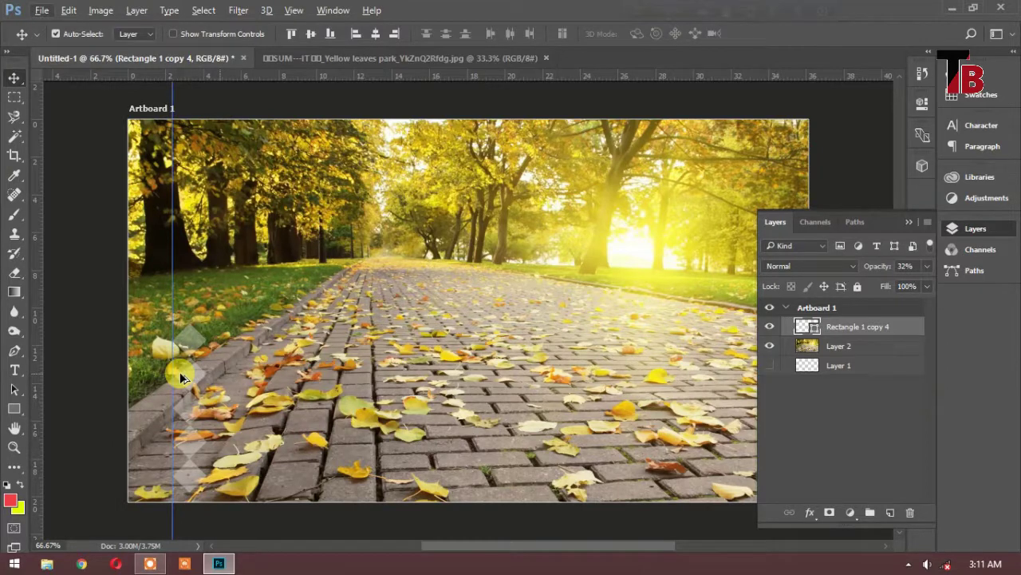
# Line up the copied diamond layers, copy 5 and copy 6, along the left guide, then hide the park photo
pyautogui.moveTo(180, 376)
pyautogui.mouseDown()
pyautogui.moveTo(200, 324)
pyautogui.moveTo(204, 229)
pyautogui.moveTo(196, 260)
pyautogui.mouseUp()
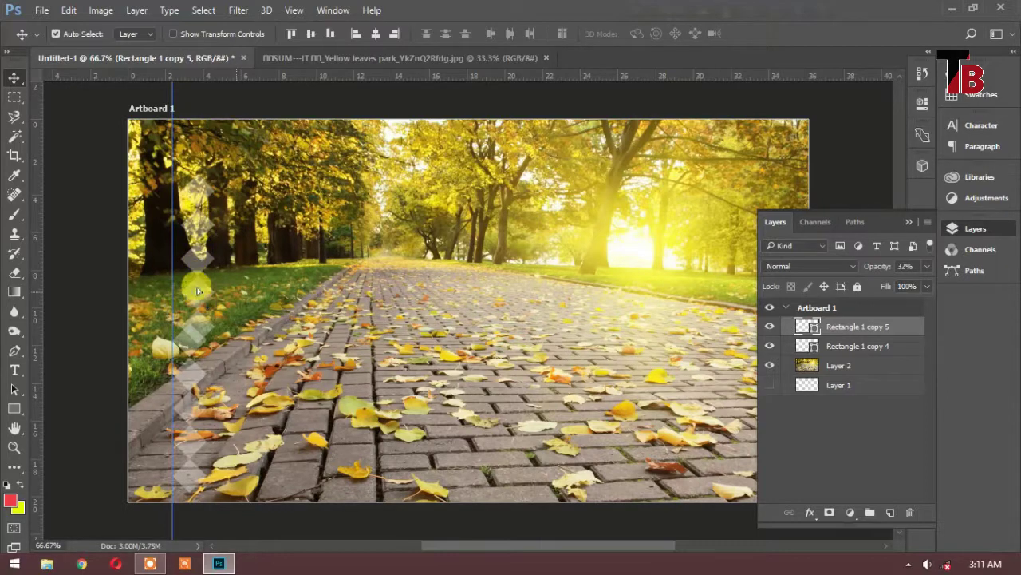
pyautogui.moveTo(197, 261)
pyautogui.mouseDown()
pyautogui.moveTo(189, 273)
pyautogui.moveTo(191, 147)
pyautogui.mouseUp()
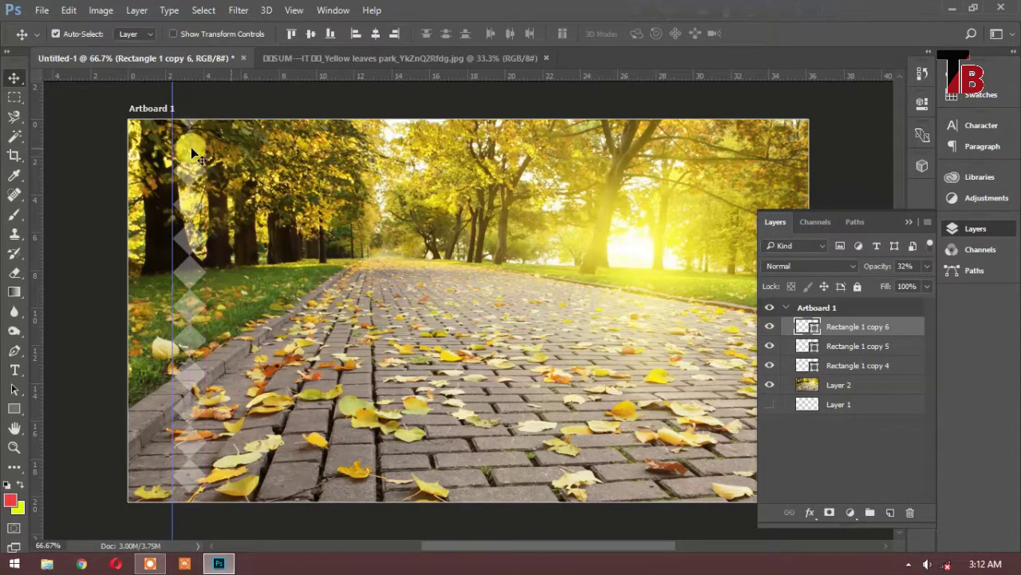
pyautogui.moveTo(192, 148); pyautogui.dragTo(191, 138)
pyautogui.click(769, 384)
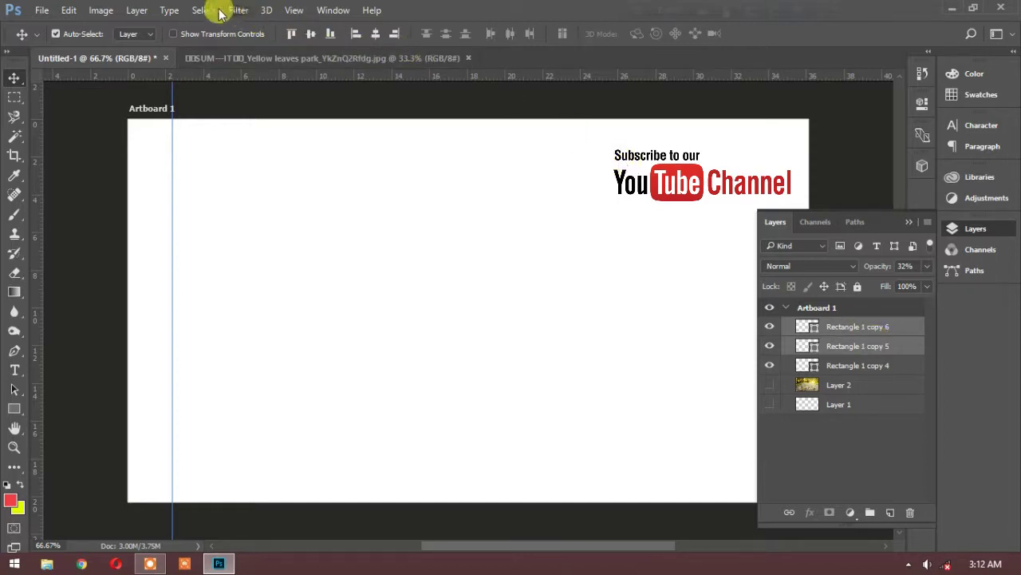
# Merge Rectangle 1 copy 4, 5 and 6 into one layer and show the park photo again
pyautogui.click(134, 10)
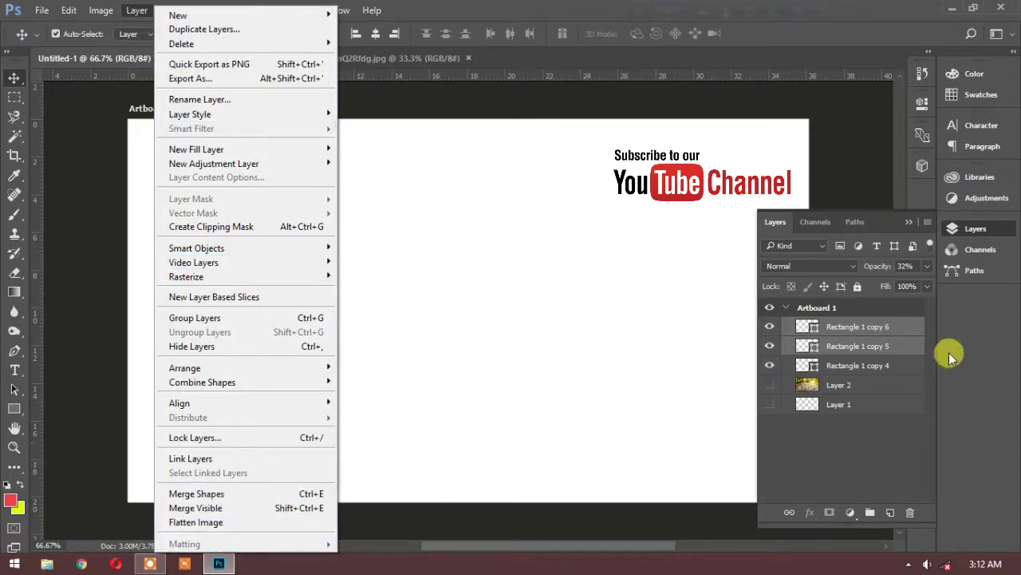
pyautogui.click(894, 365)
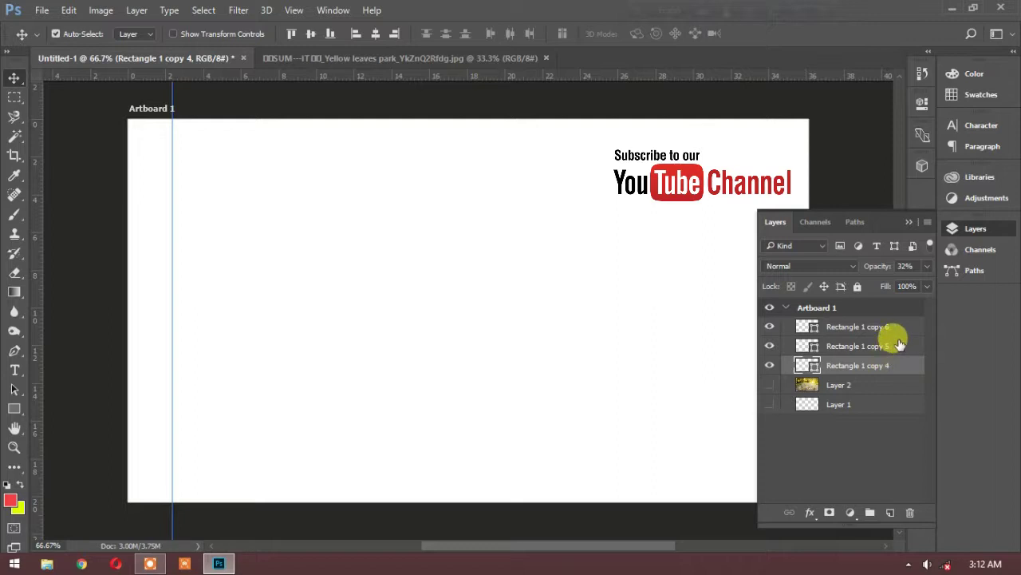
pyautogui.keyDown('shift'); pyautogui.click(899, 344); pyautogui.keyUp('shift')
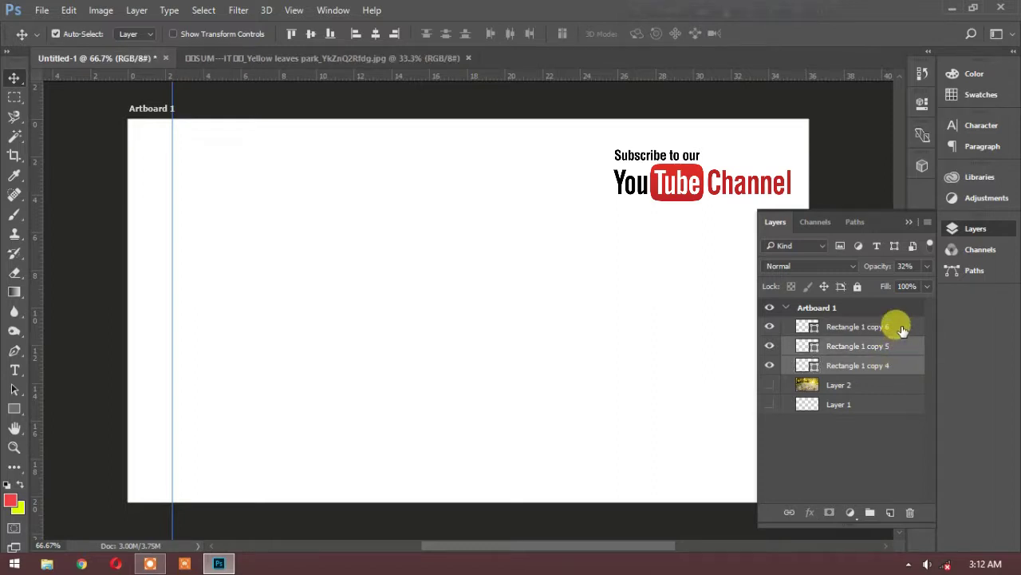
pyautogui.keyDown('shift'); pyautogui.click(903, 330); pyautogui.keyUp('shift')
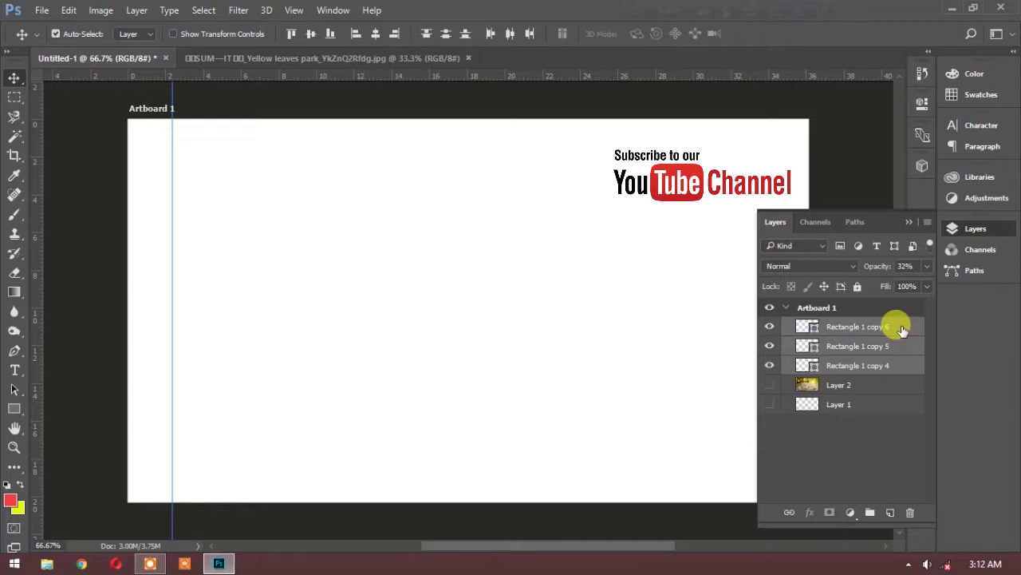
pyautogui.hotkey('ctrl', 'e')
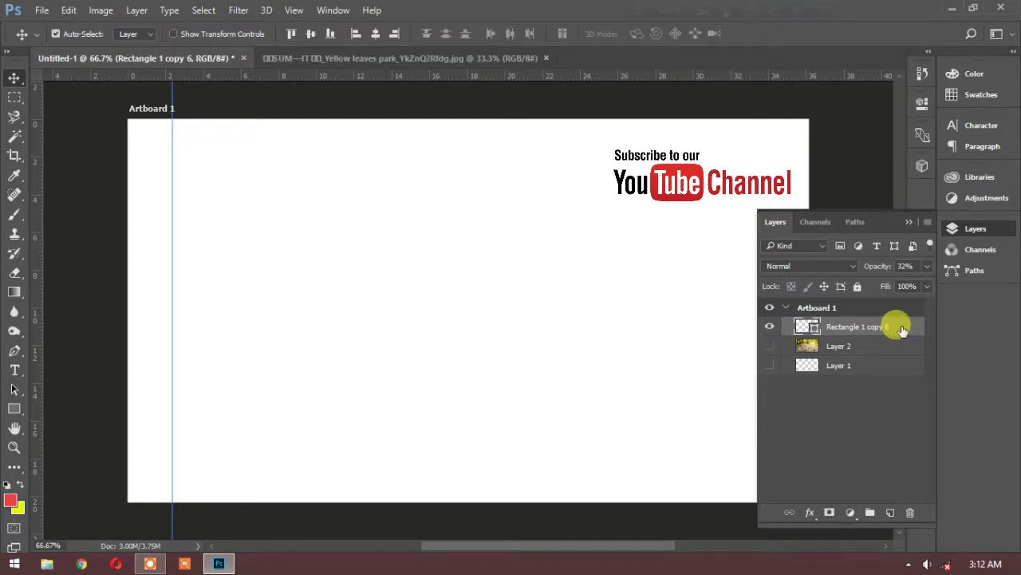
pyautogui.click(769, 346)
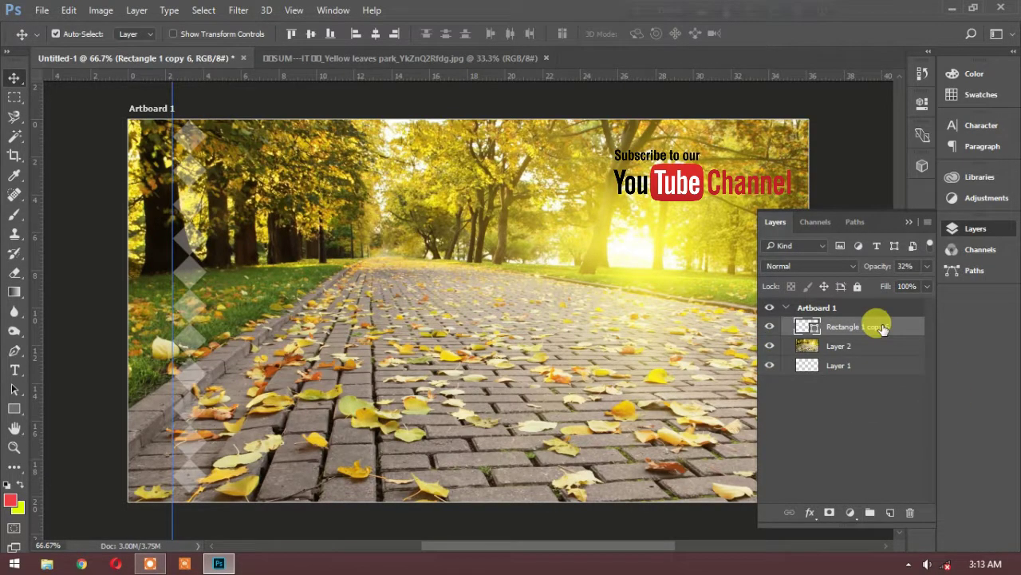
pyautogui.click(809, 513)
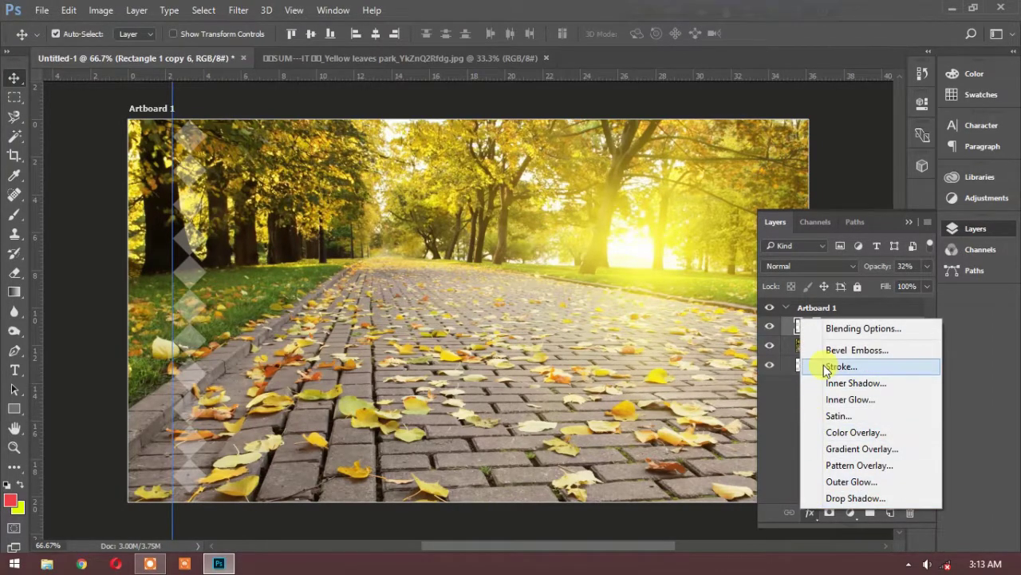
# Add a Gradient Overlay from the Black, White preset and make its left stop orange
pyautogui.click(846, 330)
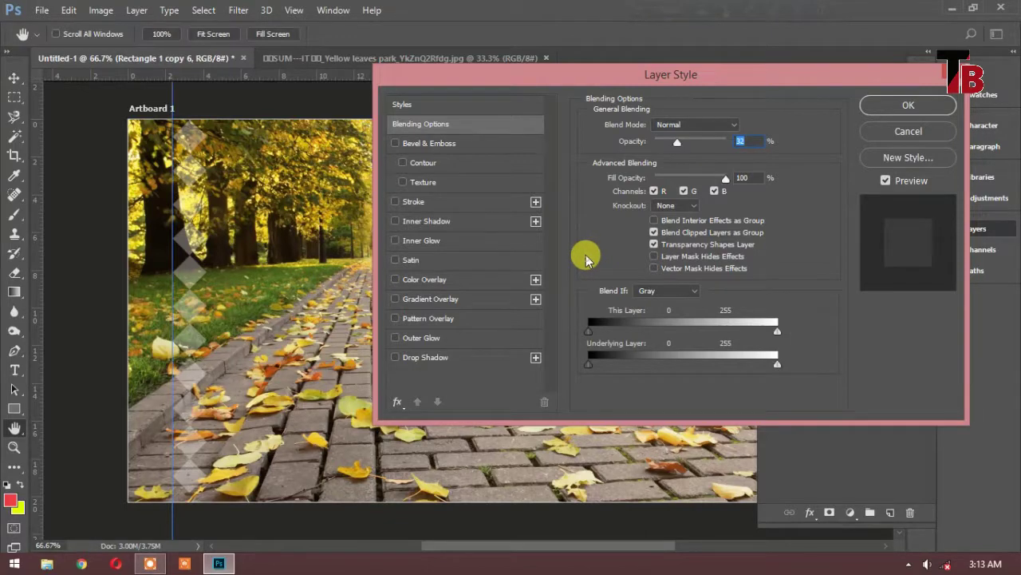
pyautogui.click(448, 300)
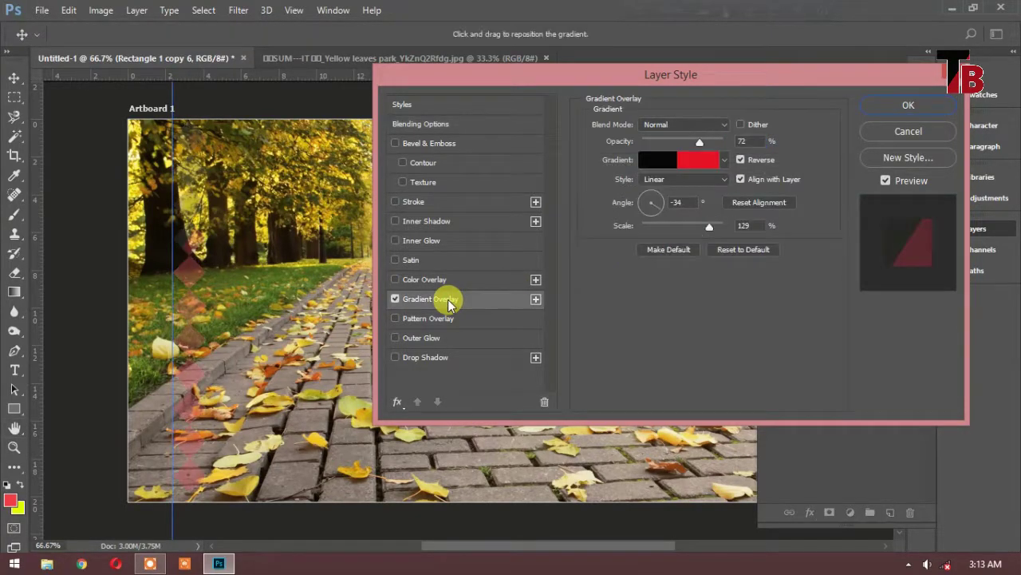
pyautogui.click(699, 159)
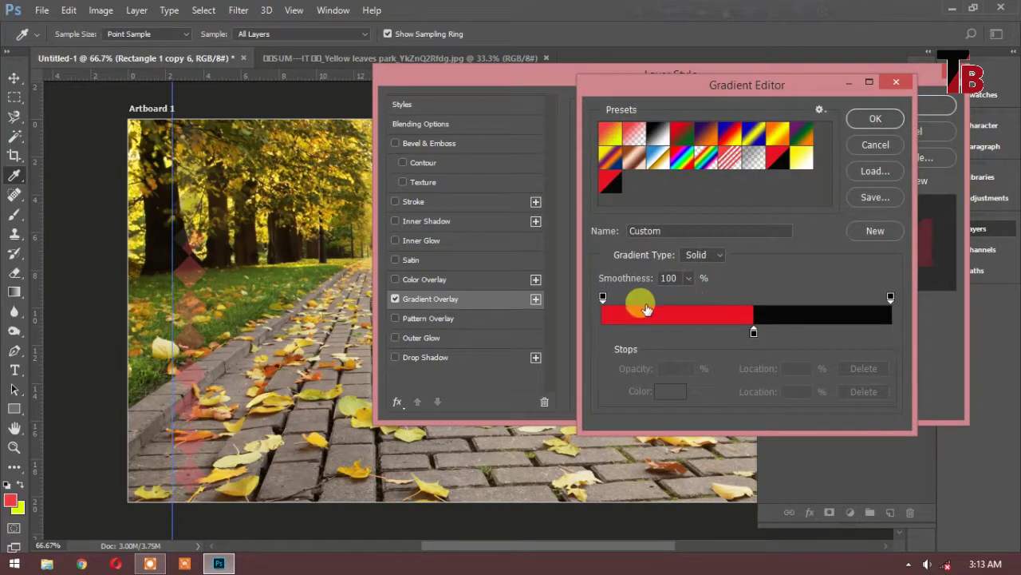
pyautogui.click(658, 134)
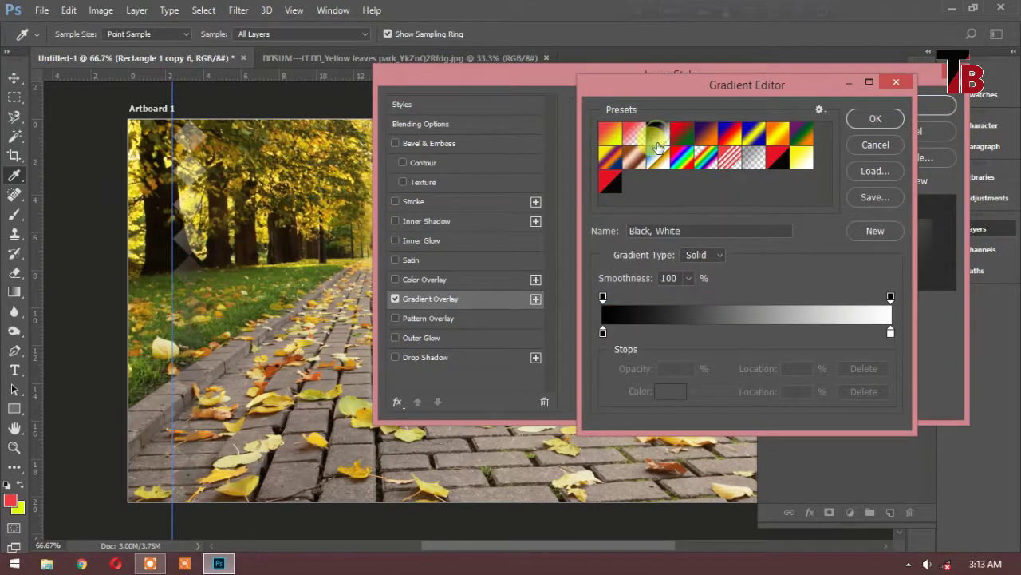
pyautogui.doubleClick(603, 332)
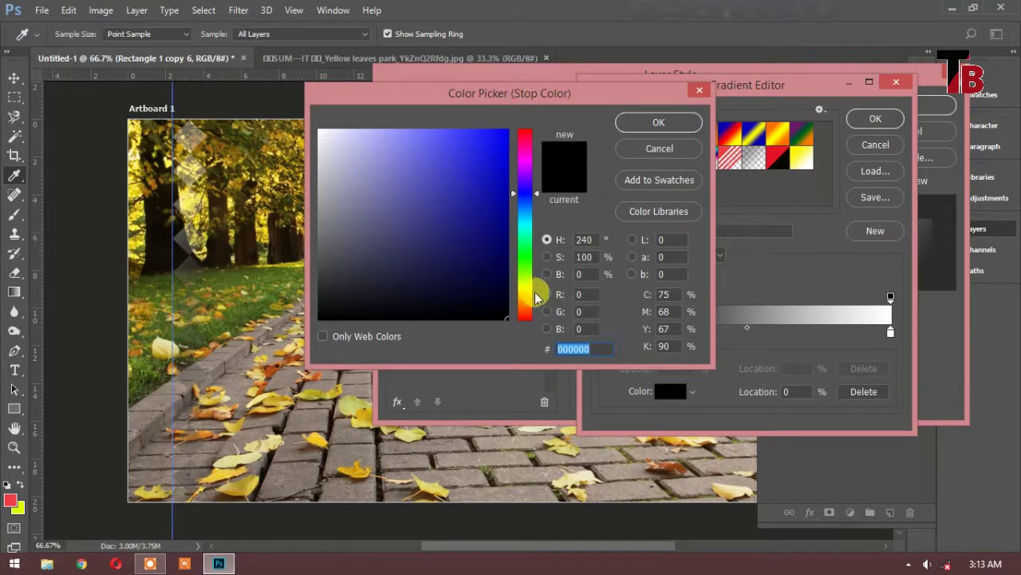
pyautogui.click(525, 296)
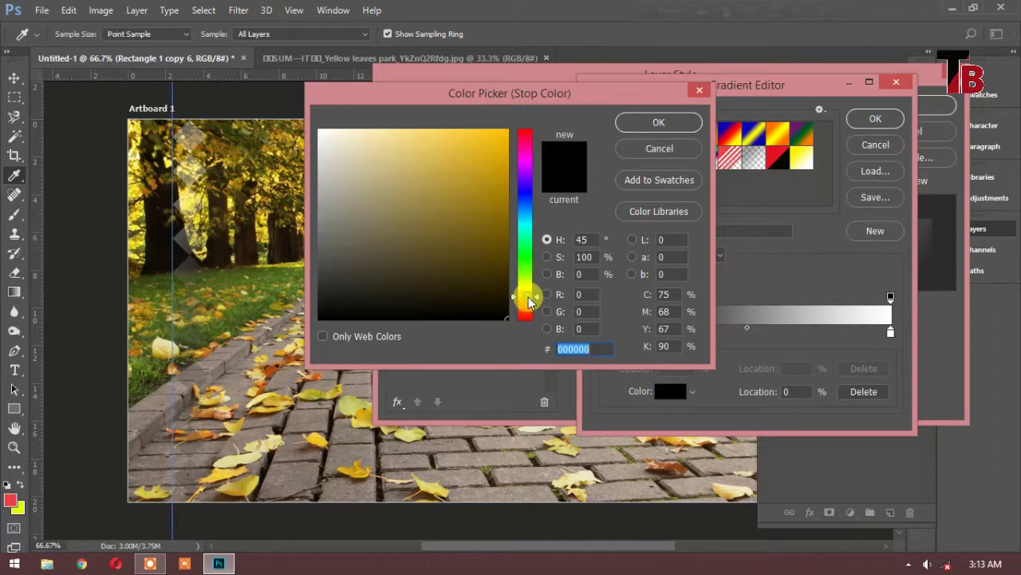
pyautogui.click(502, 138)
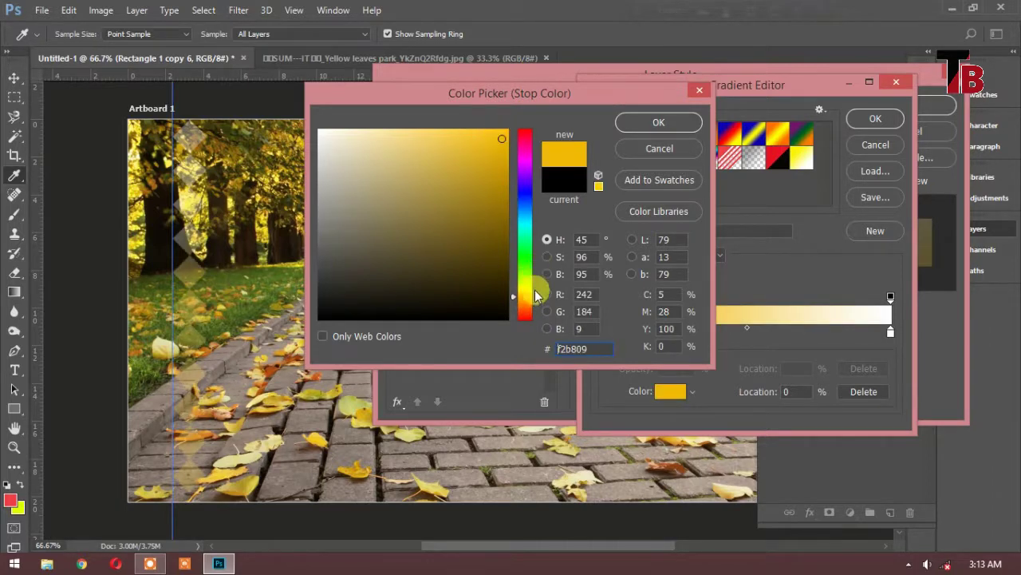
pyautogui.moveTo(540, 293); pyautogui.dragTo(539, 310)
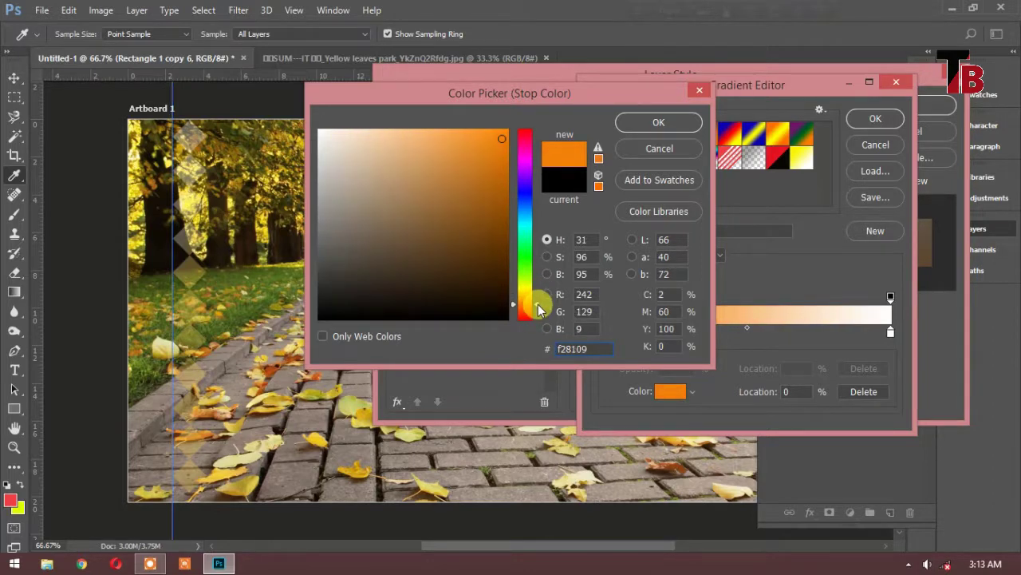
pyautogui.click(677, 118)
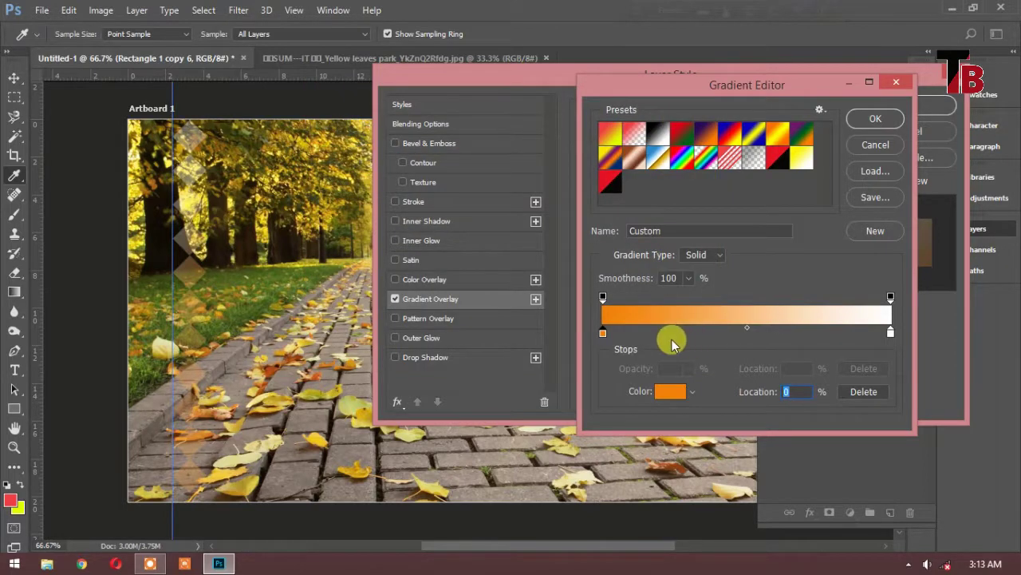
pyautogui.moveTo(602, 335)
pyautogui.mouseDown()
pyautogui.moveTo(647, 343)
pyautogui.moveTo(569, 331)
pyautogui.mouseUp()
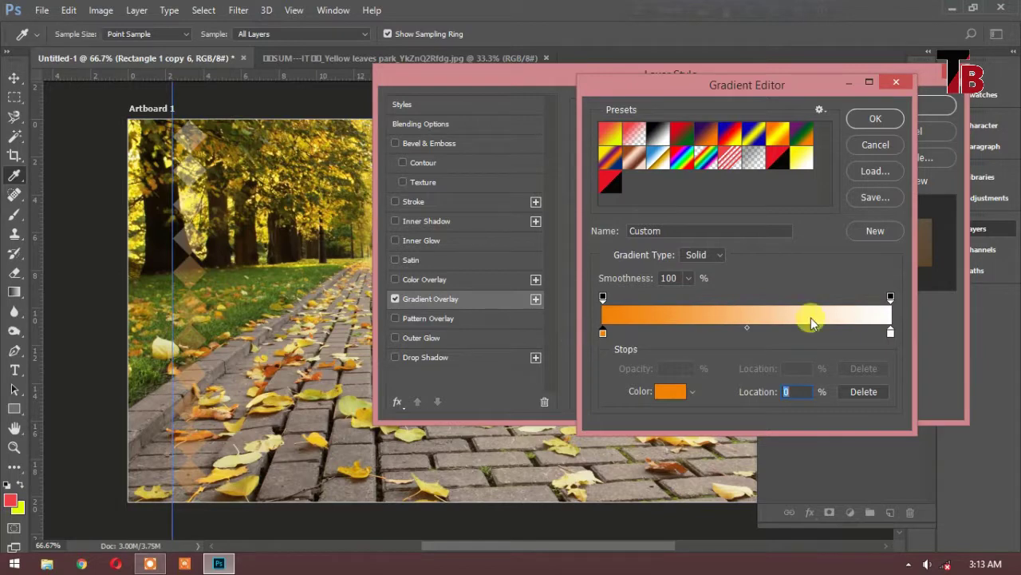
# Make the right gradient stop bright green at 66% and apply the gradient
pyautogui.click(891, 335)
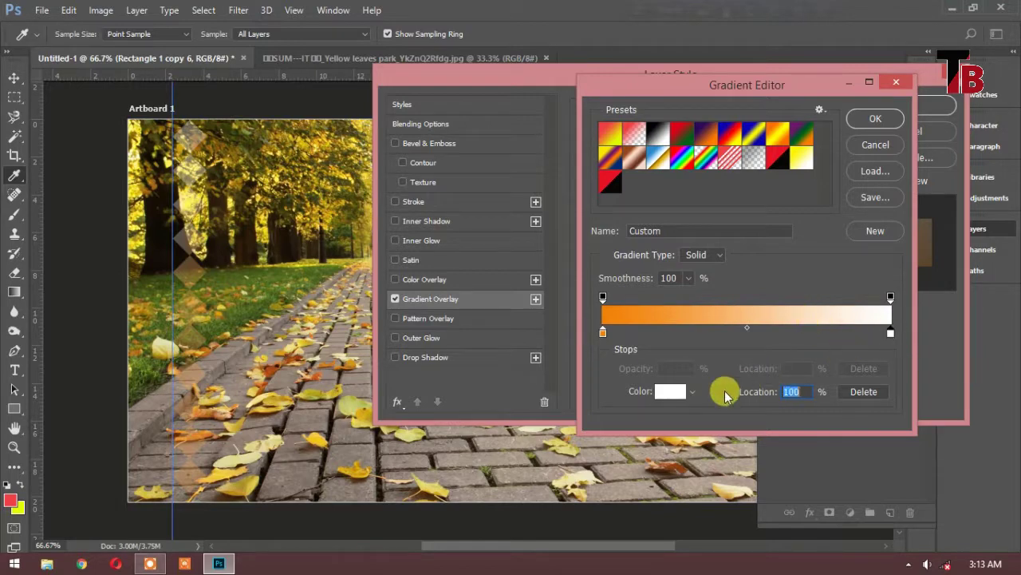
pyautogui.click(669, 392)
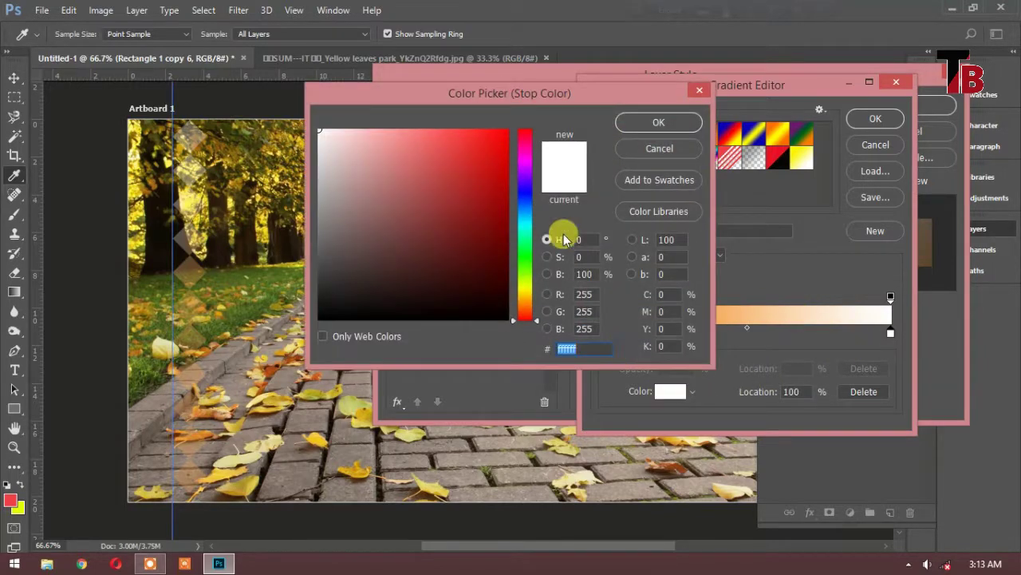
pyautogui.click(525, 265)
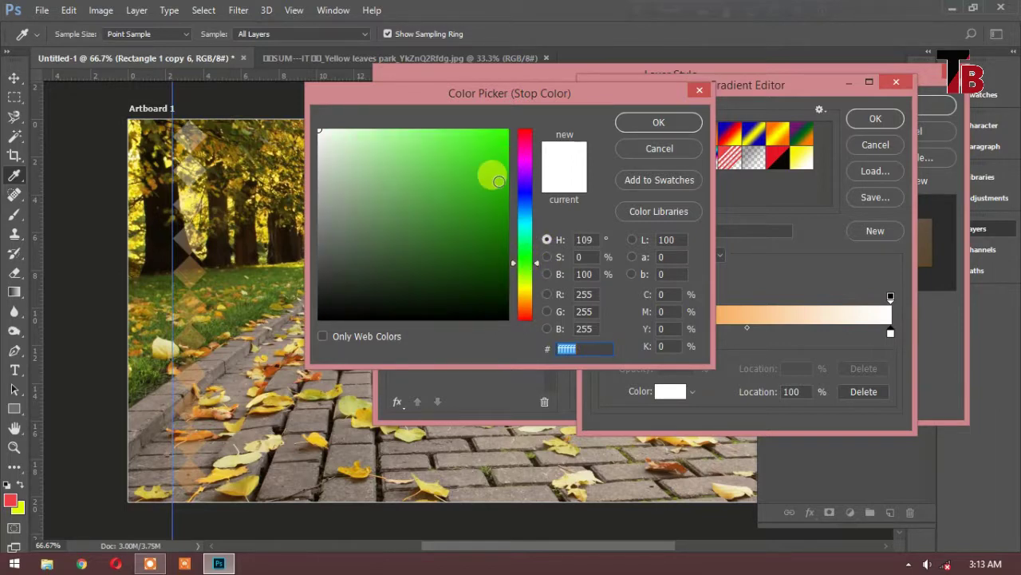
pyautogui.click(498, 181)
pyautogui.click(656, 123)
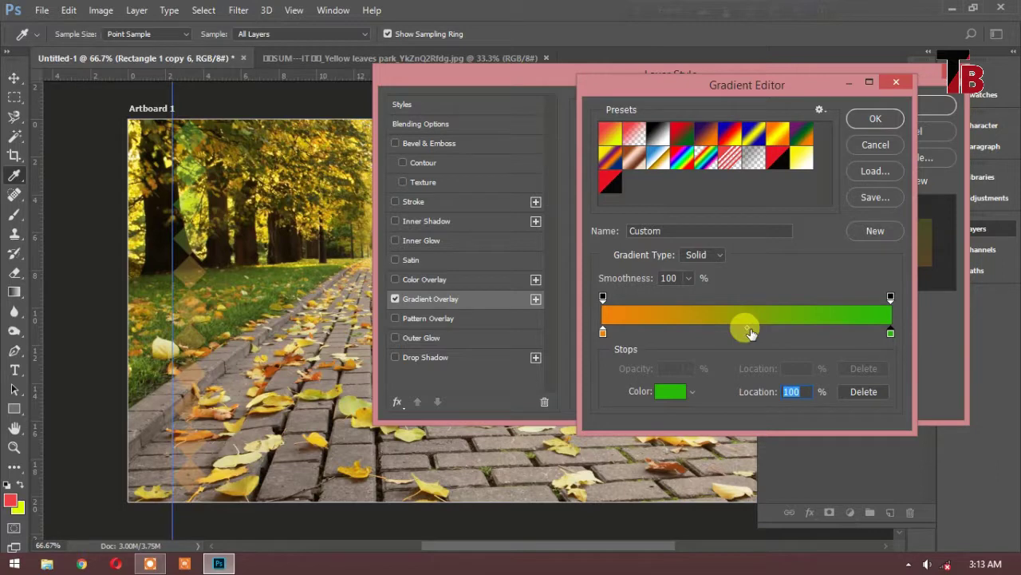
pyautogui.moveTo(891, 333); pyautogui.dragTo(823, 333)
pyautogui.write('6')
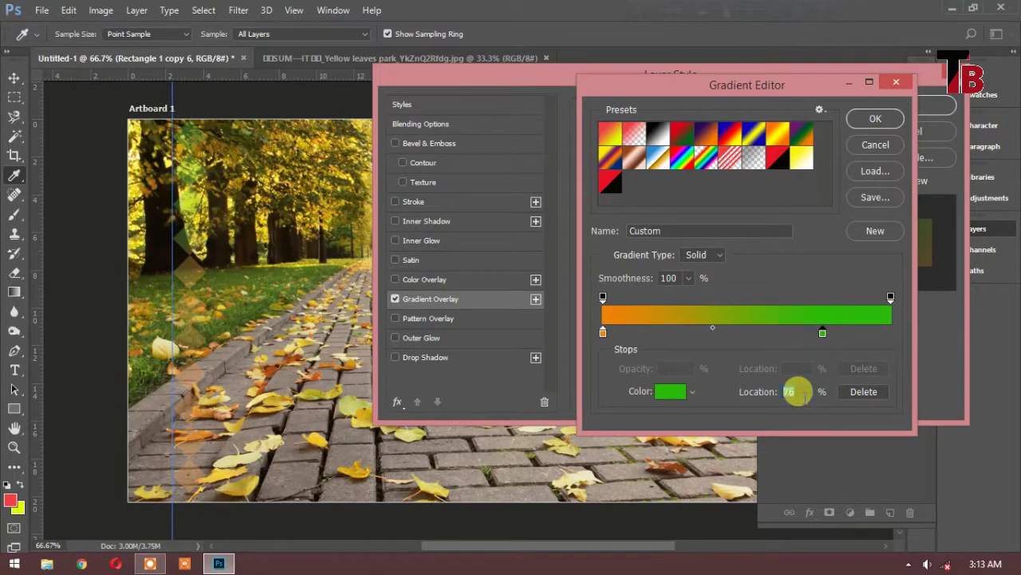
pyautogui.write('6')
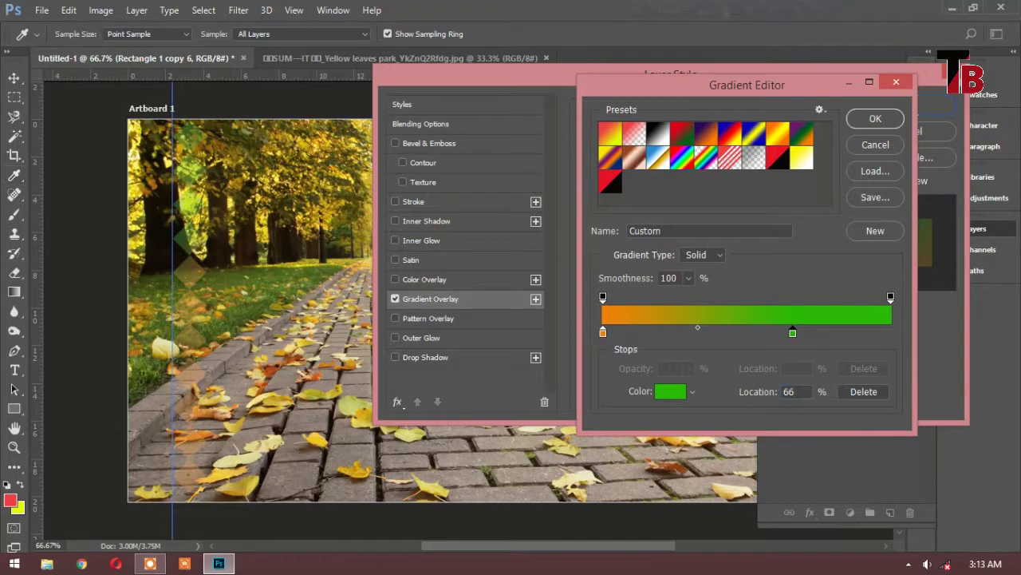
pyautogui.press('Return')
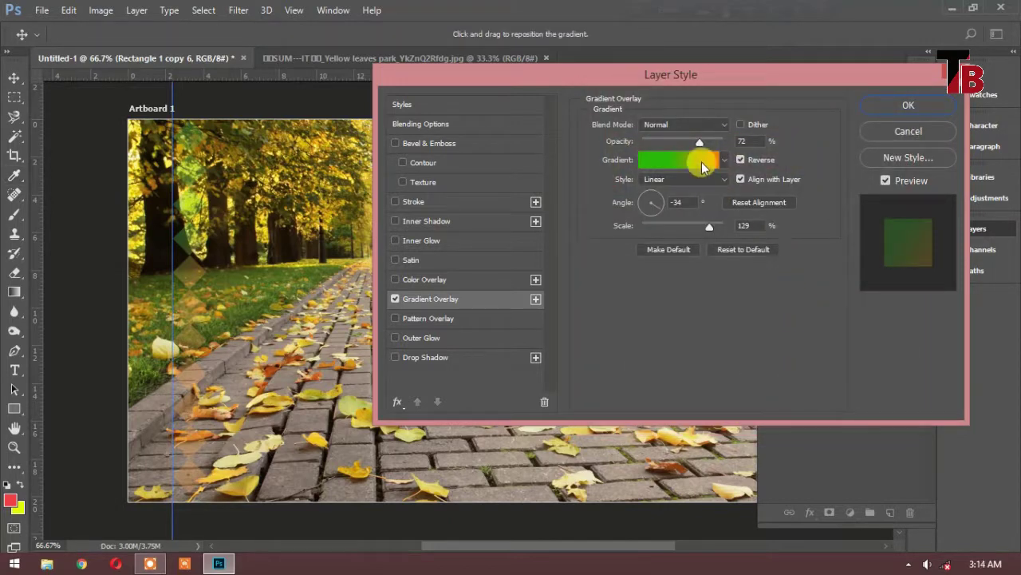
pyautogui.click(701, 161)
pyautogui.click(702, 161)
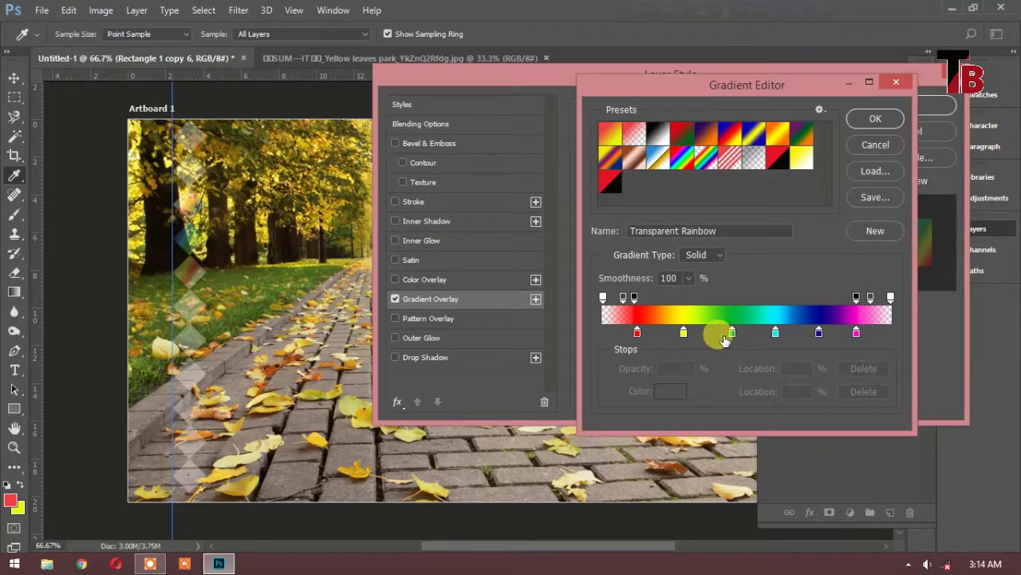
# Reset to the Black, White preset and set the left stop to bright orange fc820a
pyautogui.click(662, 134)
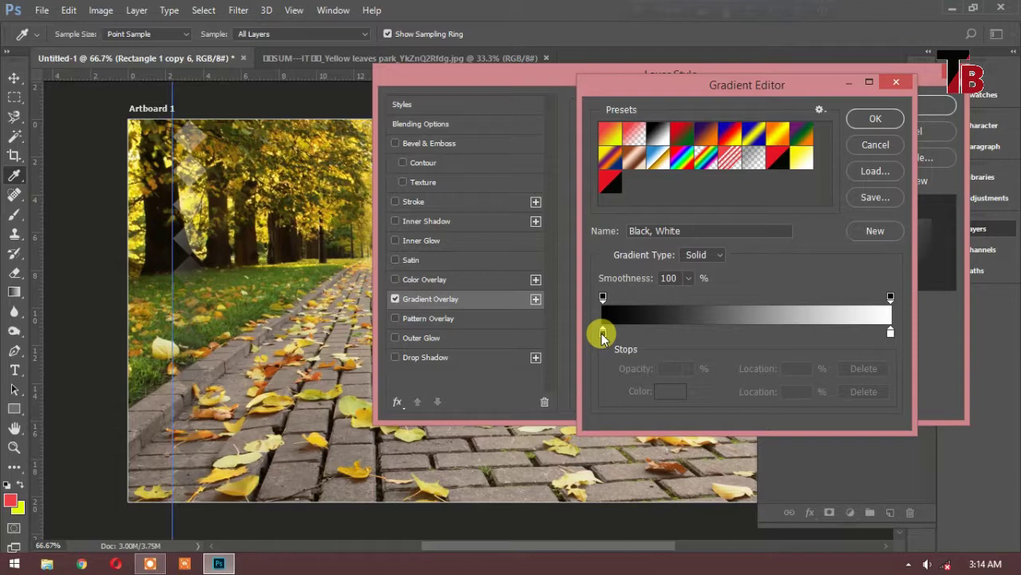
pyautogui.click(603, 333)
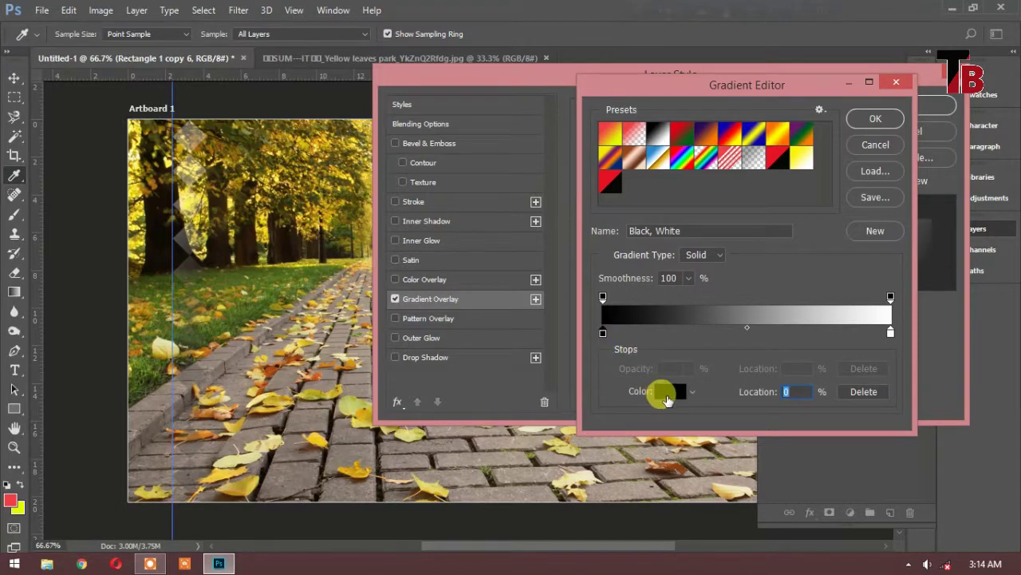
pyautogui.click(667, 396)
pyautogui.click(527, 309)
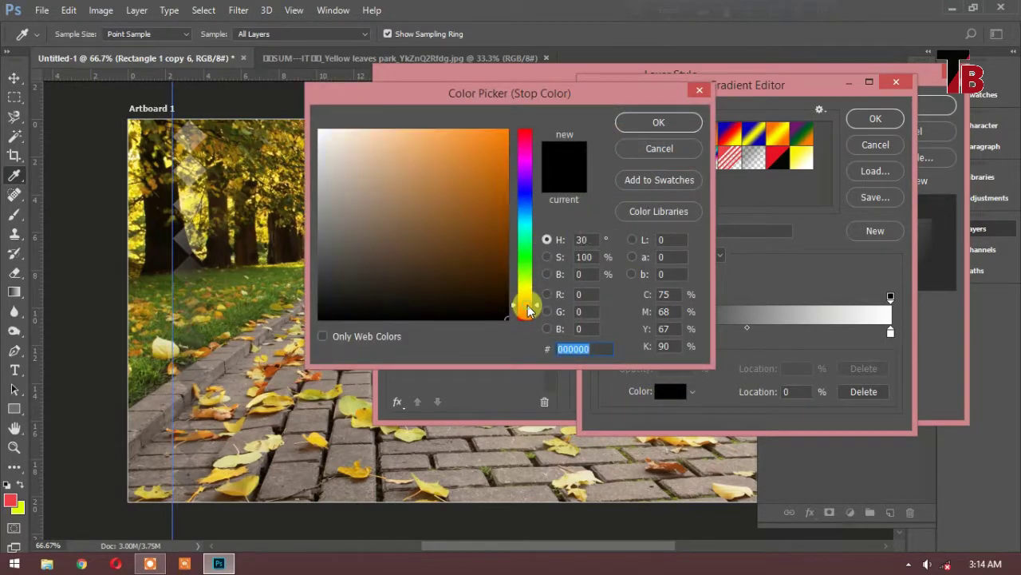
pyautogui.click(501, 131)
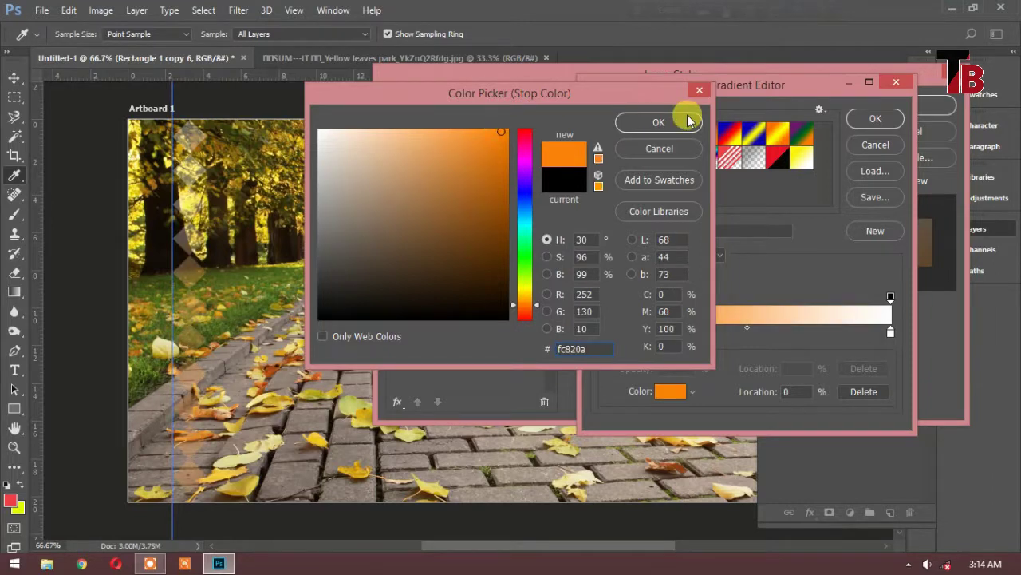
pyautogui.click(661, 122)
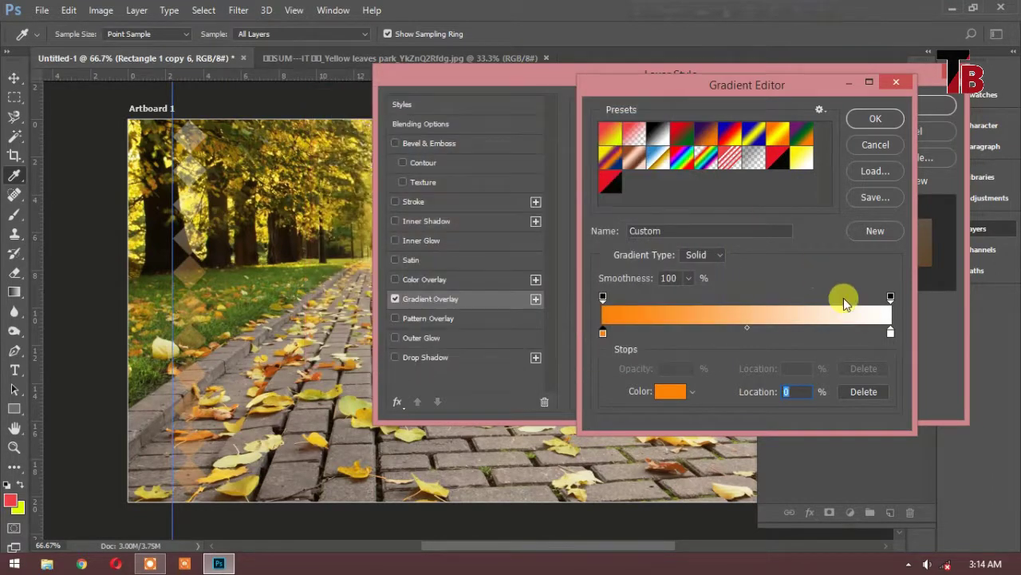
# Replace the right-end white stop with a new white stop placed at about 69%
pyautogui.click(892, 335)
pyautogui.moveTo(891, 335); pyautogui.dragTo(822, 351)
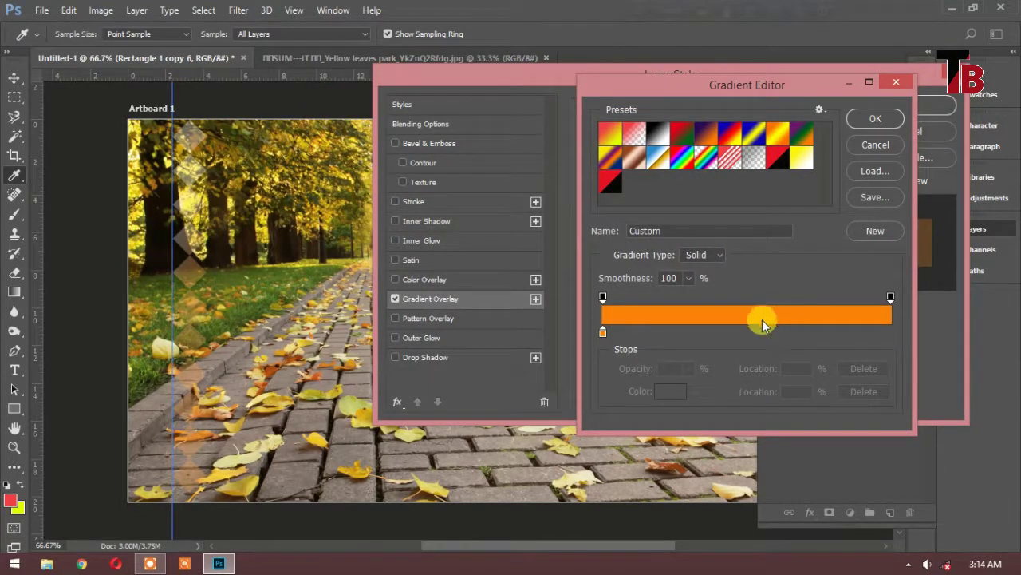
pyautogui.moveTo(768, 329); pyautogui.dragTo(876, 332)
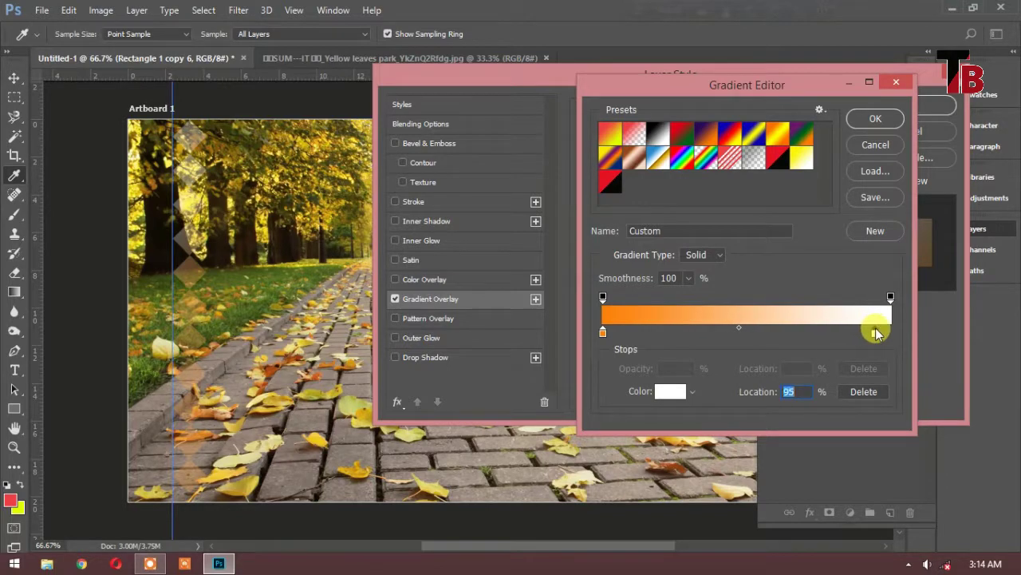
pyautogui.moveTo(876, 332); pyautogui.dragTo(802, 340)
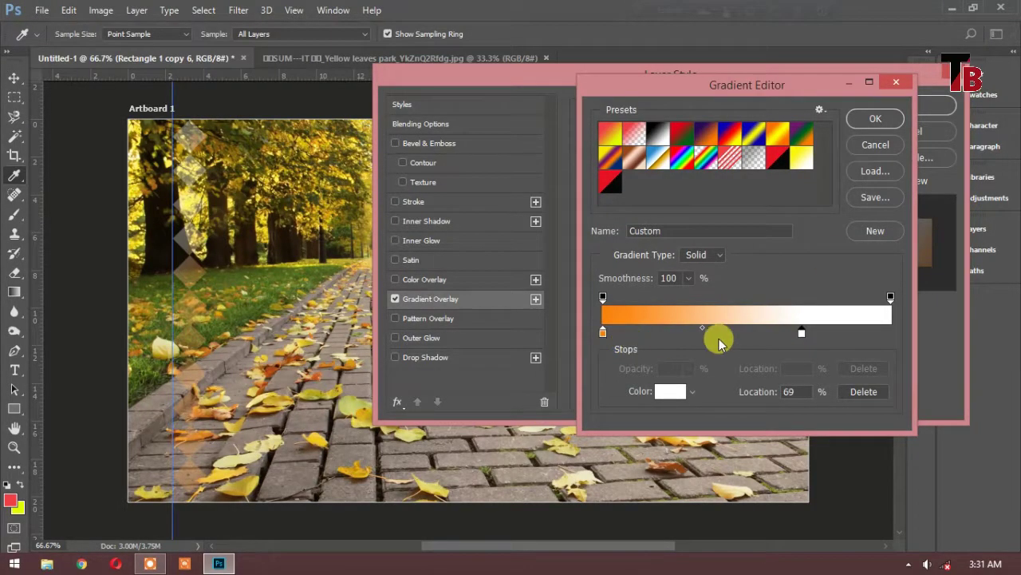
pyautogui.doubleClick(891, 330)
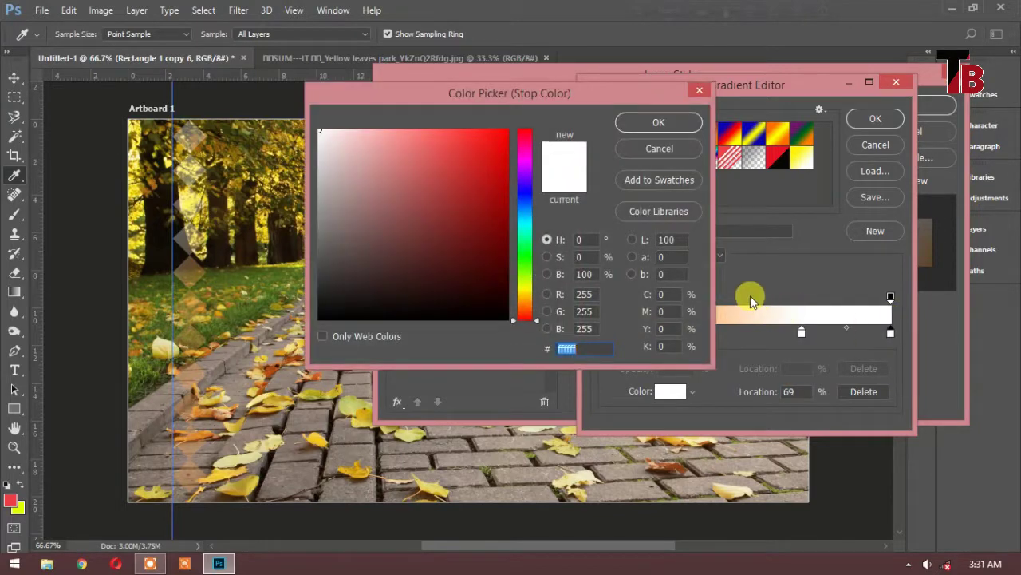
# Make the right gradient stop strong green at location 66%
pyautogui.click(527, 261)
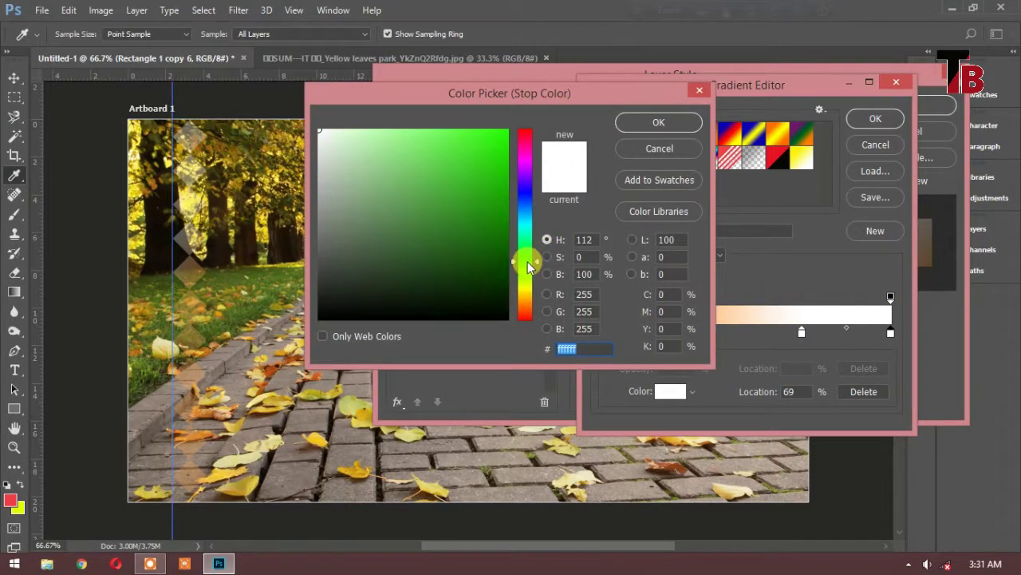
pyautogui.click(501, 189)
pyautogui.click(656, 124)
pyautogui.click(619, 194)
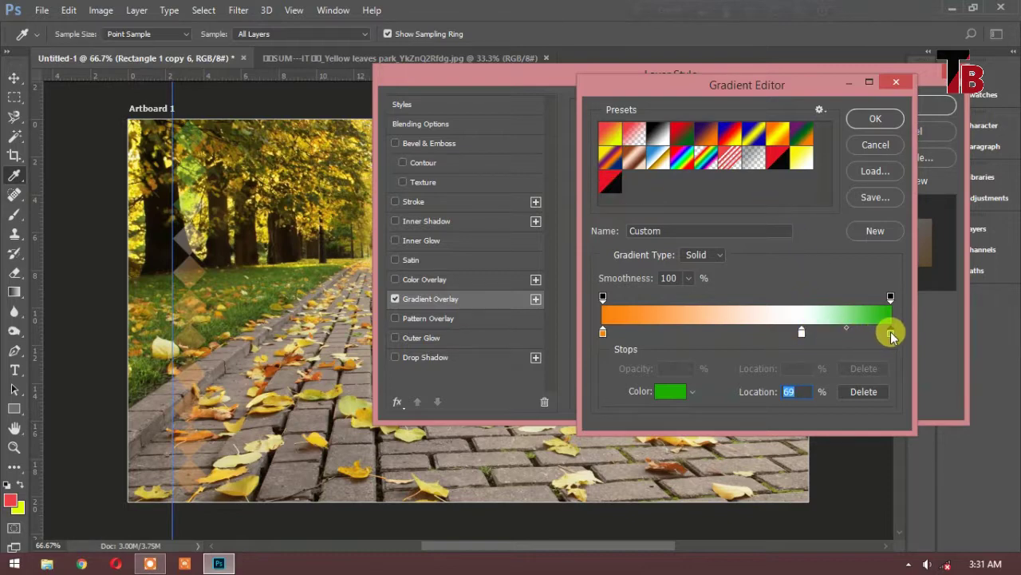
pyautogui.moveTo(890, 332); pyautogui.dragTo(835, 334)
pyautogui.doubleClick(794, 391)
pyautogui.write('66')
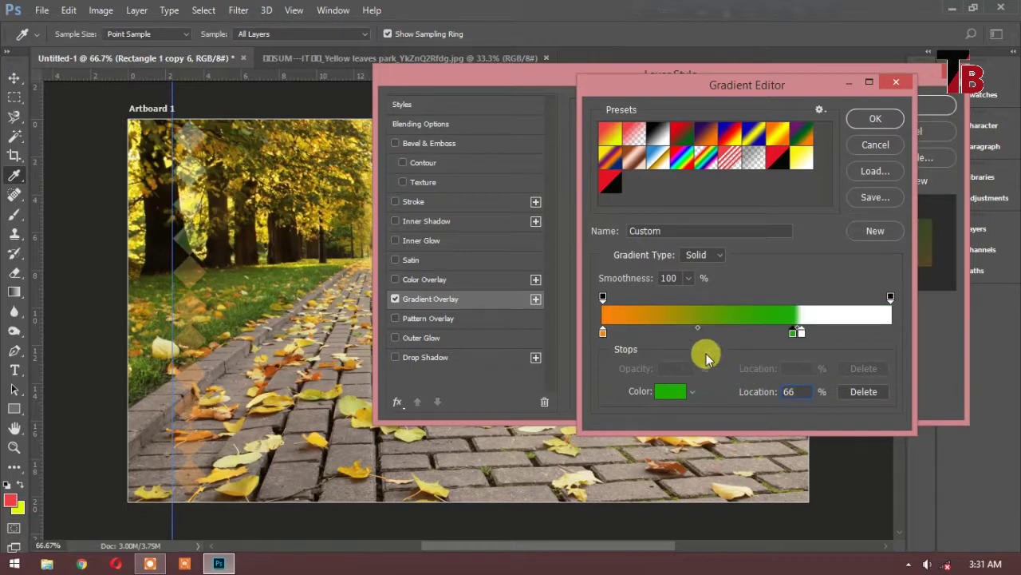
# Move the orange stop to about 33% and the white stop beside the green at 66%
pyautogui.moveTo(604, 333); pyautogui.dragTo(687, 342)
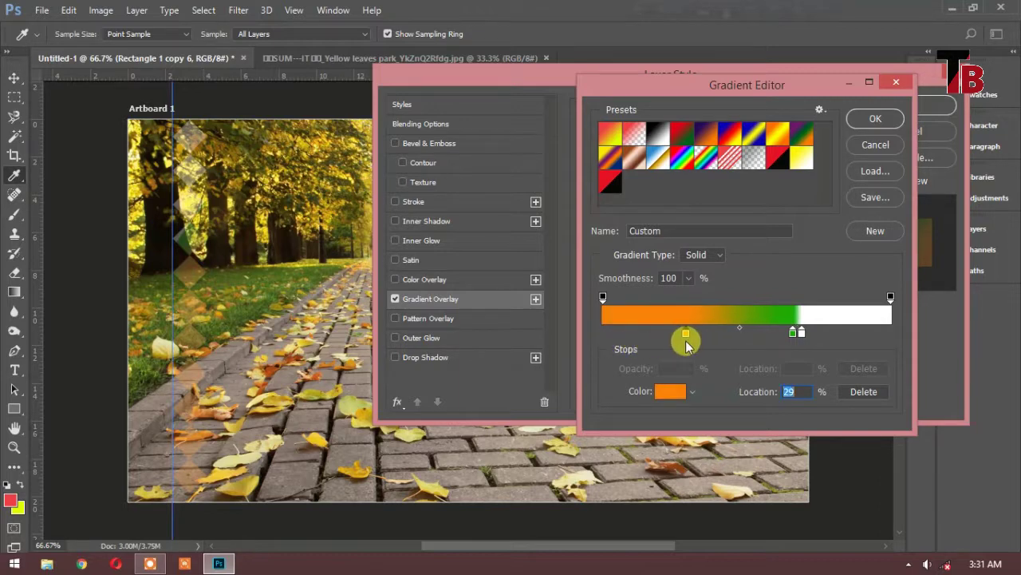
pyautogui.click(790, 391)
pyautogui.write('33')
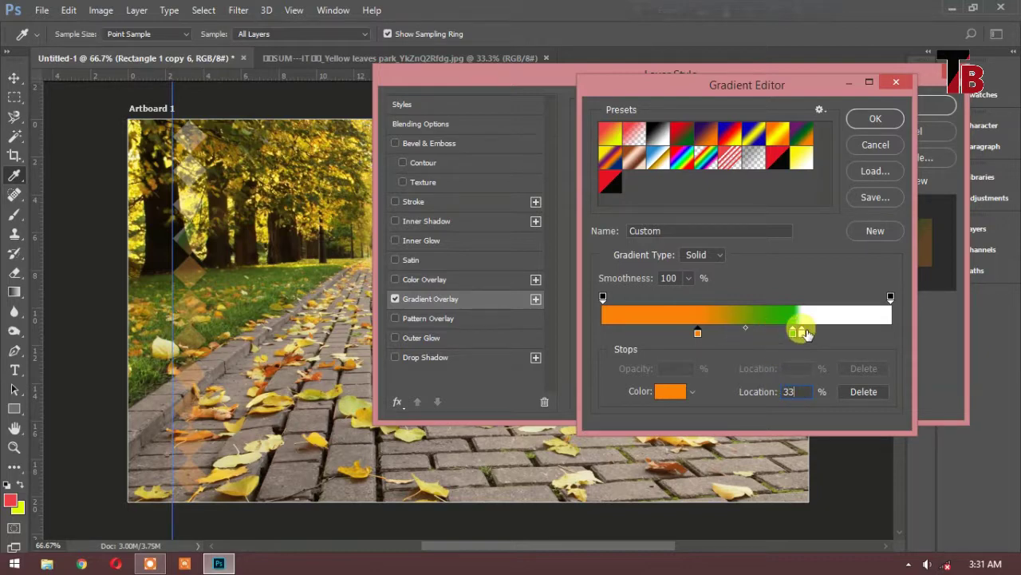
pyautogui.moveTo(804, 339); pyautogui.dragTo(794, 343)
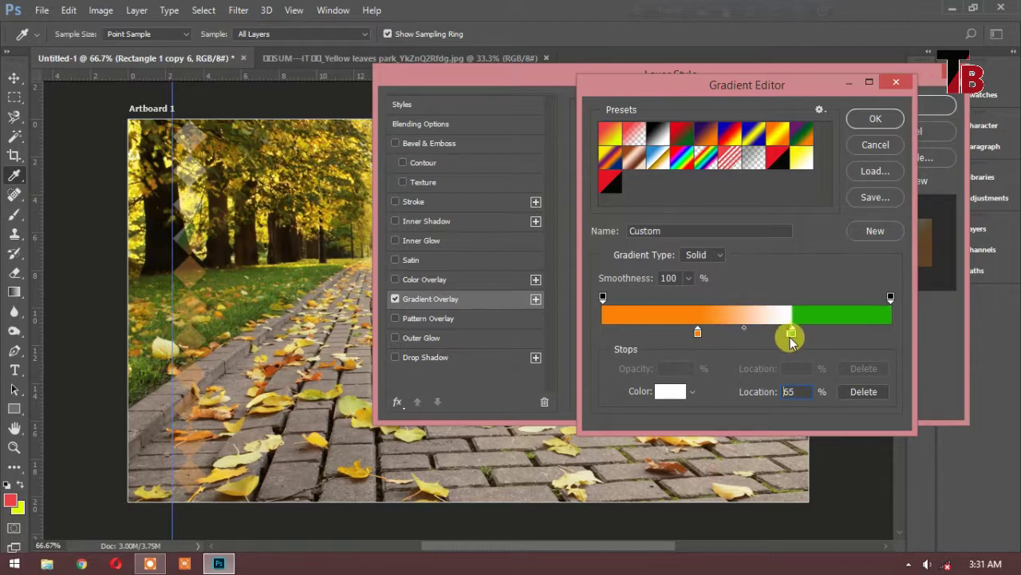
pyautogui.moveTo(793, 341); pyautogui.dragTo(790, 341)
pyautogui.click(696, 335)
pyautogui.moveTo(699, 338); pyautogui.dragTo(689, 339)
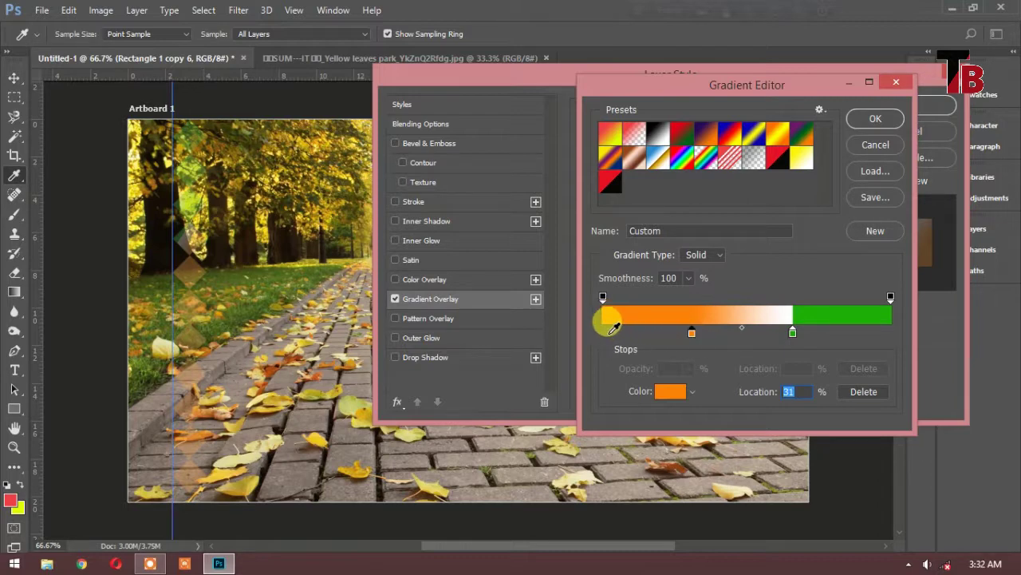
# Add an orange stop near 5% and remove a stray extra stop at the left end
pyautogui.doubleClick(604, 331)
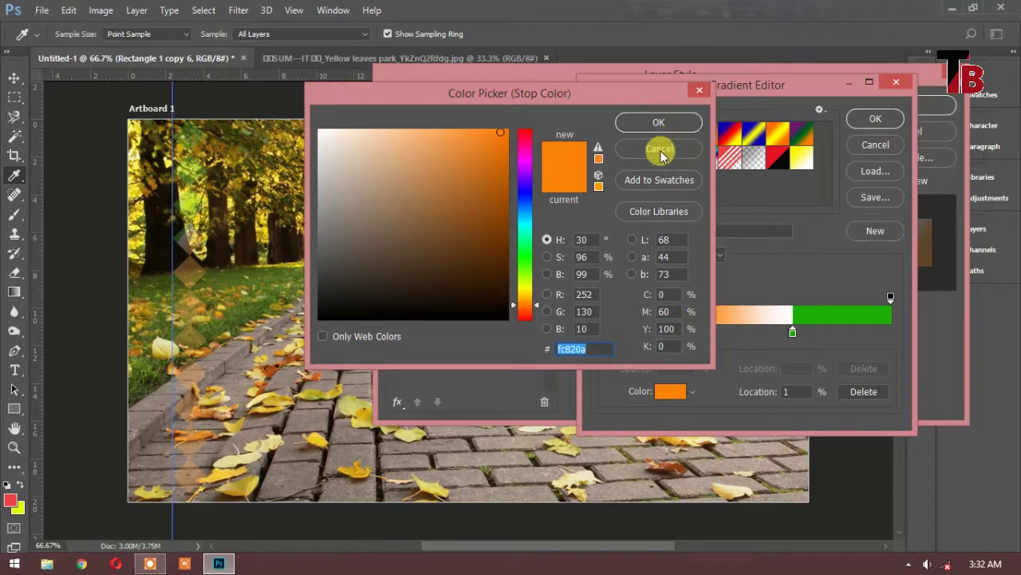
pyautogui.click(660, 148)
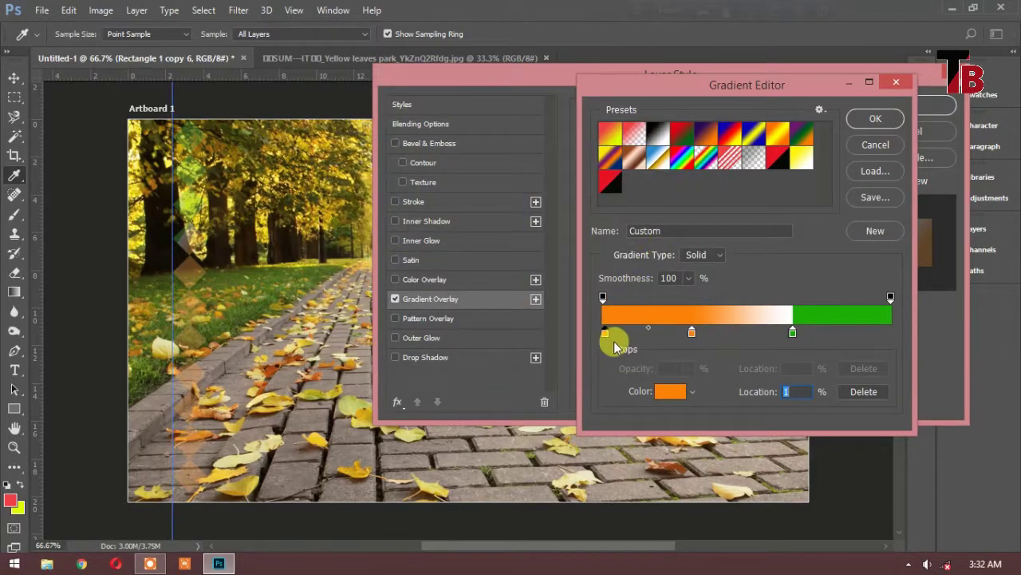
pyautogui.moveTo(611, 335); pyautogui.dragTo(635, 339)
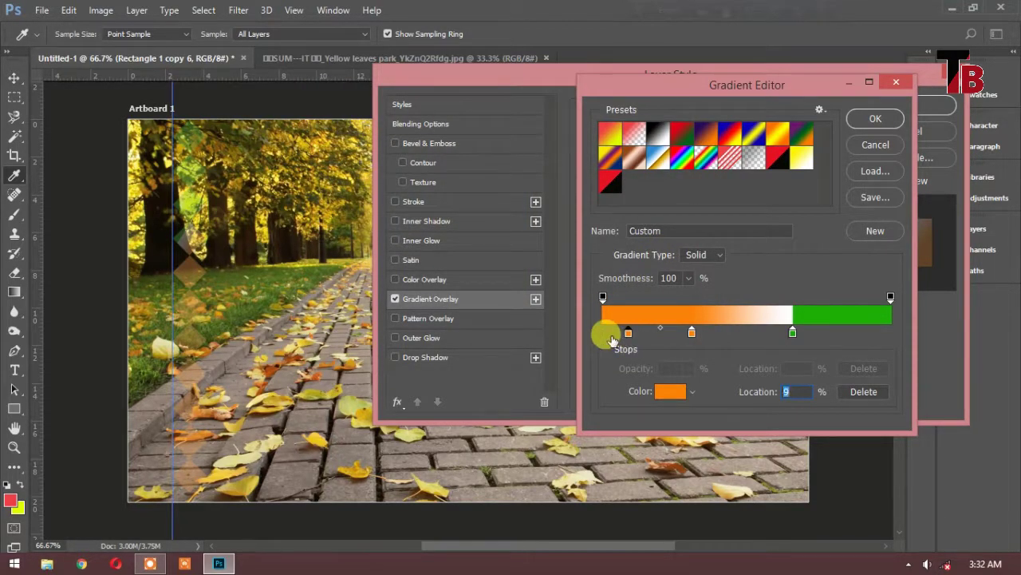
pyautogui.click(602, 333)
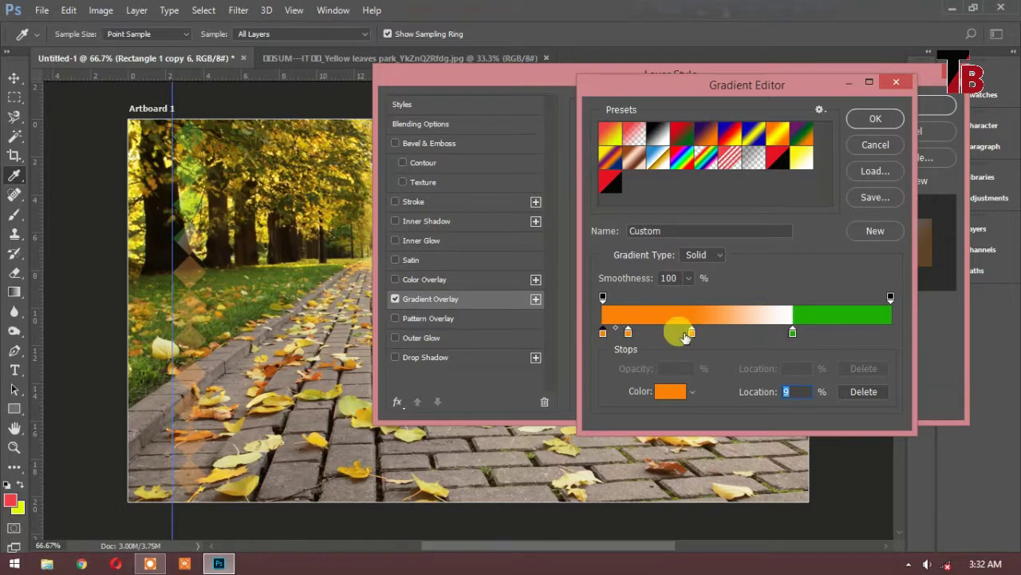
pyautogui.moveTo(603, 333); pyautogui.dragTo(604, 359)
# Turn the 31% stop white fcfbfa at location 33 and save the gradient as a new preset
pyautogui.click(692, 334)
pyautogui.moveTo(693, 334); pyautogui.dragTo(698, 333)
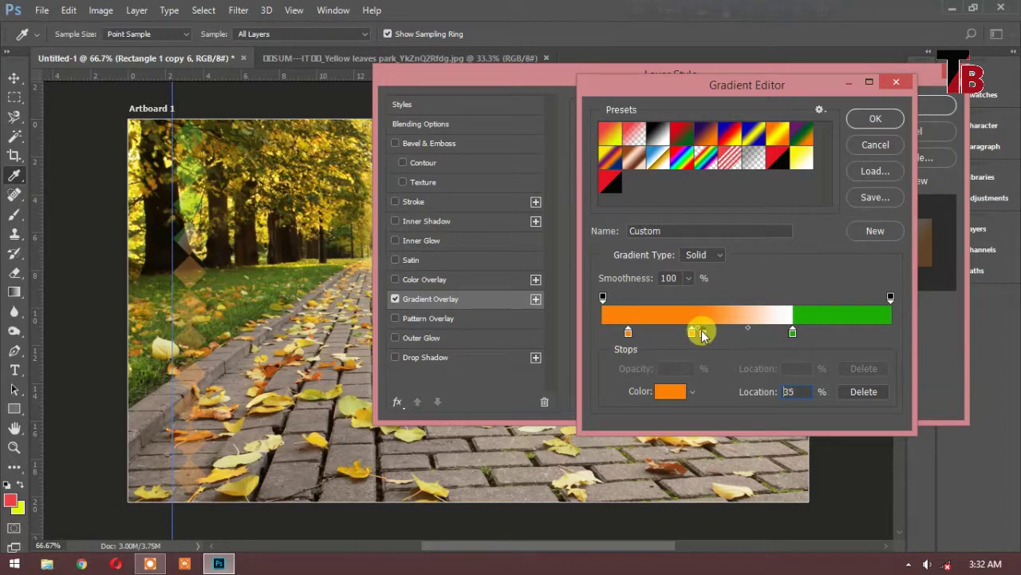
pyautogui.click(671, 393)
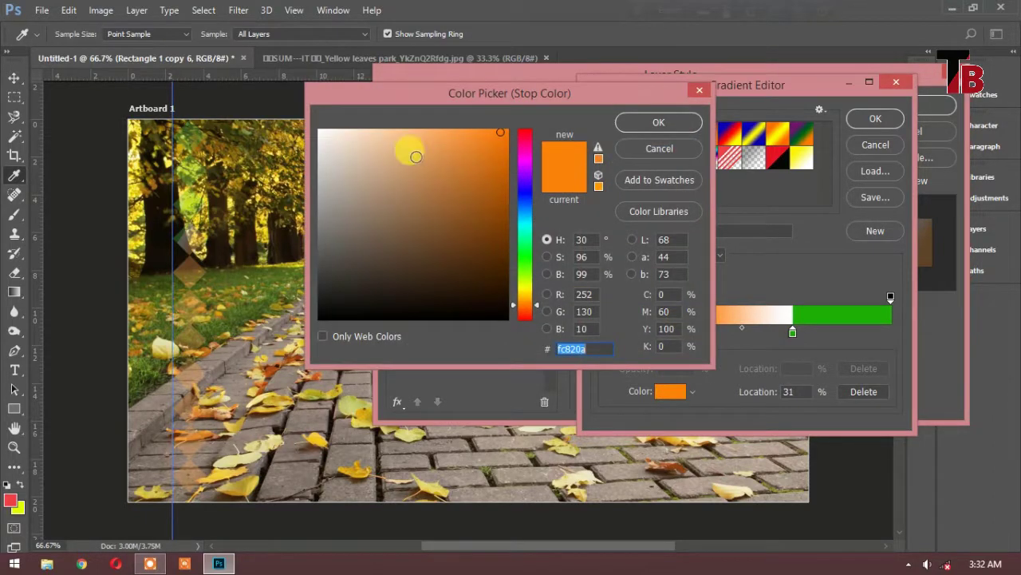
pyautogui.click(320, 130)
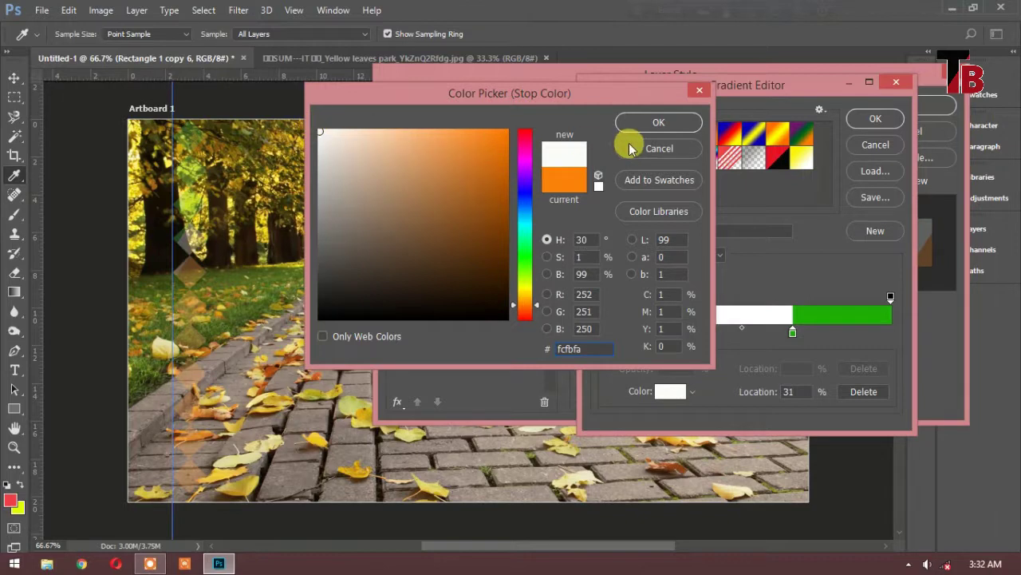
pyautogui.click(659, 124)
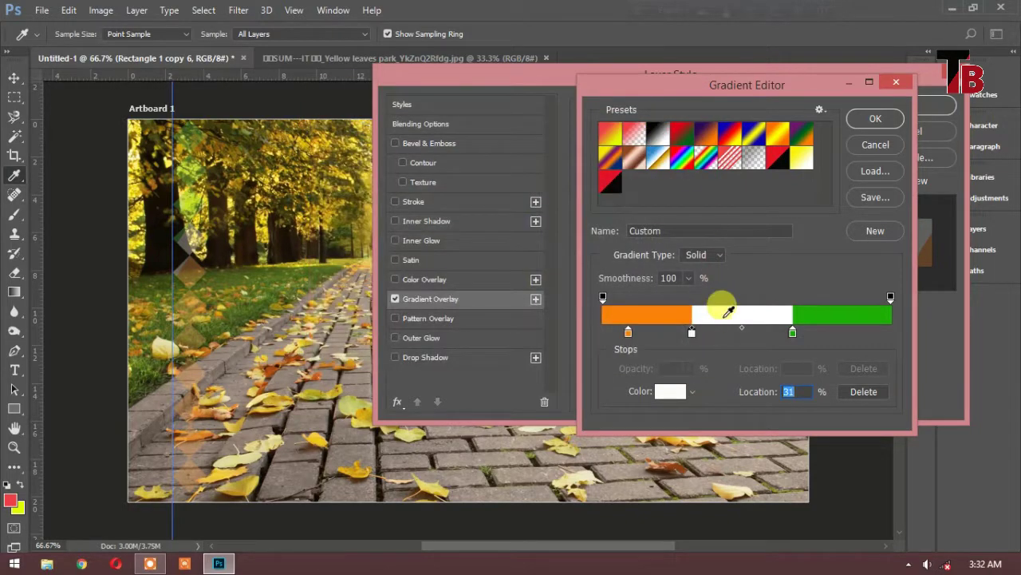
pyautogui.write('33')
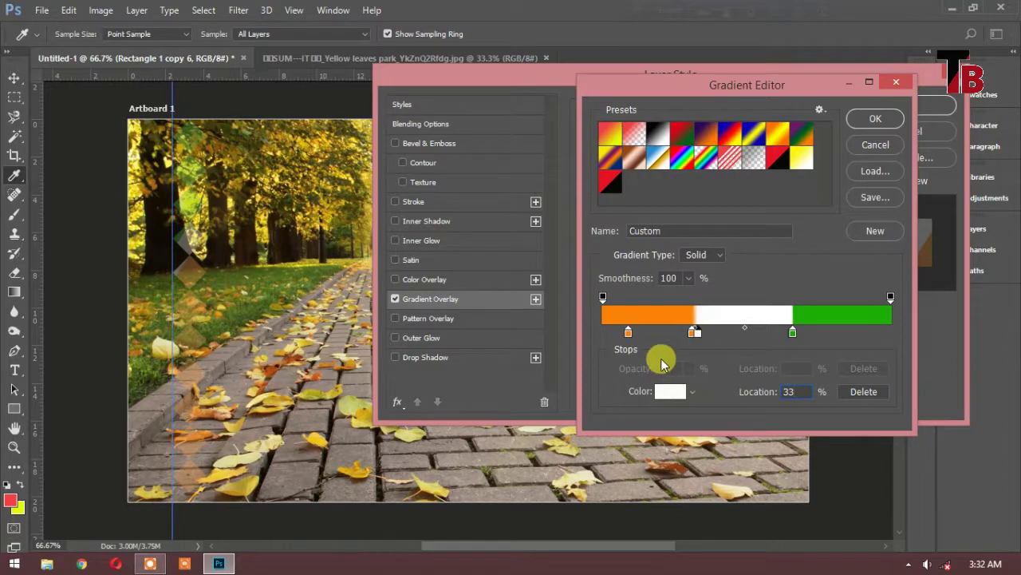
pyautogui.click(694, 335)
pyautogui.click(696, 335)
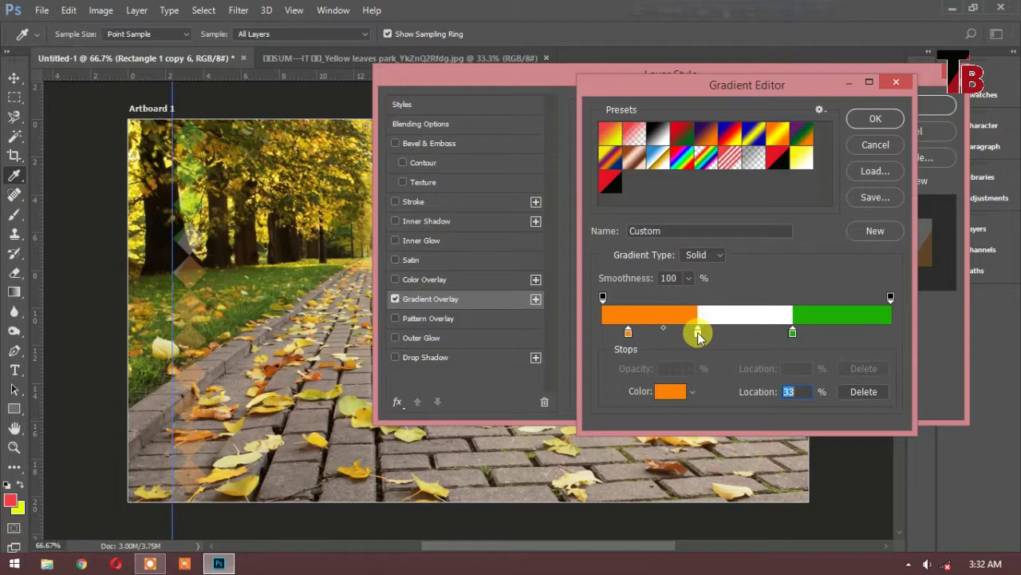
pyautogui.click(874, 234)
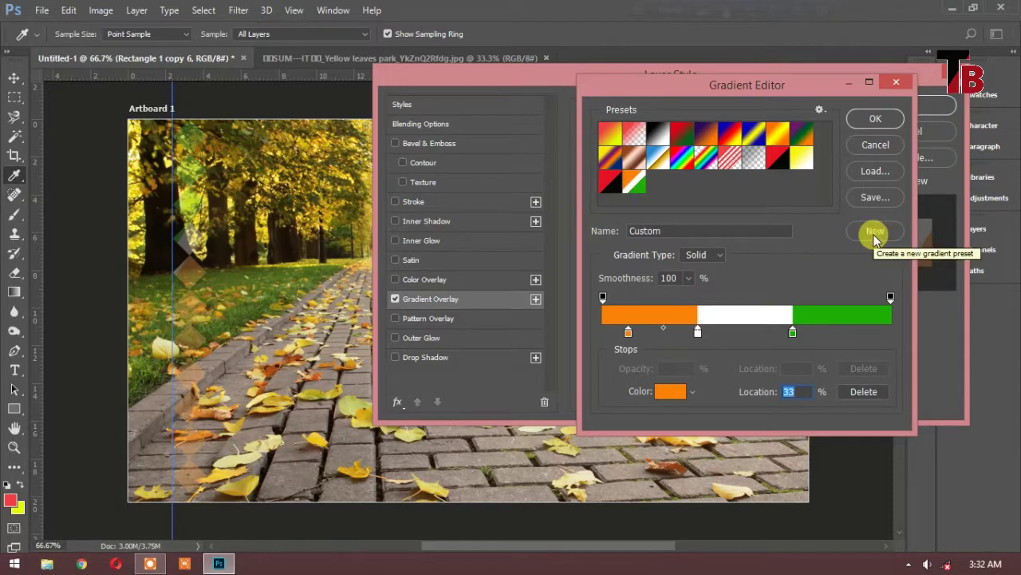
pyautogui.click(878, 118)
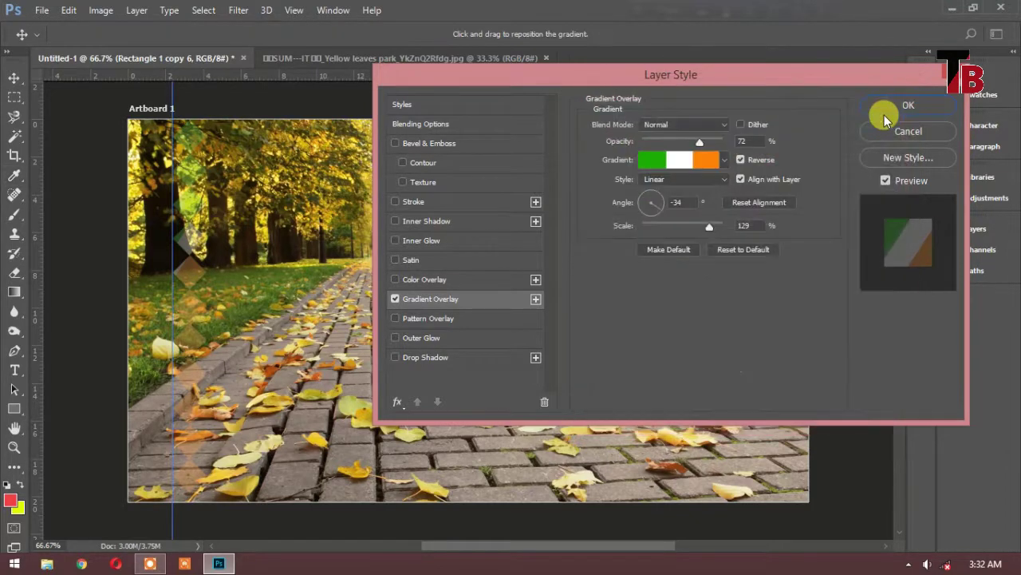
# Apply the gradient overlay and raise the diamond column layer's opacity from 32% to 68%
pyautogui.click(897, 109)
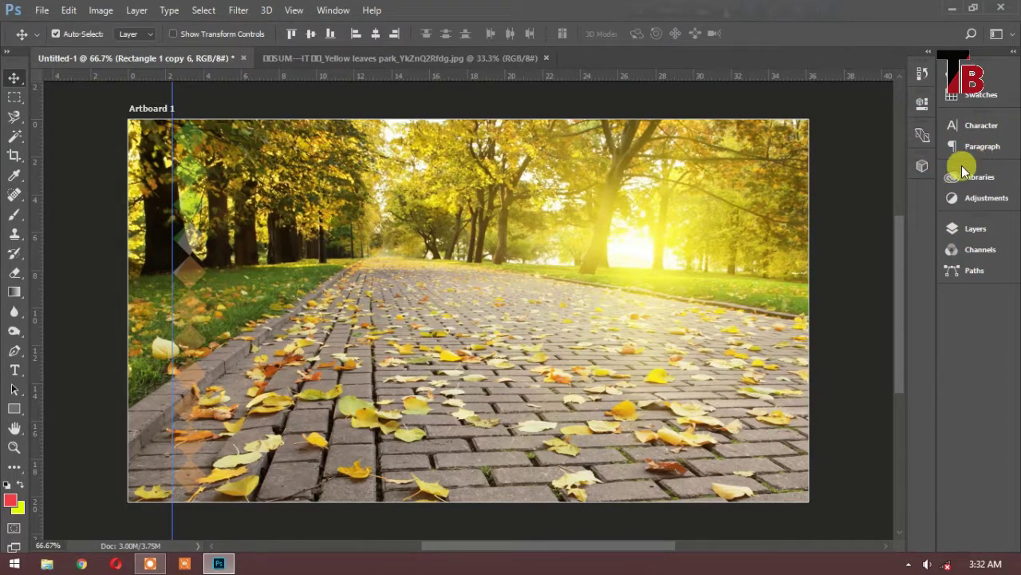
pyautogui.click(960, 229)
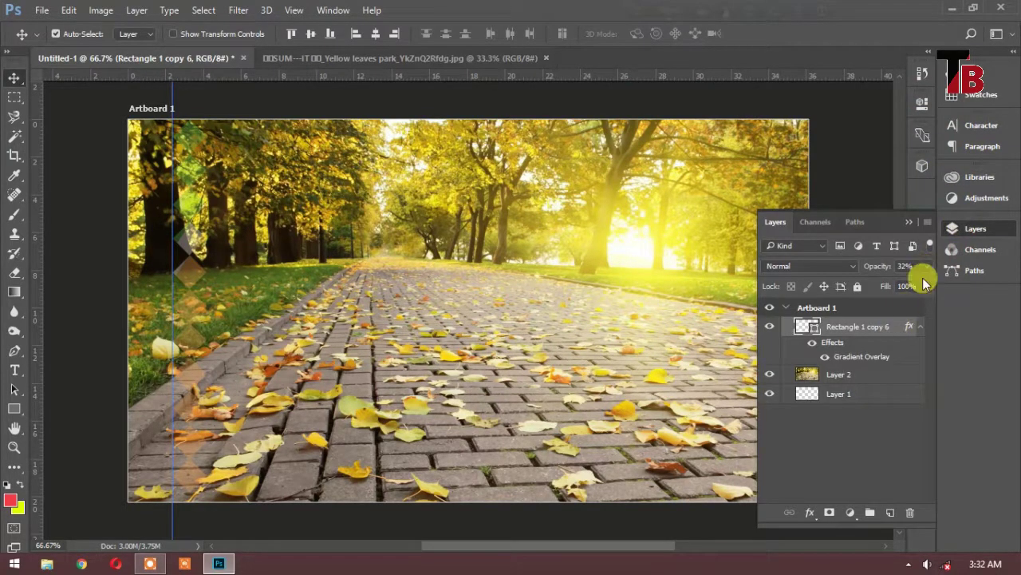
pyautogui.click(923, 266)
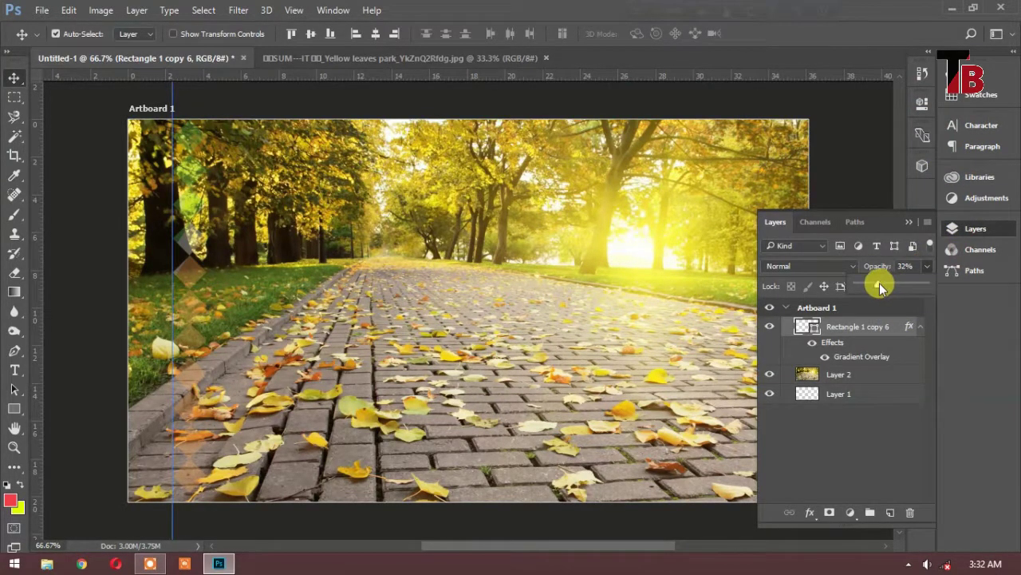
pyautogui.moveTo(878, 285); pyautogui.dragTo(904, 286)
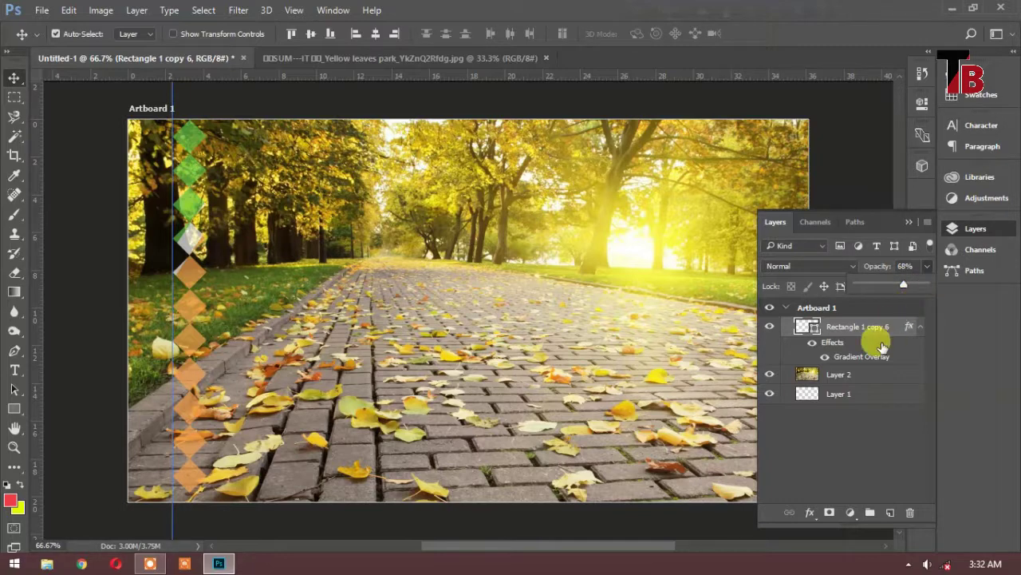
pyautogui.click(811, 513)
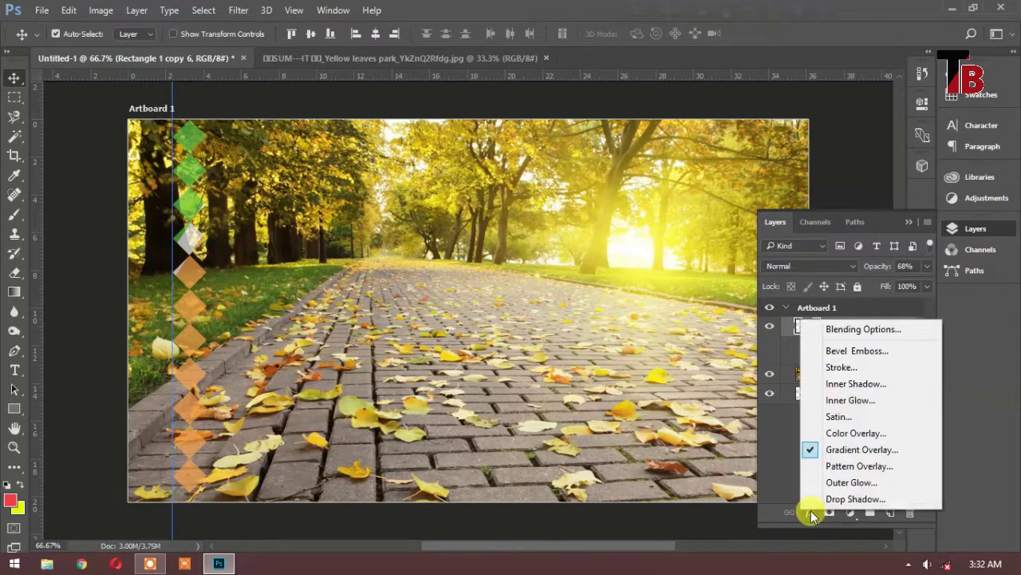
pyautogui.click(855, 452)
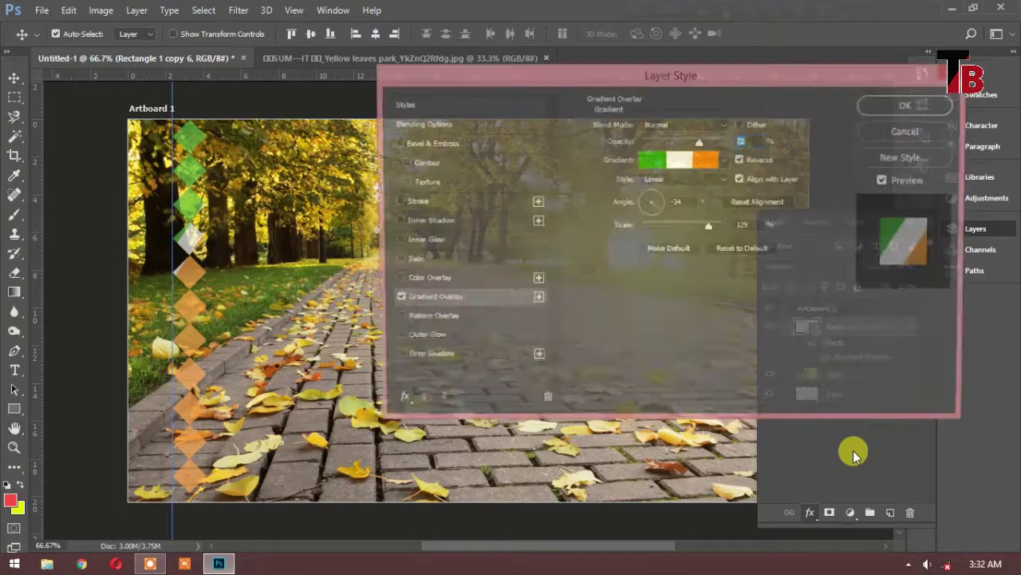
pyautogui.click(708, 180)
pyautogui.click(698, 192)
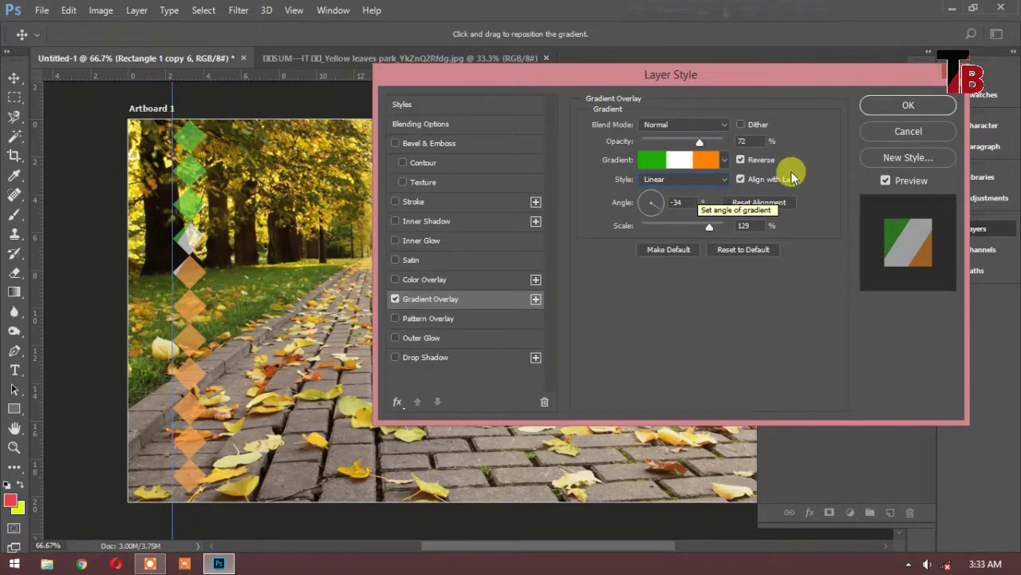
pyautogui.click(909, 107)
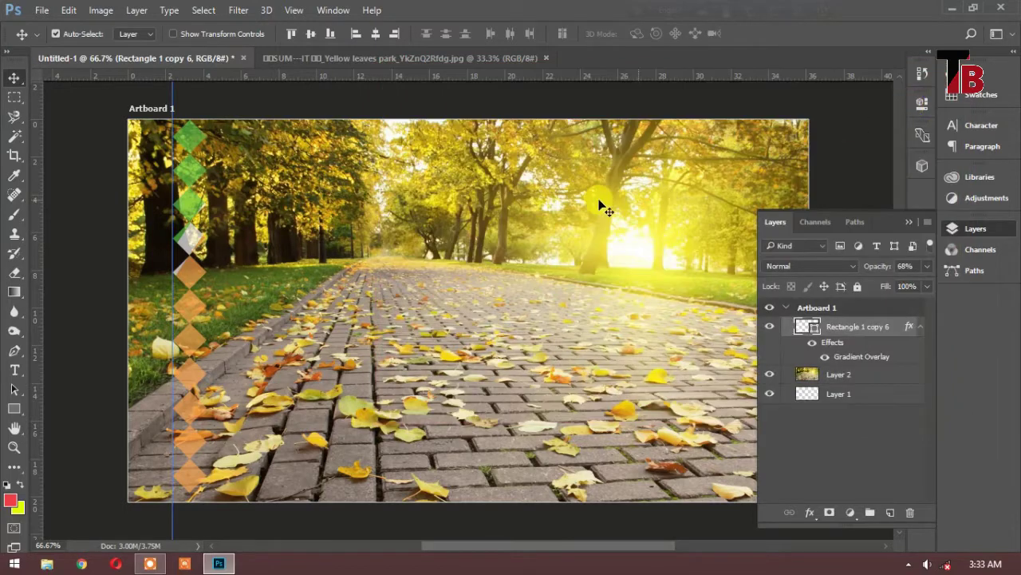
pyautogui.moveTo(271, 215); pyautogui.dragTo(333, 230)
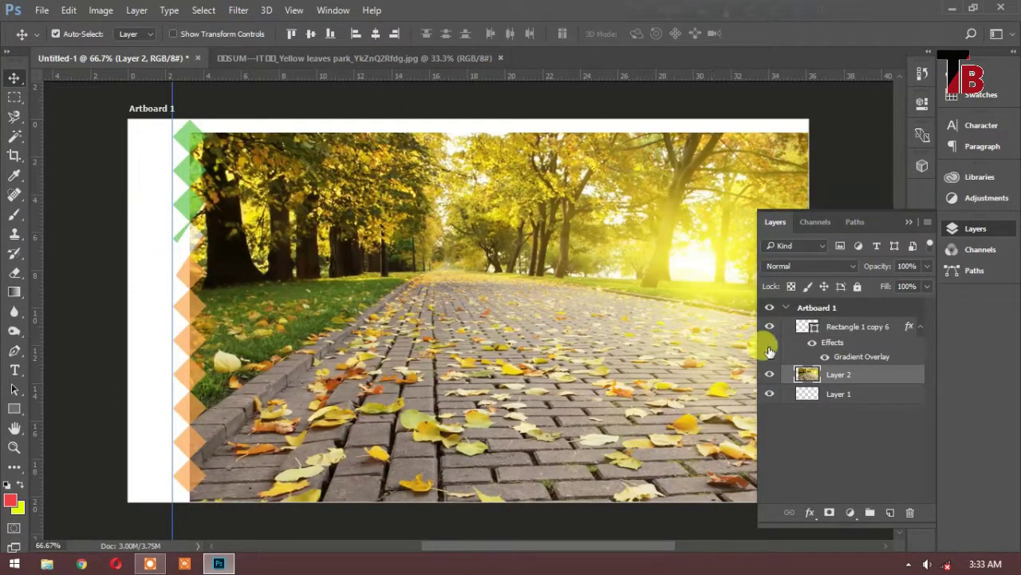
pyautogui.click(919, 74)
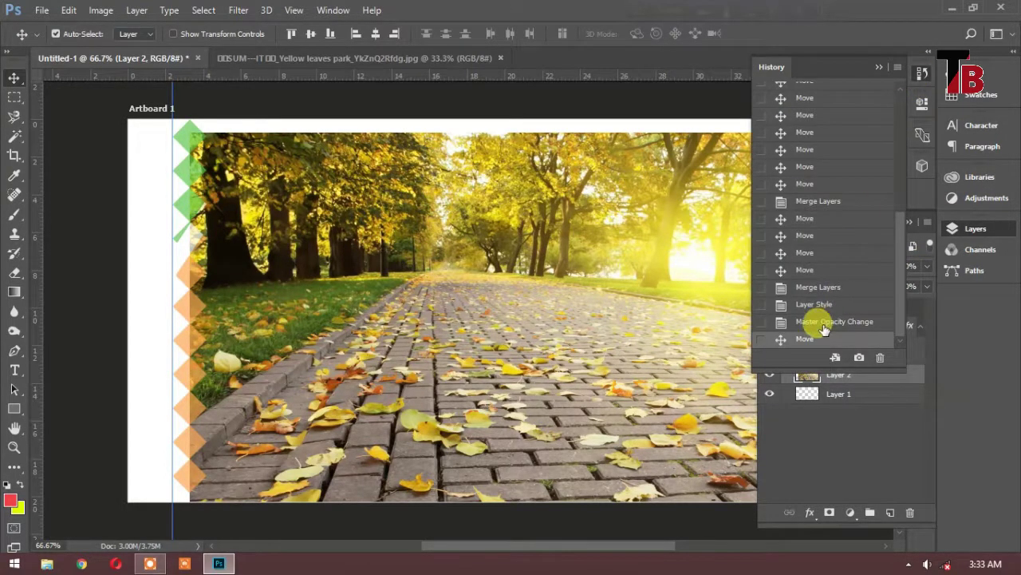
pyautogui.click(814, 321)
pyautogui.click(826, 413)
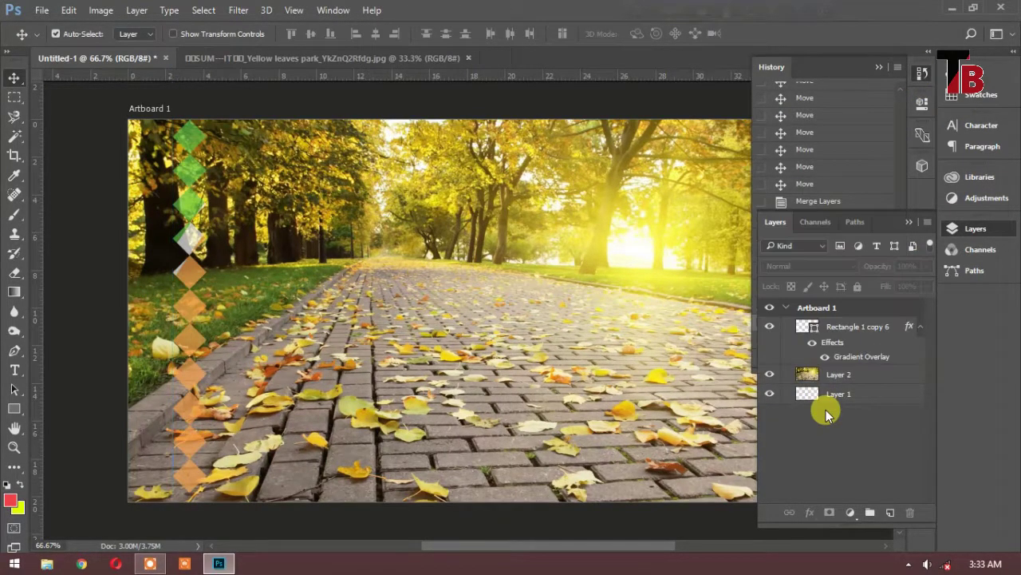
pyautogui.click(859, 328)
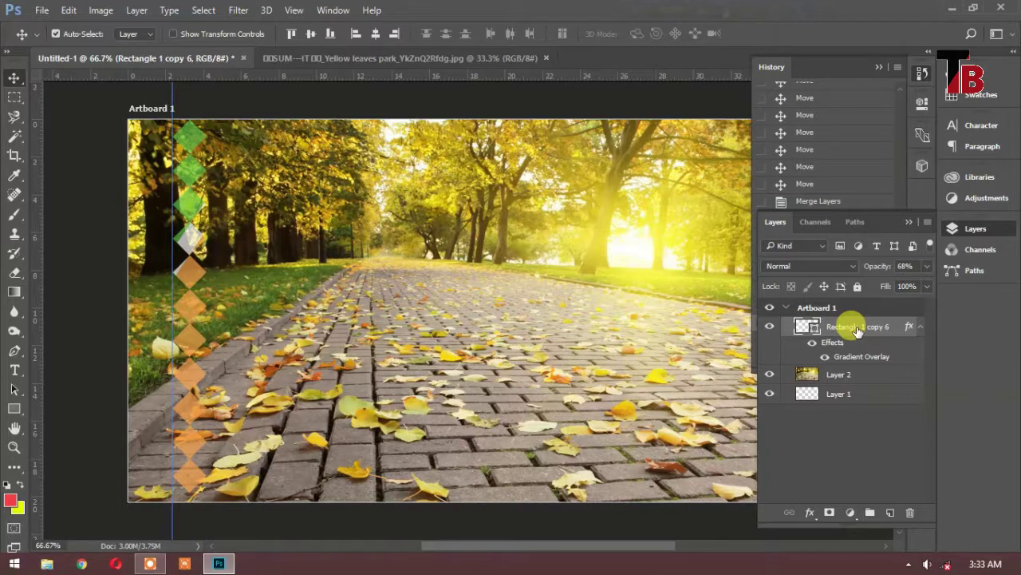
# Scale Rectangle 1 copy 6 to about 59% on the left guide, stretched to the artboard's bottom
pyautogui.hotkey('ctrl', 't')
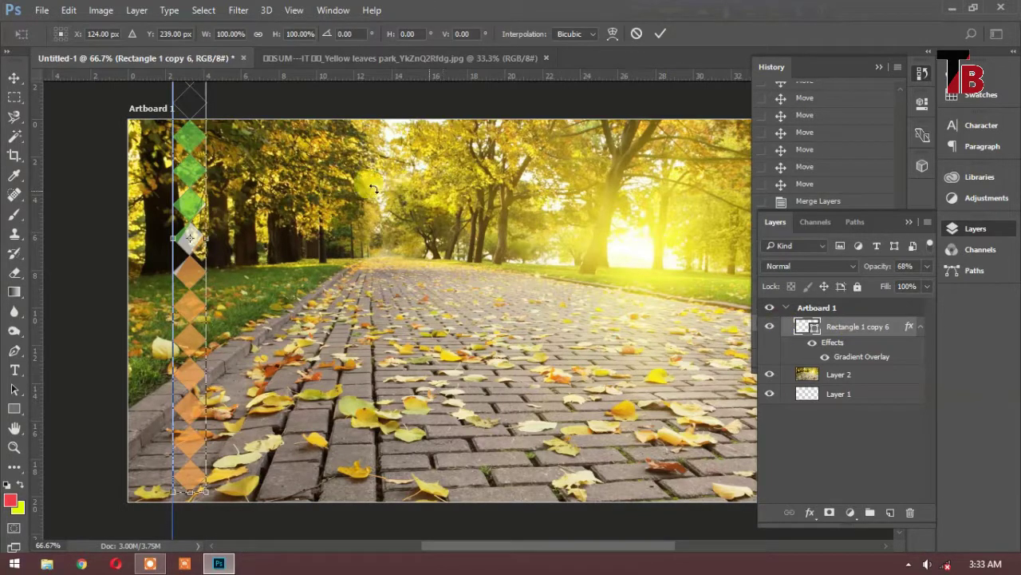
pyautogui.moveTo(188, 156); pyautogui.dragTo(364, 188)
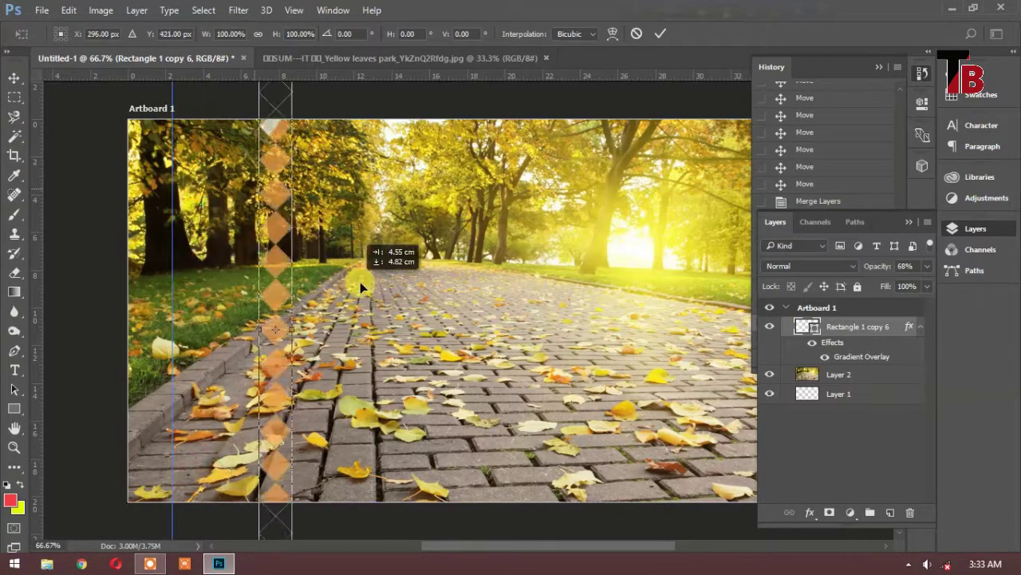
pyautogui.click(378, 120)
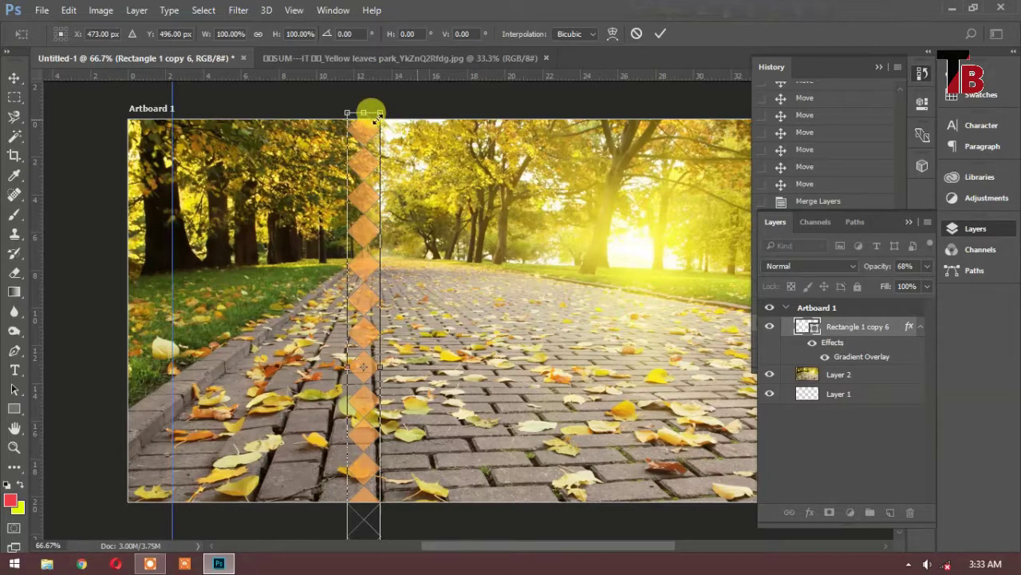
pyautogui.moveTo(378, 118); pyautogui.dragTo(354, 348)
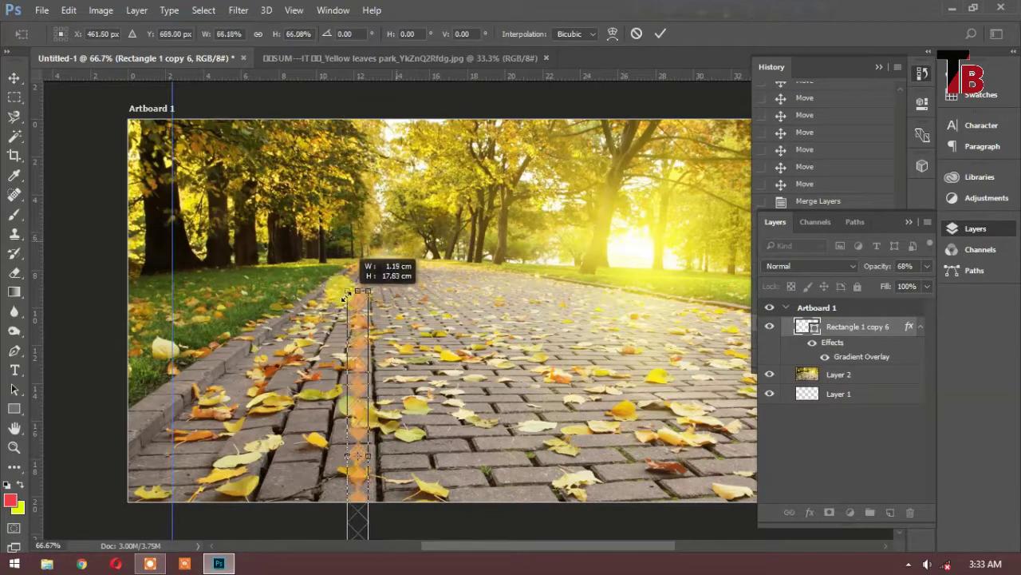
pyautogui.moveTo(360, 361); pyautogui.dragTo(184, 165)
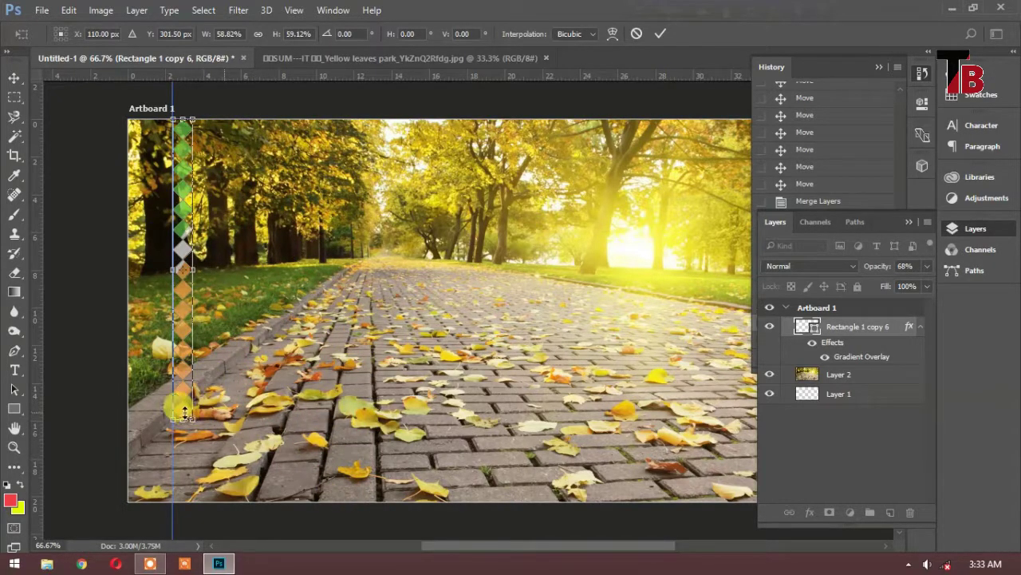
pyautogui.moveTo(183, 415); pyautogui.dragTo(182, 495)
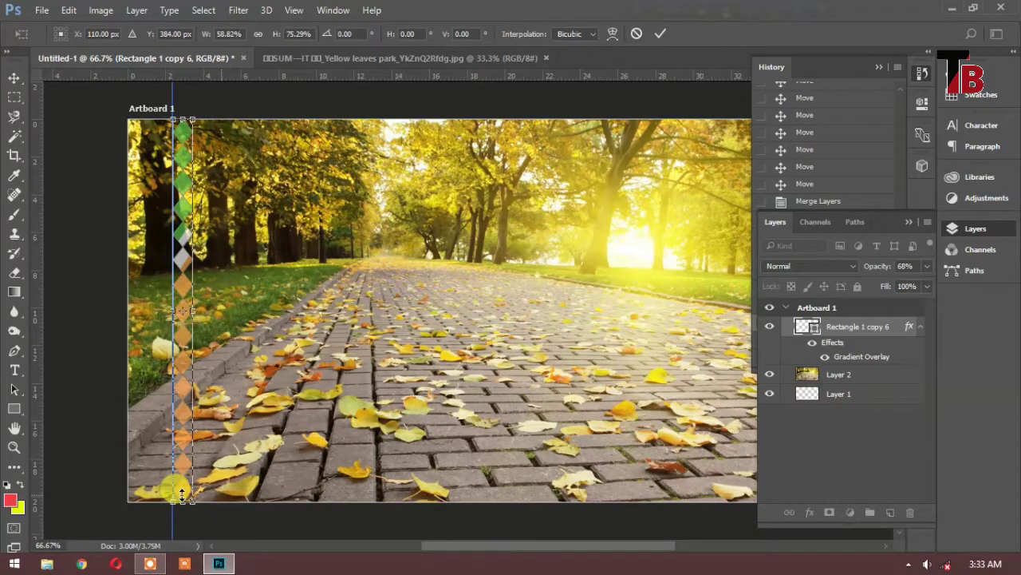
pyautogui.press('Return')
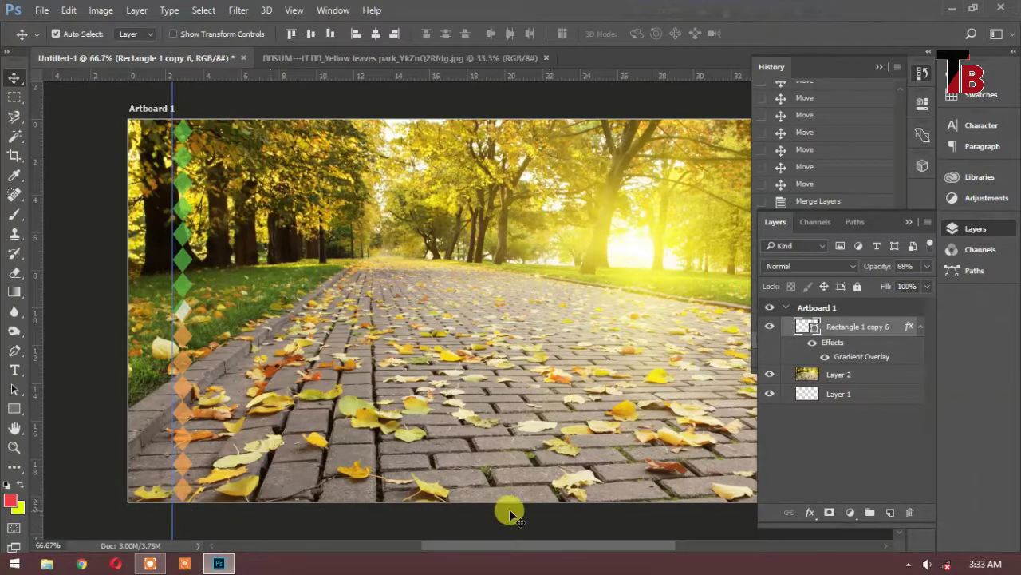
# Uncheck Reverse on the diamond column's Gradient Overlay so it runs orange to white to green
pyautogui.click(810, 512)
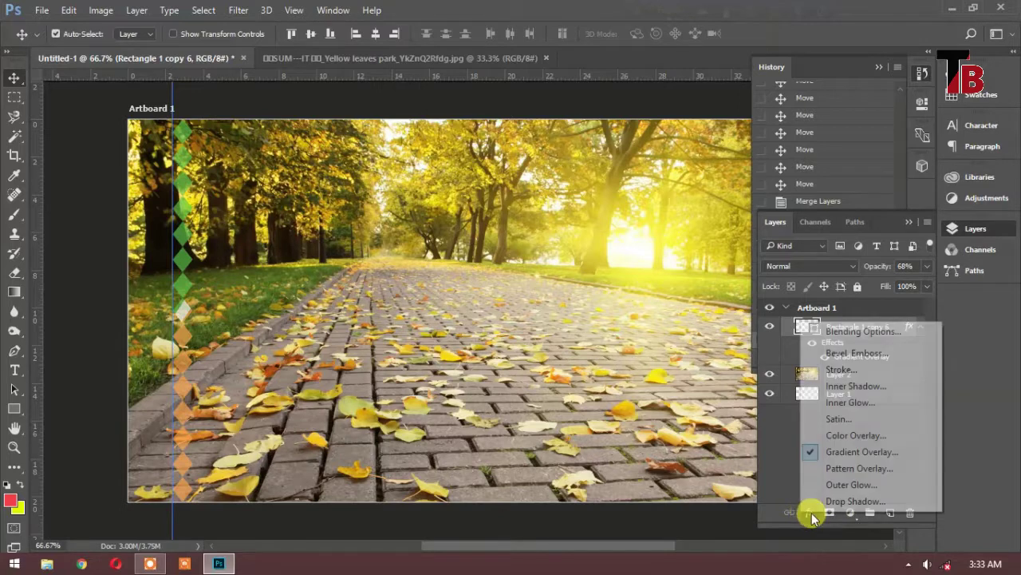
pyautogui.click(845, 454)
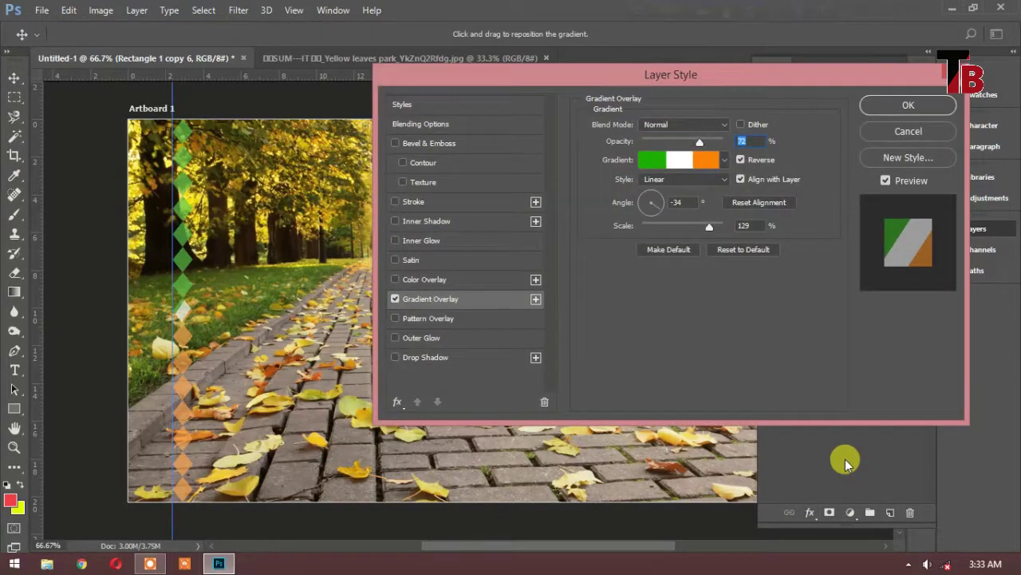
pyautogui.click(740, 159)
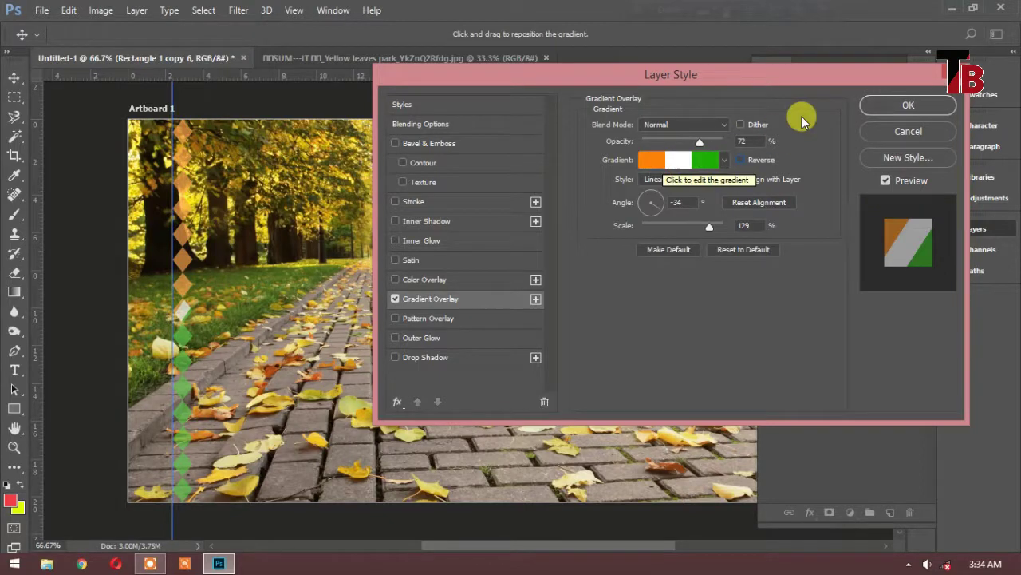
pyautogui.click(892, 110)
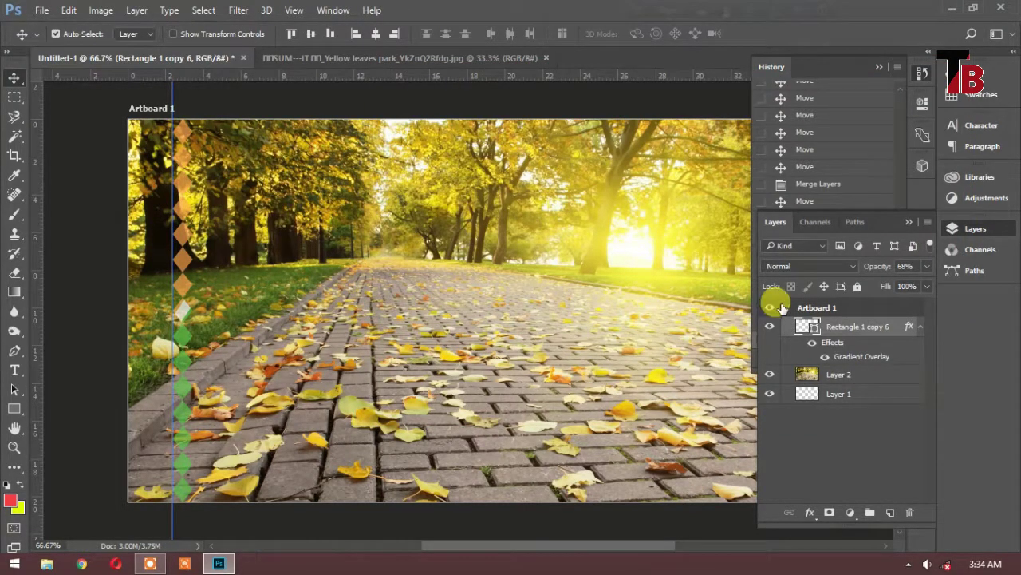
# Set the diamond layer and the Layer 2 park photo to 100% opacity, then select Layer 1
pyautogui.click(931, 267)
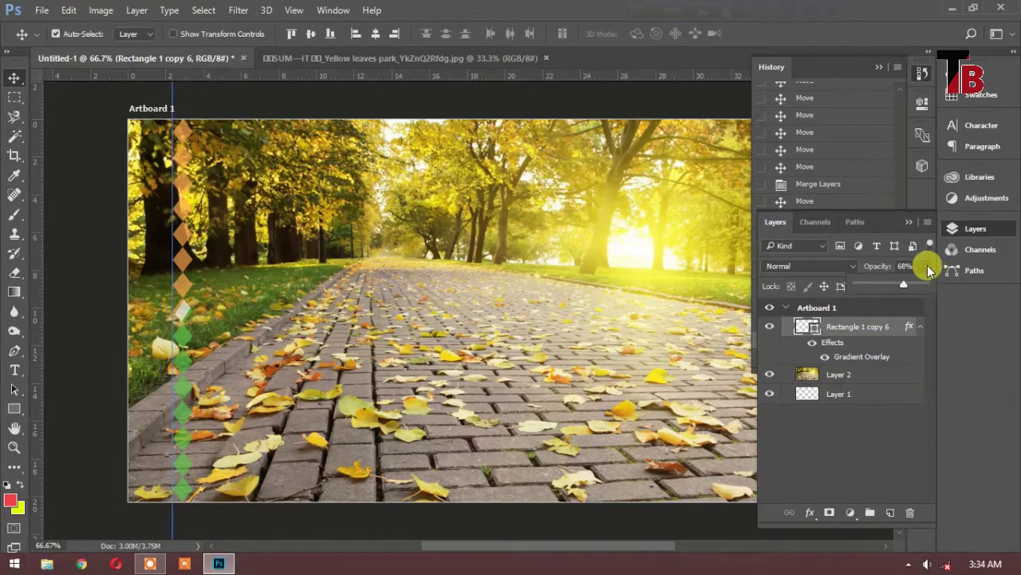
pyautogui.moveTo(904, 285); pyautogui.dragTo(927, 286)
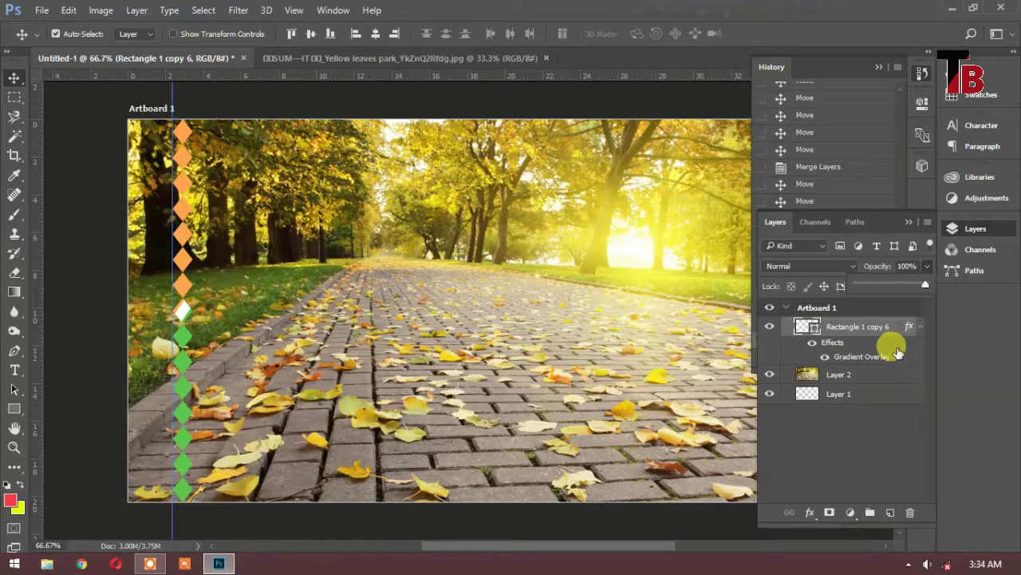
pyautogui.click(871, 374)
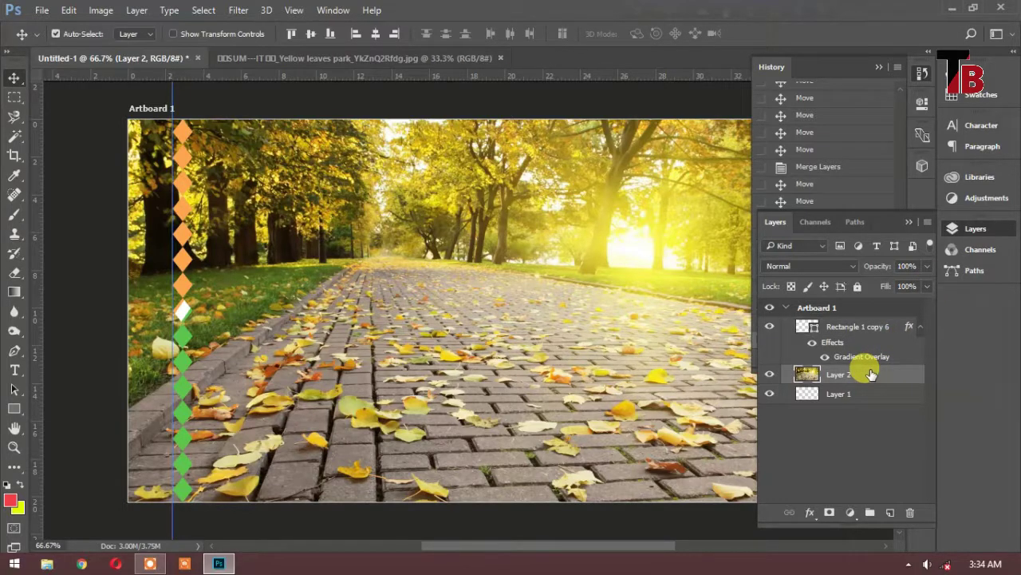
pyautogui.click(933, 263)
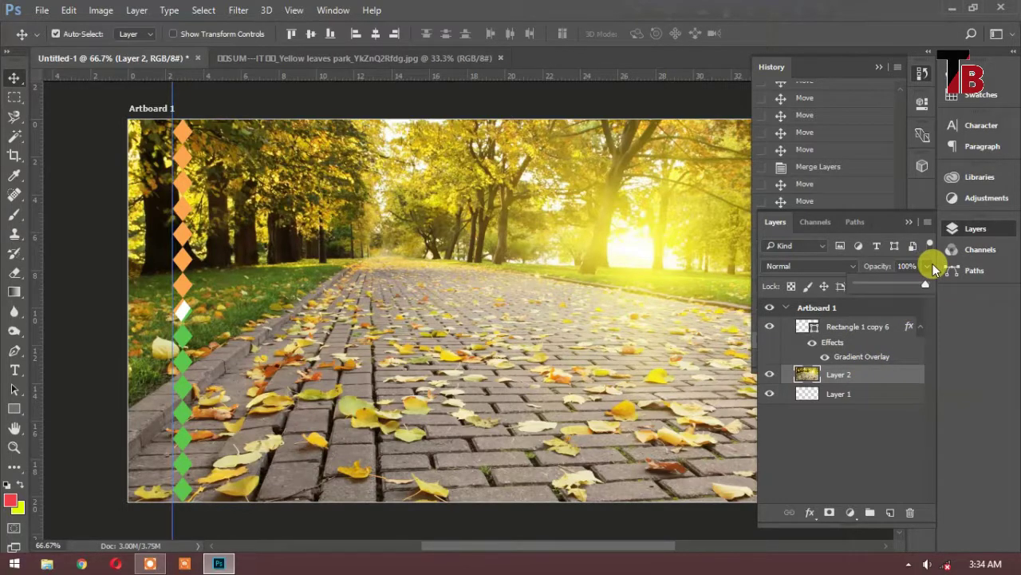
pyautogui.moveTo(922, 283); pyautogui.dragTo(892, 287)
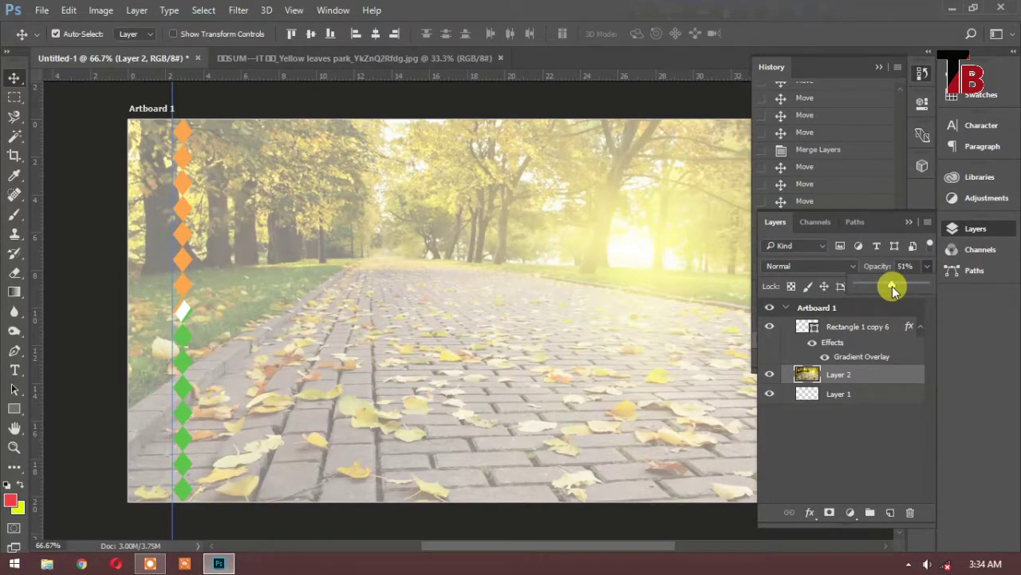
pyautogui.moveTo(892, 287); pyautogui.dragTo(926, 285)
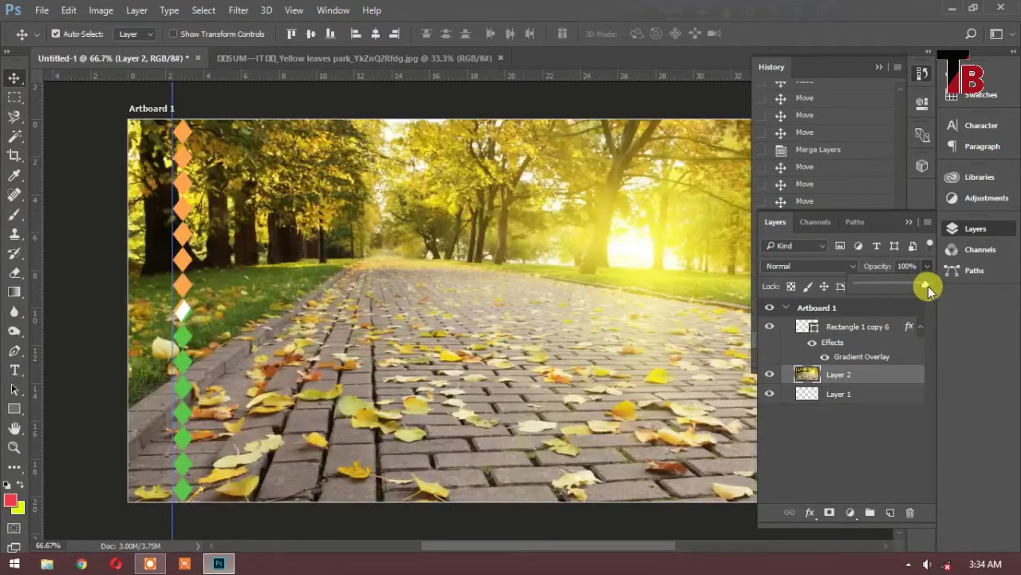
pyautogui.click(845, 395)
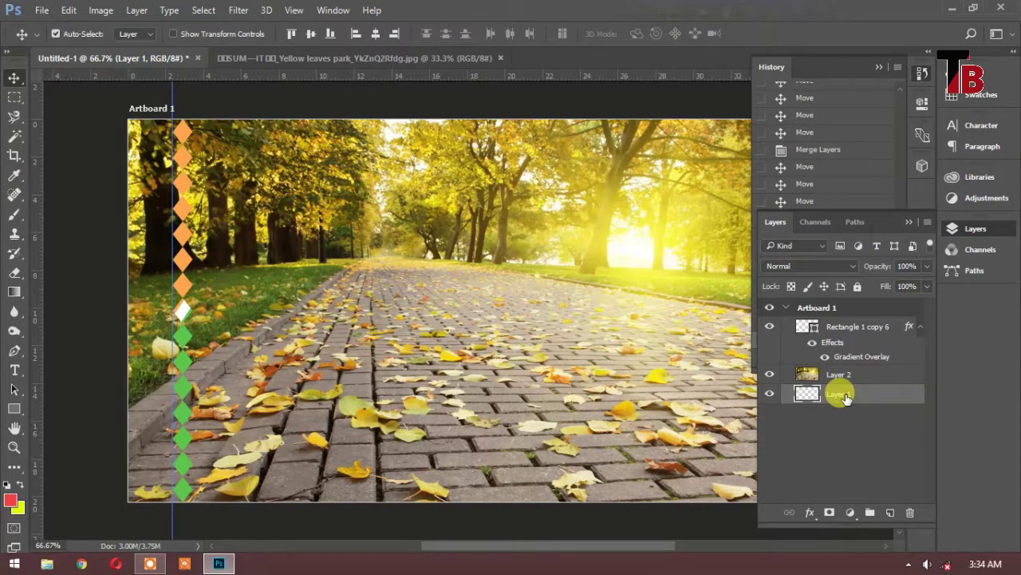
# Fill Layer 1 with near-black 060606 and move it above the park photo
pyautogui.click(11, 501)
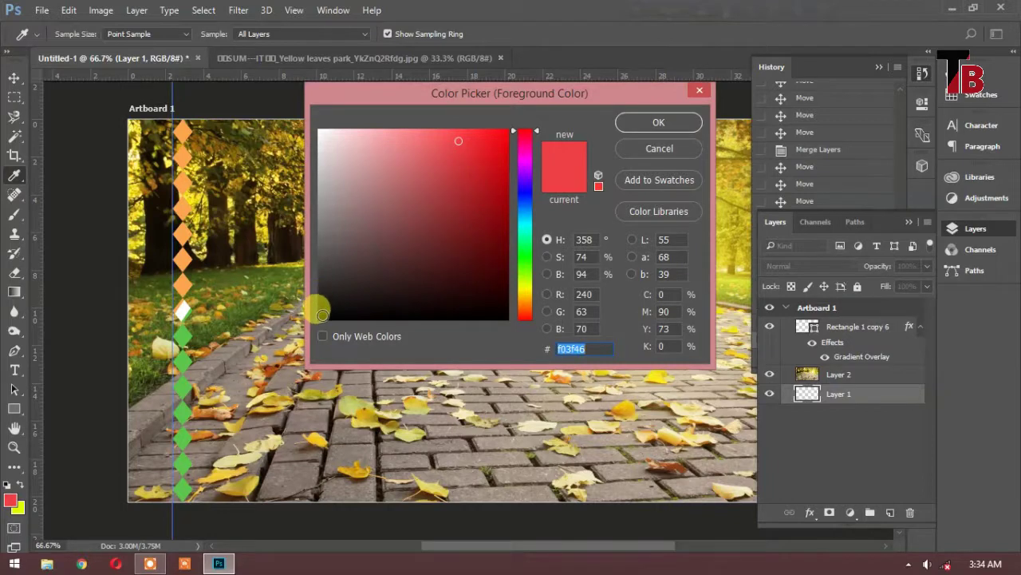
pyautogui.click(321, 314)
pyautogui.click(661, 120)
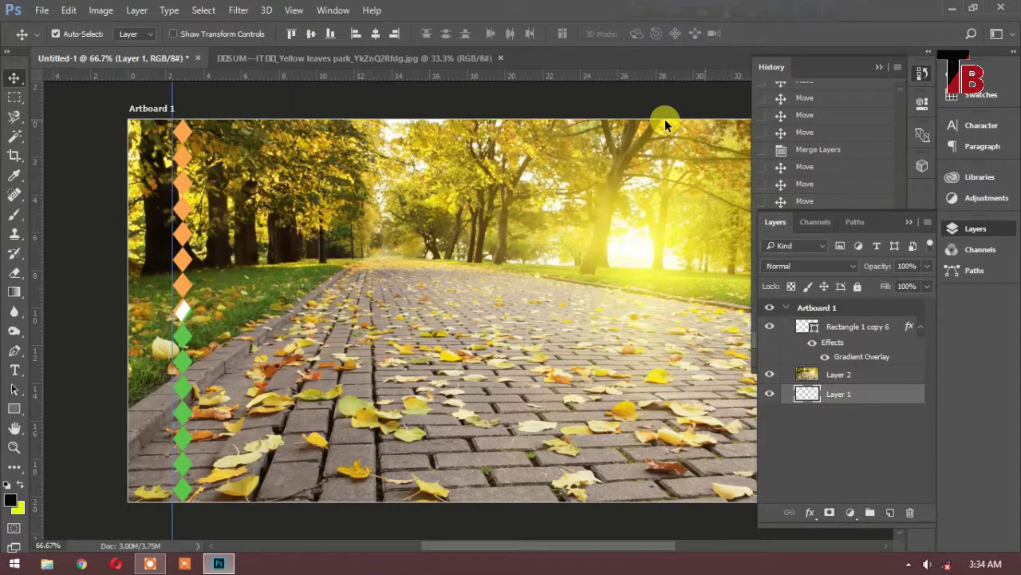
pyautogui.hotkey('alt', 'BackSpace')
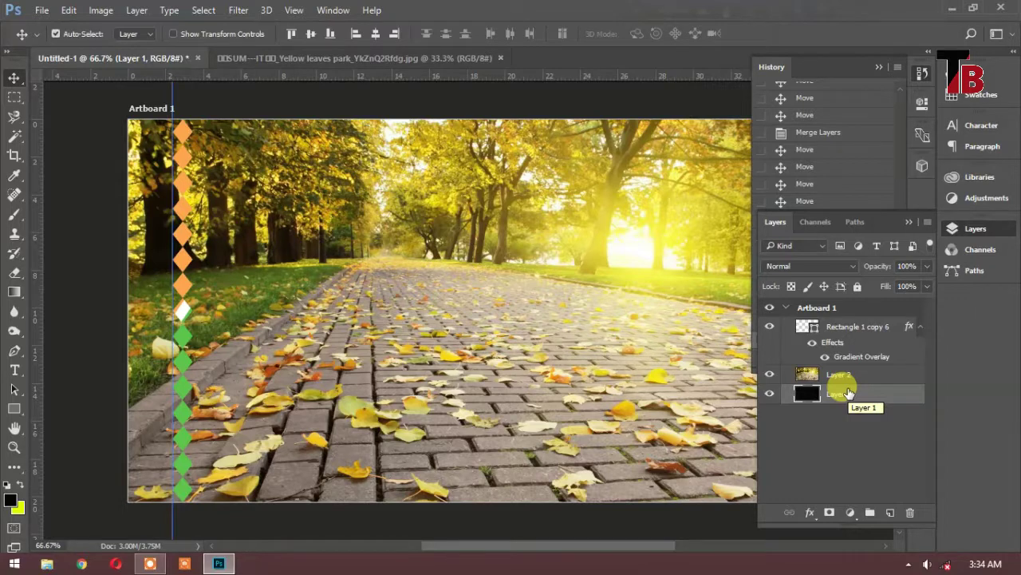
pyautogui.moveTo(849, 392); pyautogui.dragTo(849, 370)
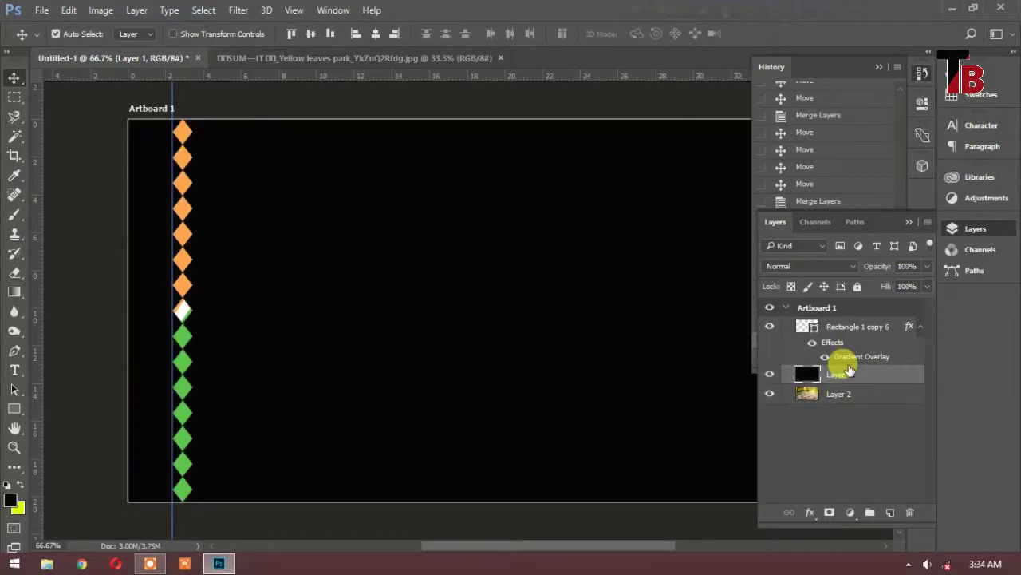
# Lower the black Layer 1 to about 59% opacity to darken the park photo
pyautogui.click(928, 267)
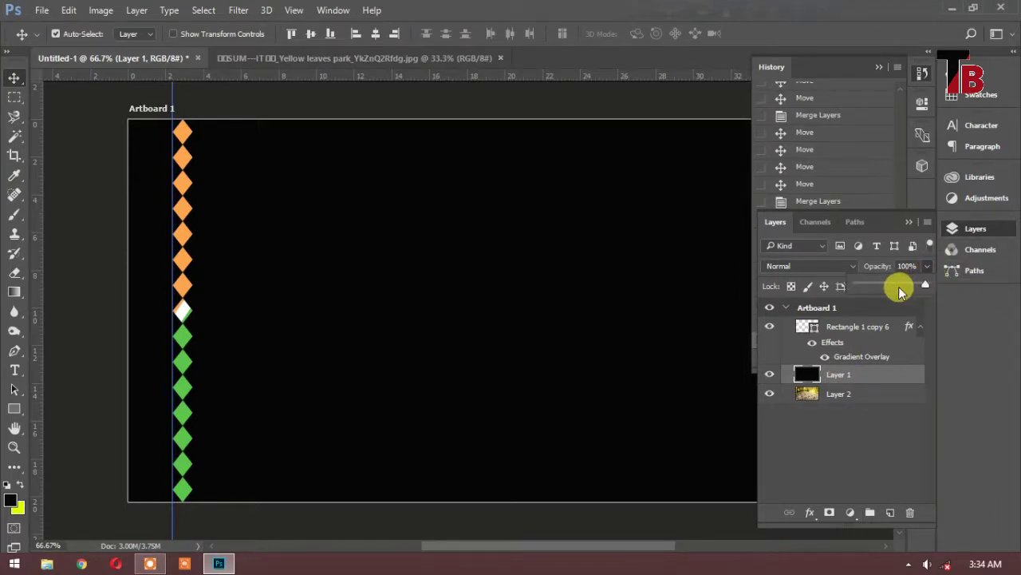
pyautogui.moveTo(926, 288)
pyautogui.mouseDown()
pyautogui.moveTo(876, 287)
pyautogui.moveTo(897, 287)
pyautogui.mouseUp()
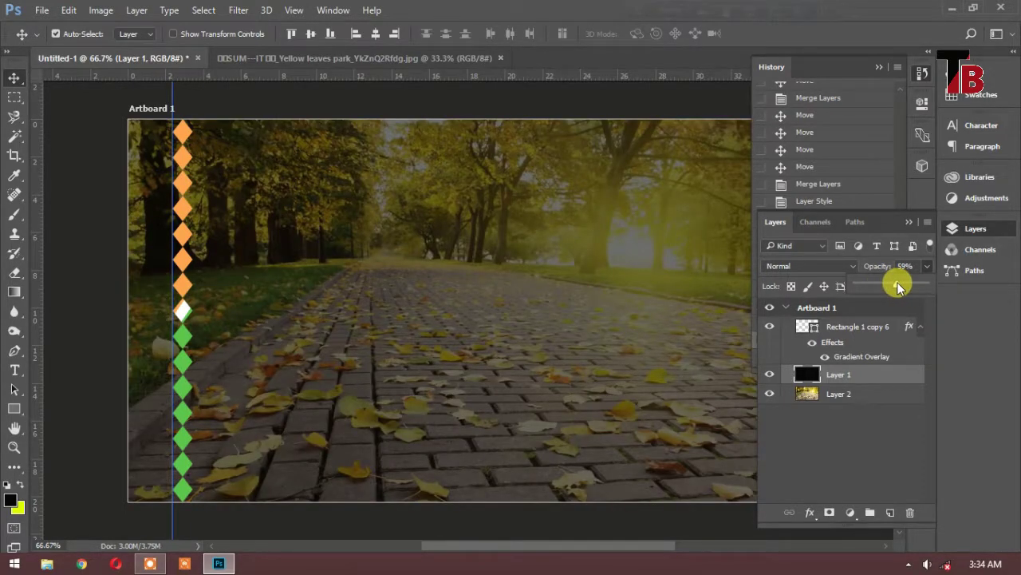
pyautogui.click(851, 465)
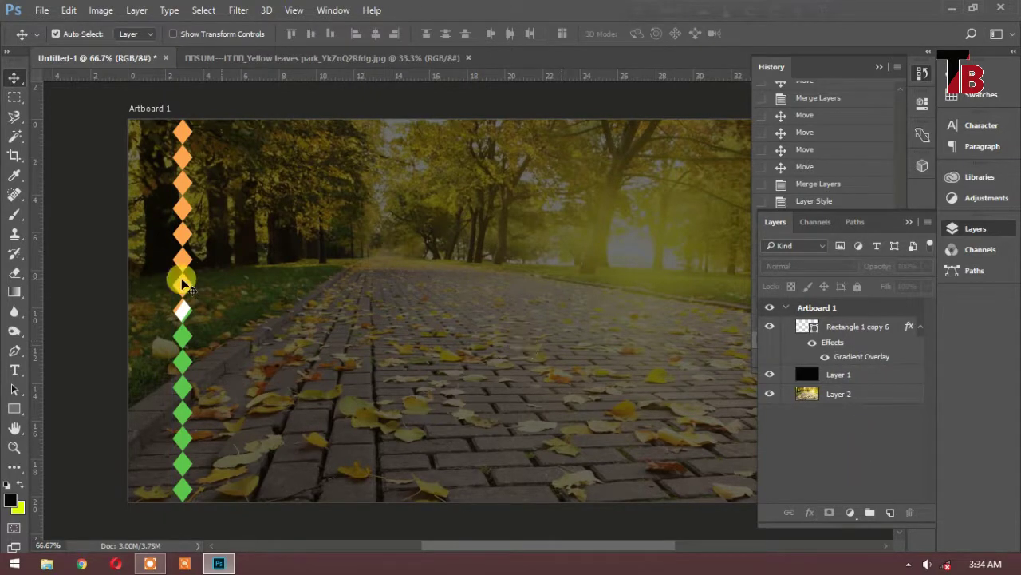
# Create a 'HEY YOU' text layer and drag it to the artboard's centre
pyautogui.click(14, 370)
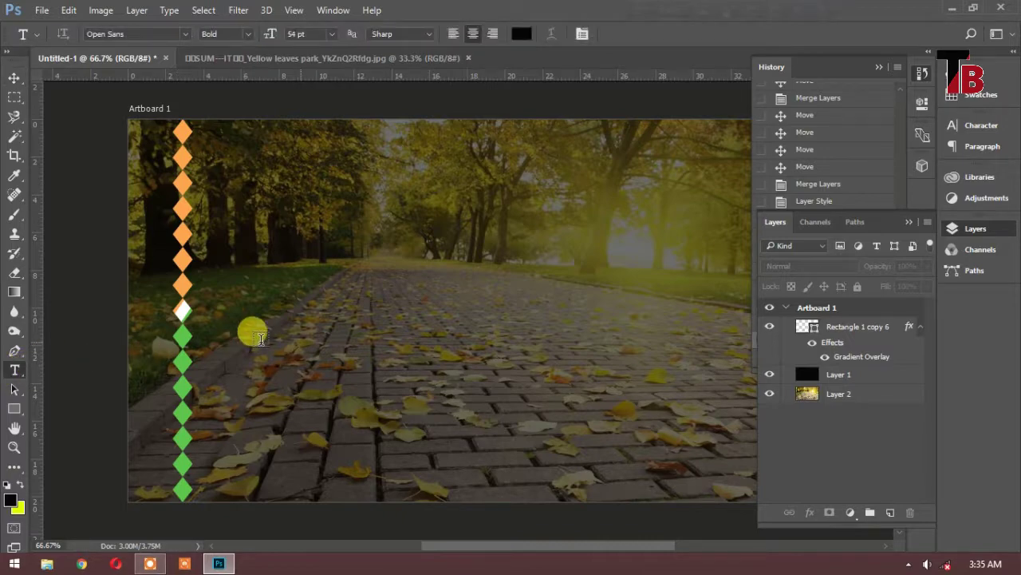
pyautogui.click(261, 339)
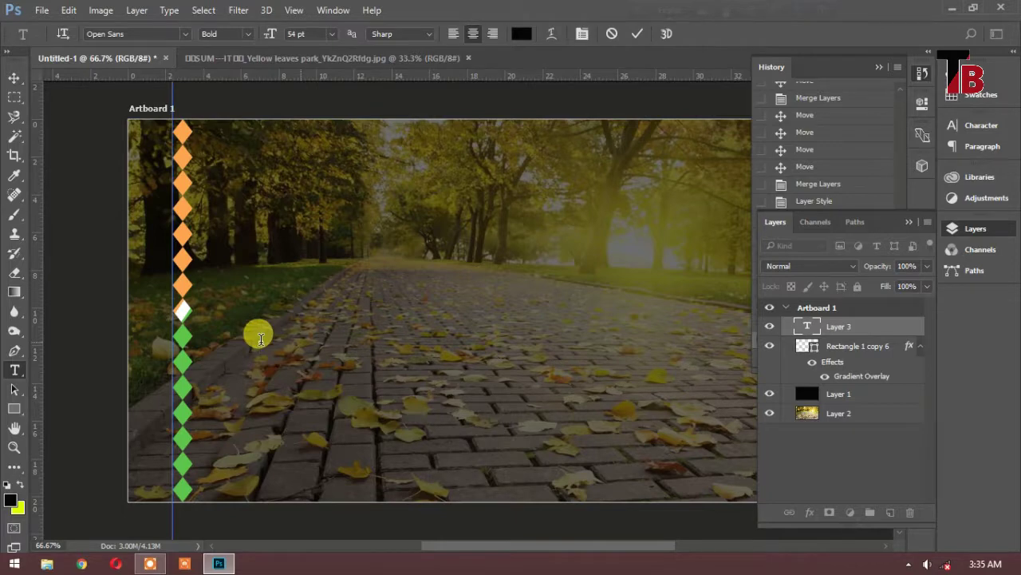
pyautogui.write('TEXT')
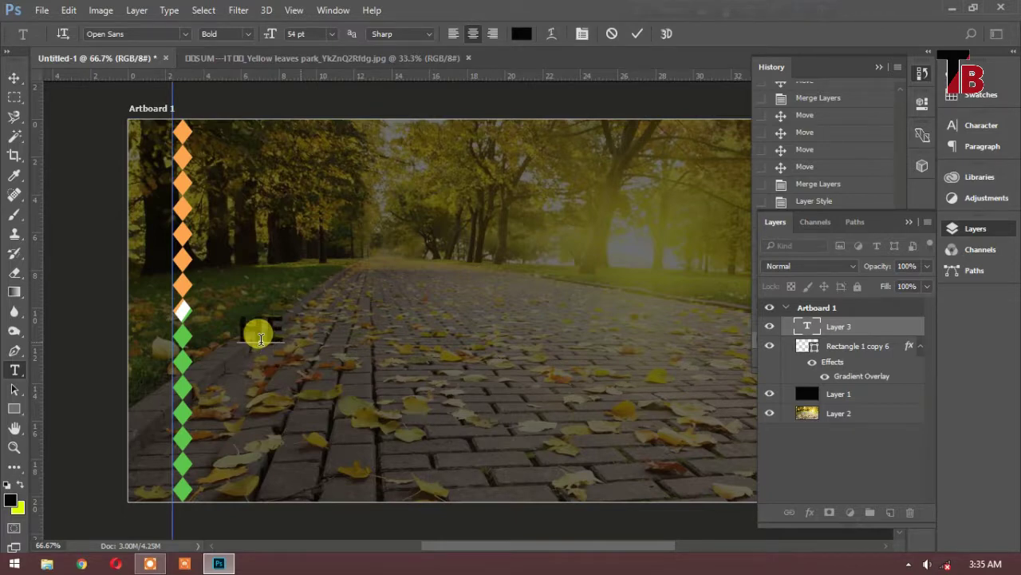
pyautogui.write(' YOU')
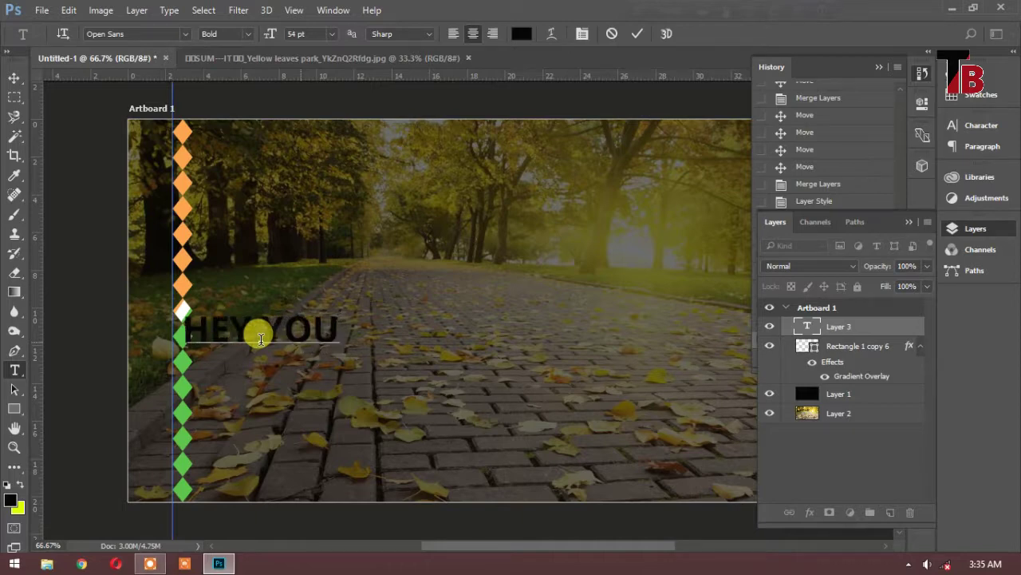
pyautogui.click(14, 78)
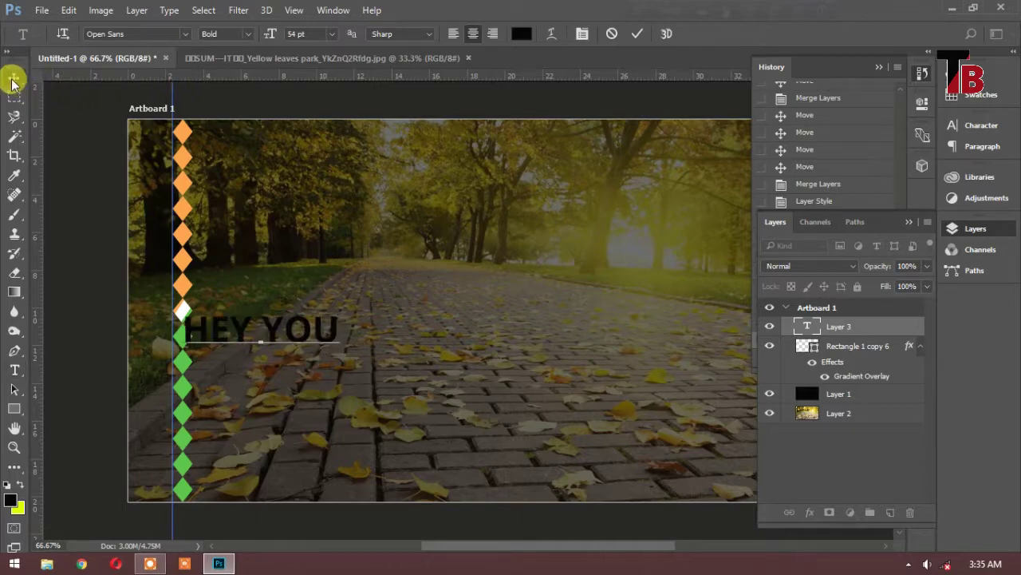
pyautogui.moveTo(281, 322); pyautogui.dragTo(462, 283)
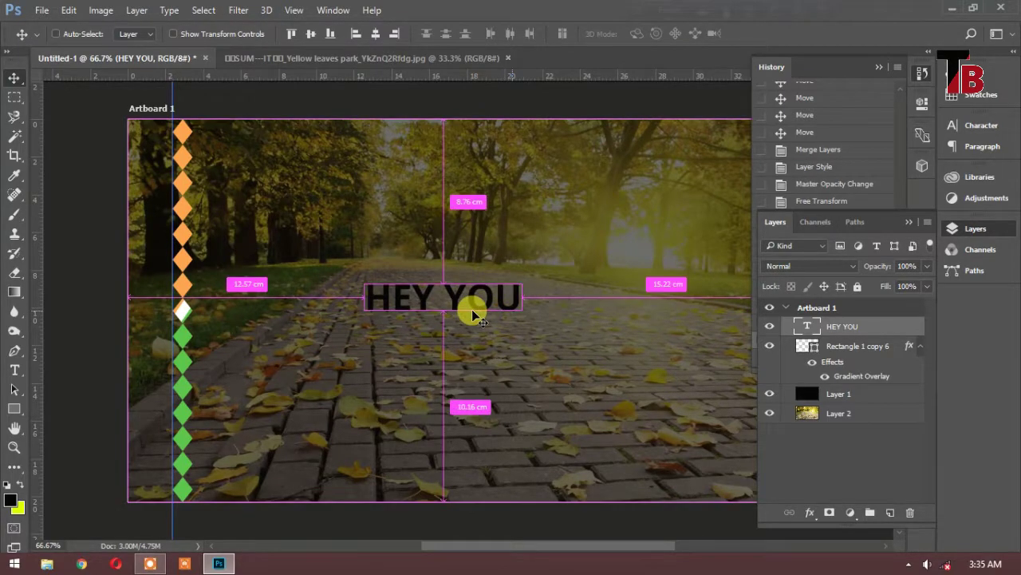
pyautogui.hotkey('ctrl', 't')
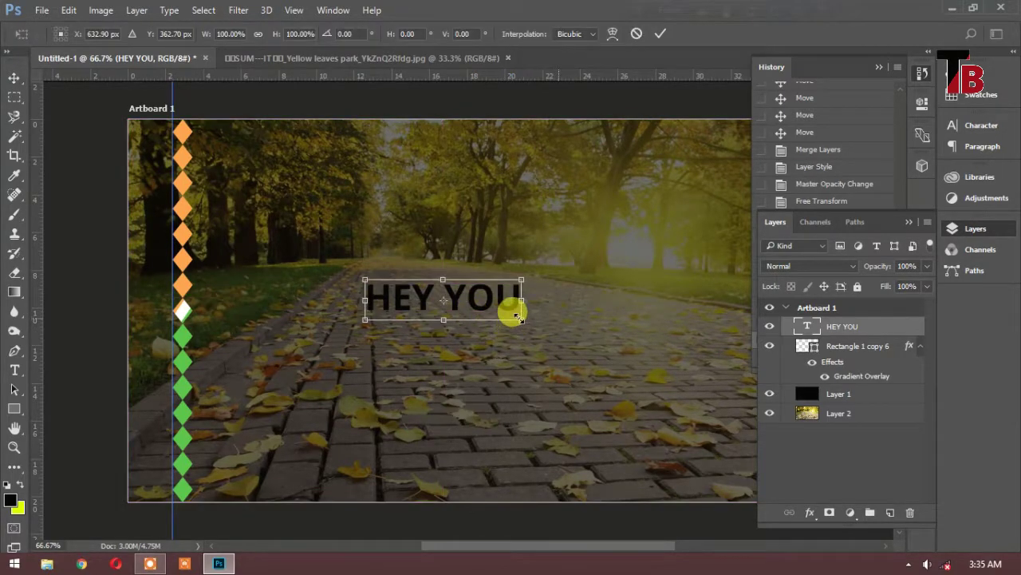
# Resize the HEY YOU text to 48 pt, then step it up to 76 pt
pyautogui.press('Return')
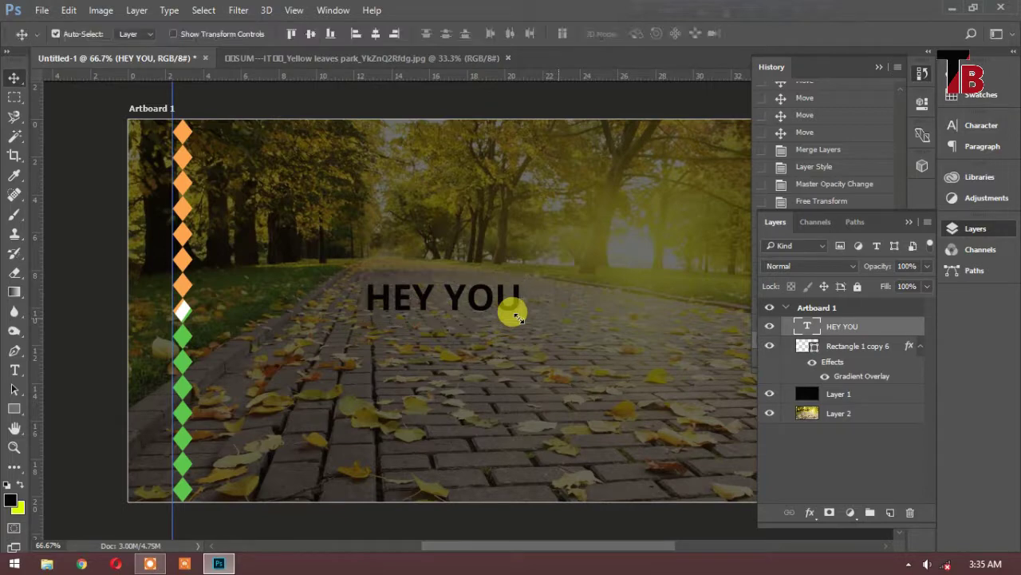
pyautogui.click(15, 370)
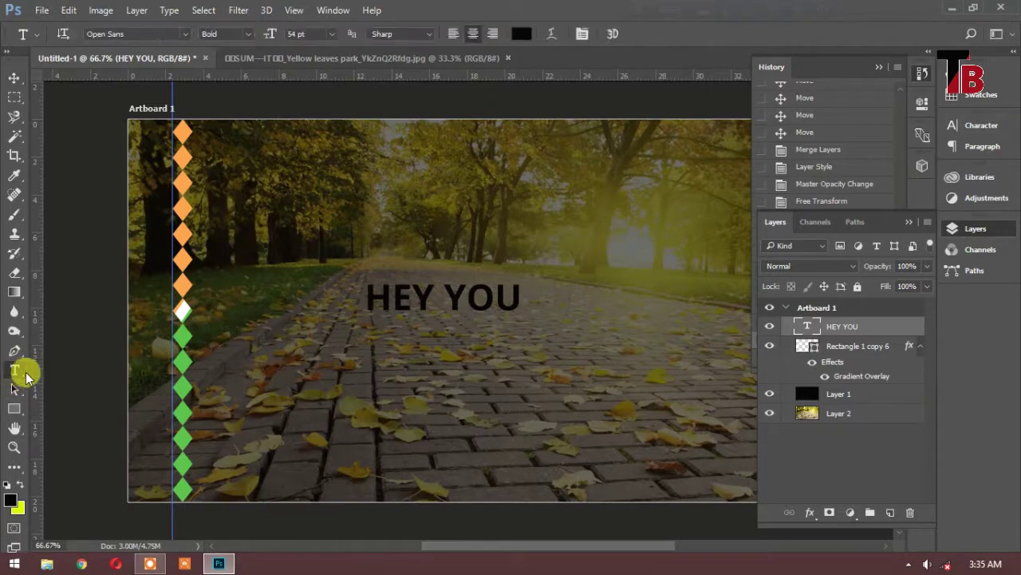
pyautogui.click(403, 278)
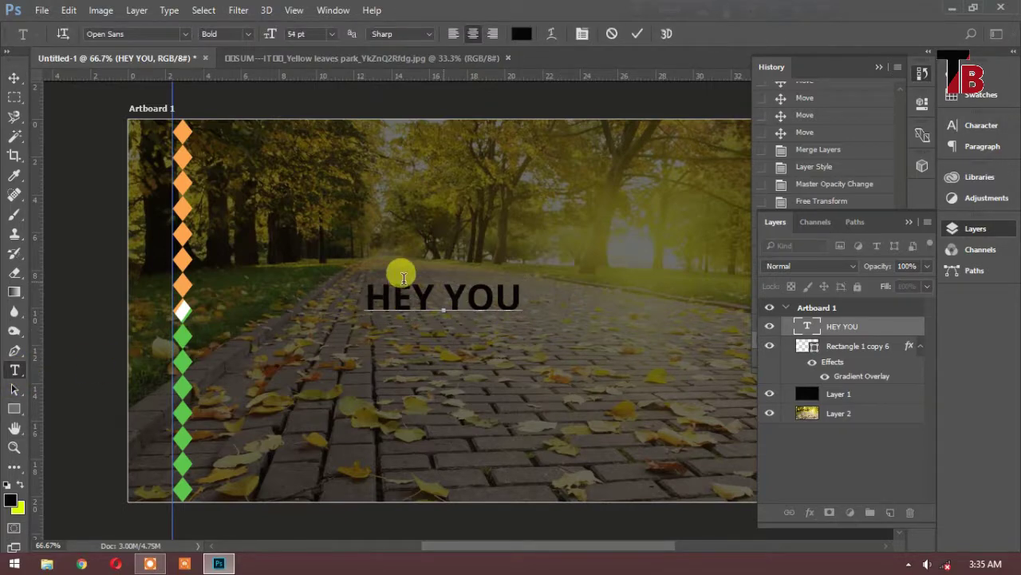
pyautogui.tripleClick(403, 278)
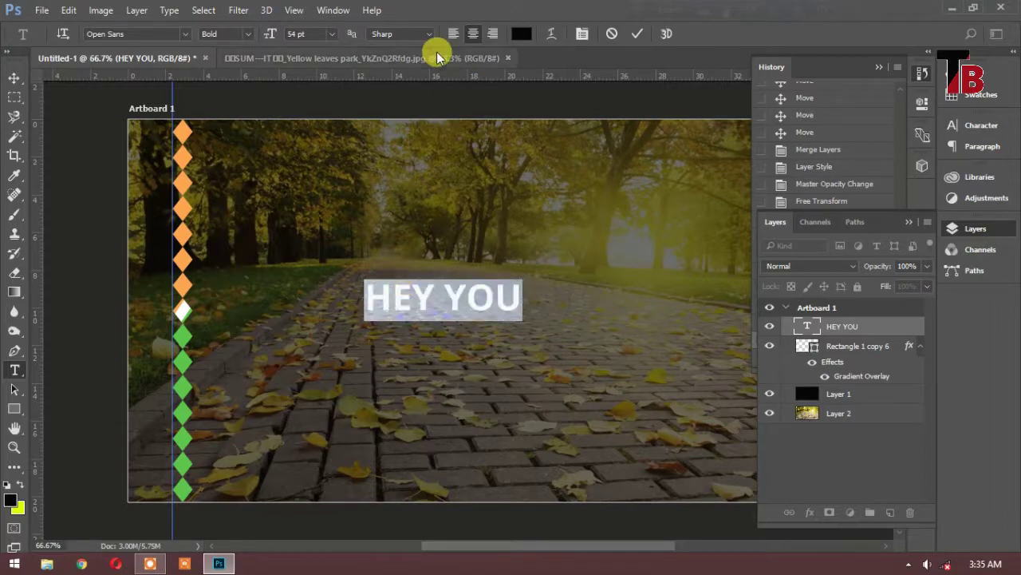
pyautogui.click(332, 35)
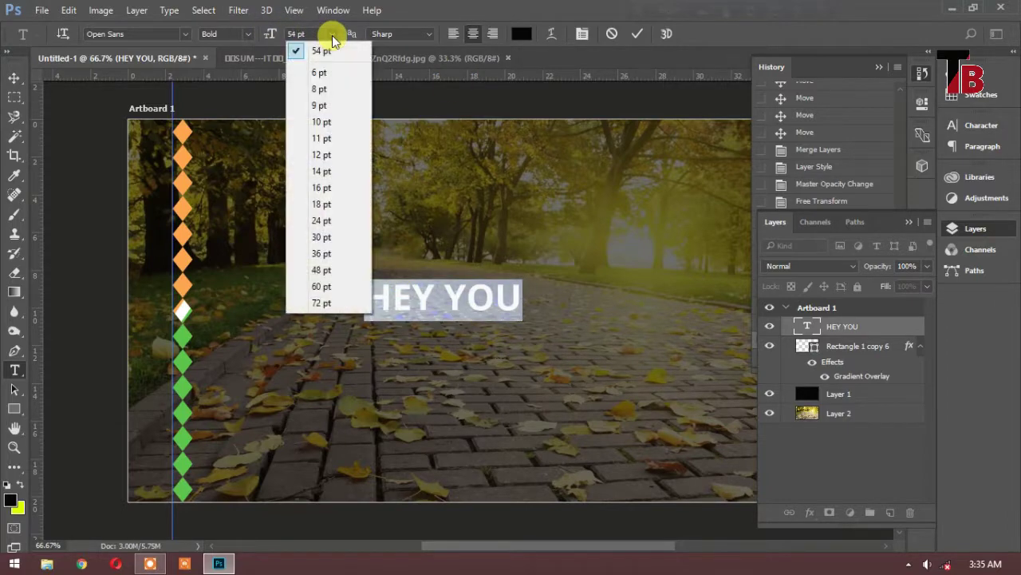
pyautogui.click(345, 273)
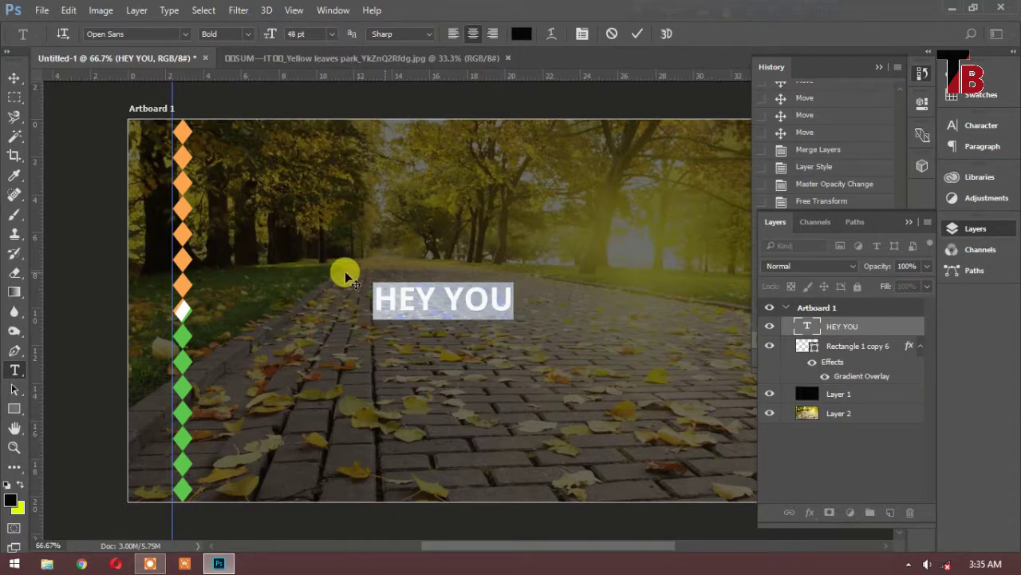
pyautogui.press('Up')
pyautogui.press('Up')
pyautogui.press('Up')
pyautogui.press('Up')
pyautogui.press('Up')
pyautogui.press('Up')
pyautogui.press('Up')
pyautogui.press('Up')
pyautogui.press('Up')
pyautogui.press('Up')
pyautogui.press('Up')
pyautogui.press('Up')
pyautogui.press('Up')
pyautogui.press('Up')
pyautogui.hotkey('ctrl', 'shift', '.')
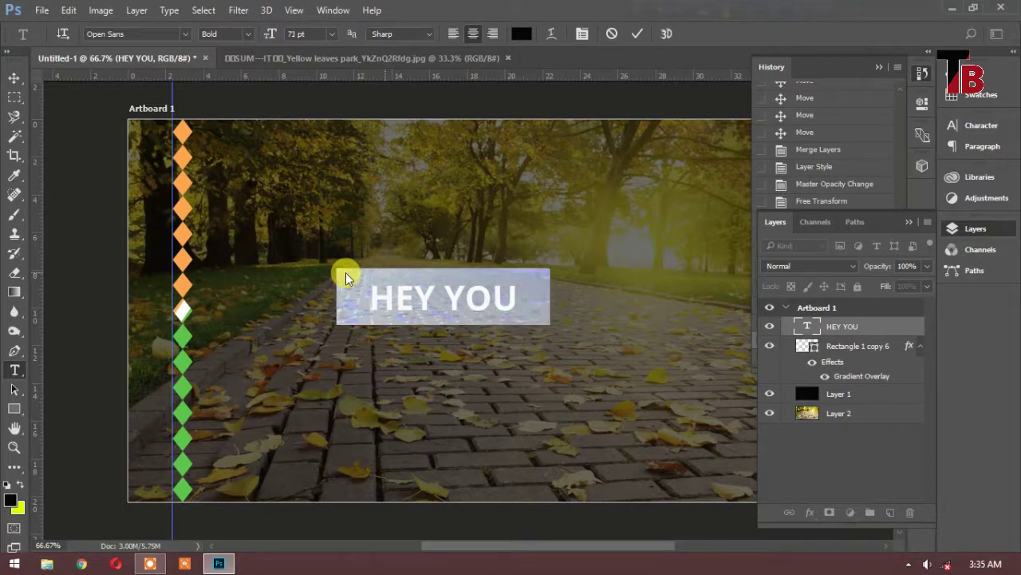
pyautogui.hotkey('ctrl', 'shift', '.')
pyautogui.hotkey('ctrl', 'shift', '.')
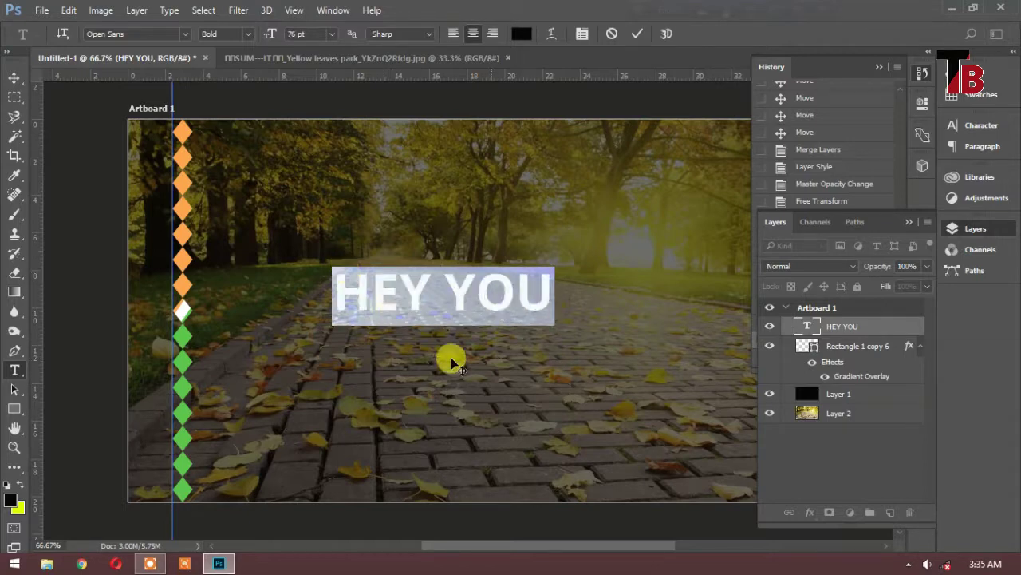
pyautogui.click(433, 291)
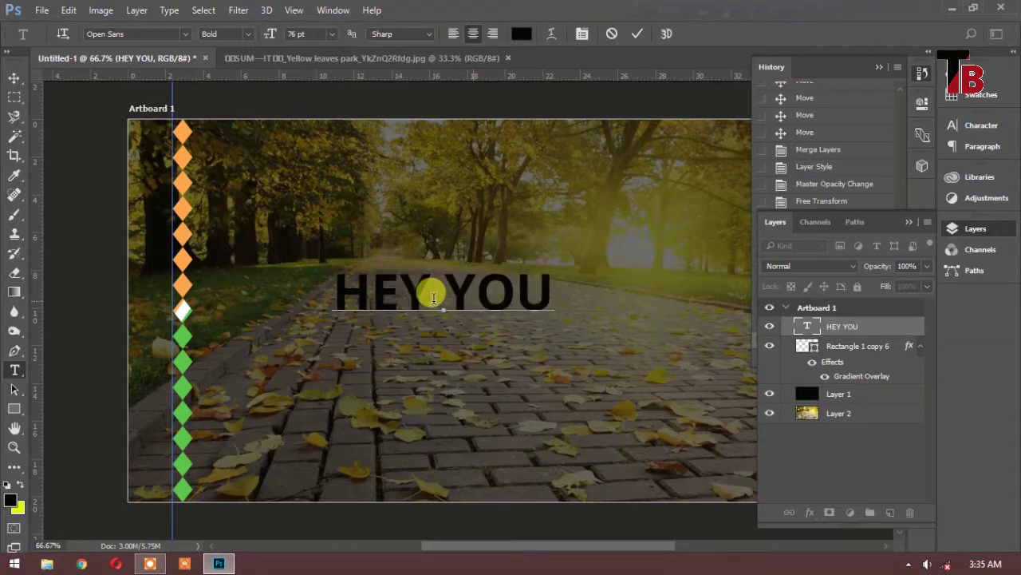
pyautogui.click(16, 76)
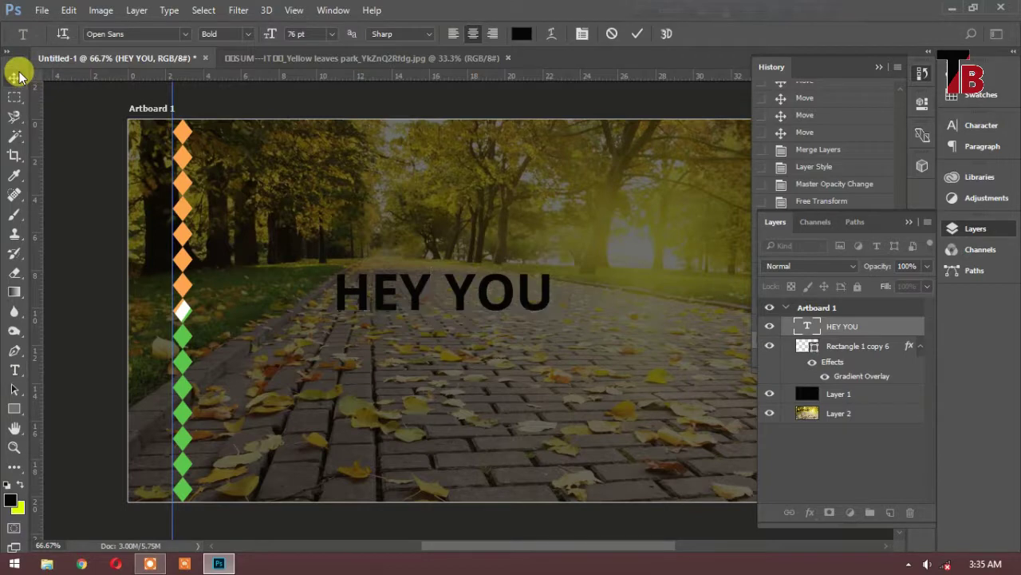
# Align HEY YOU to the artboard's horizontal and vertical centres, then clear the selection
pyautogui.hotkey('ctrl', 'a')
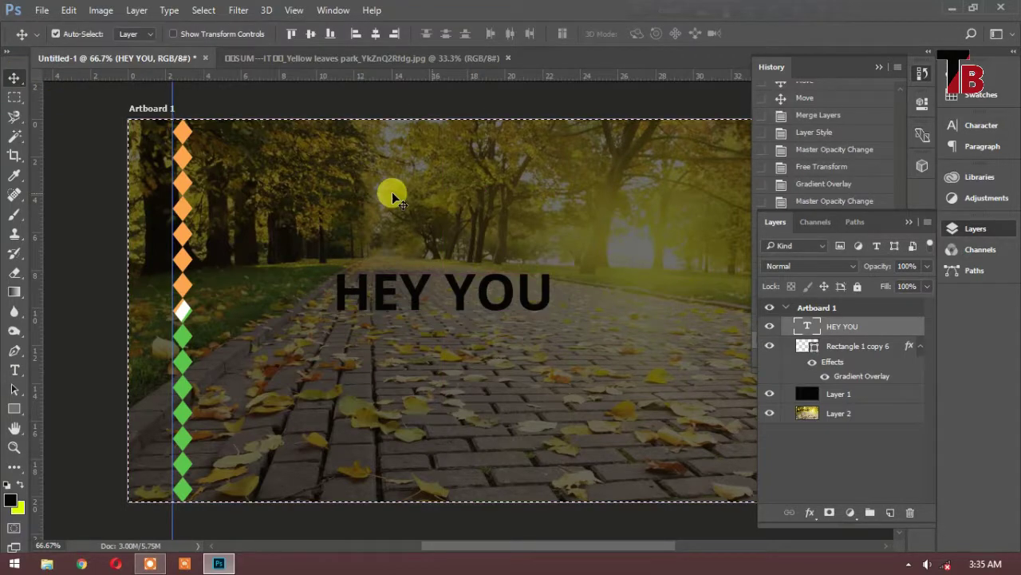
pyautogui.moveTo(392, 191); pyautogui.dragTo(380, 150)
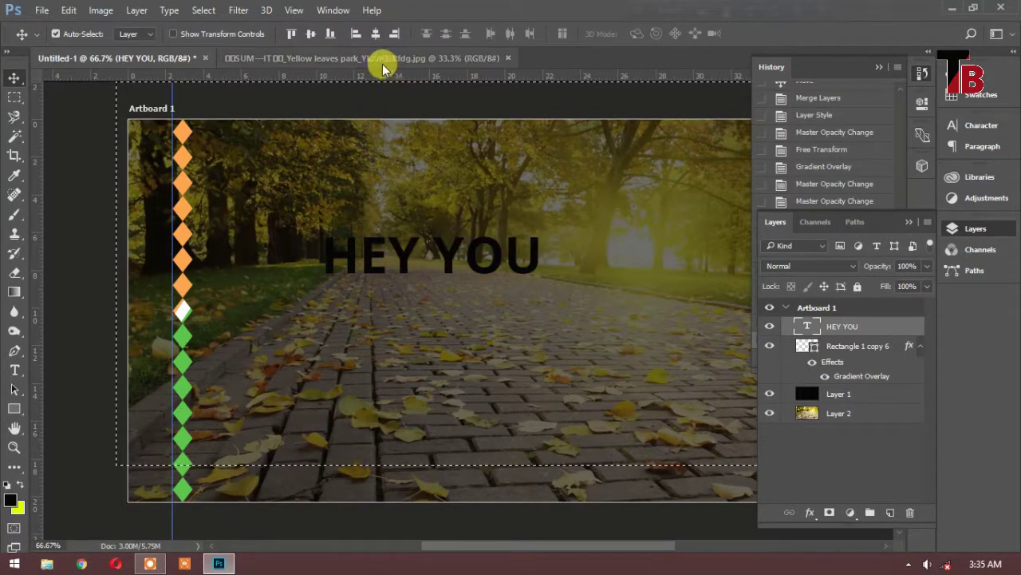
pyautogui.hotkey('ctrl', 'z')
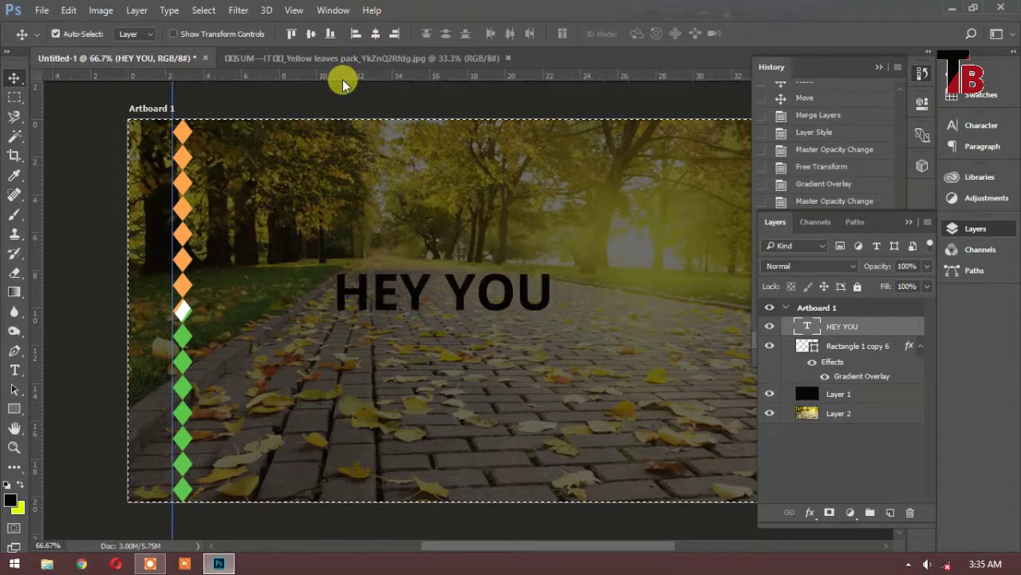
pyautogui.click(376, 35)
pyautogui.click(312, 35)
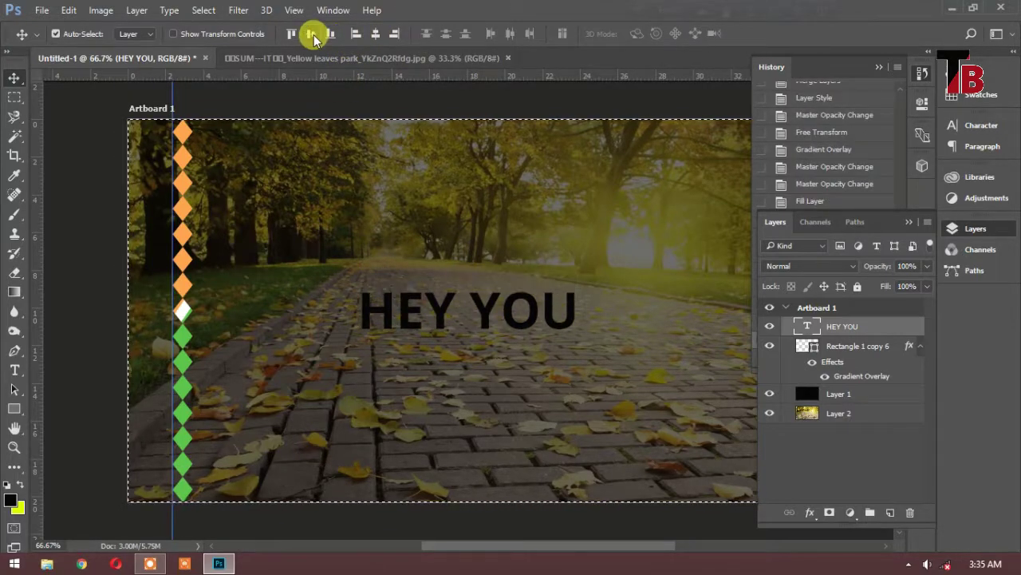
pyautogui.click(357, 136)
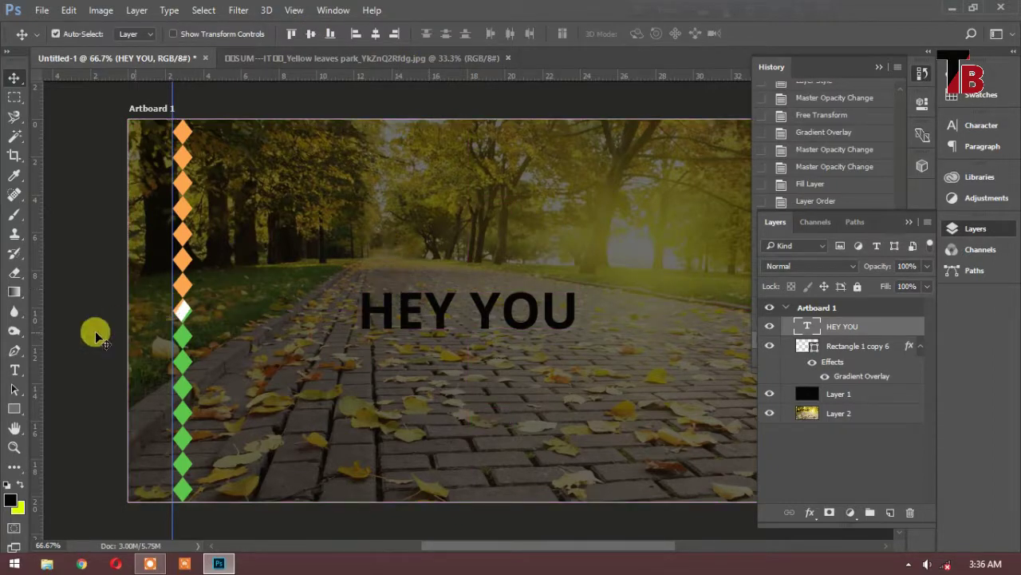
pyautogui.click(15, 370)
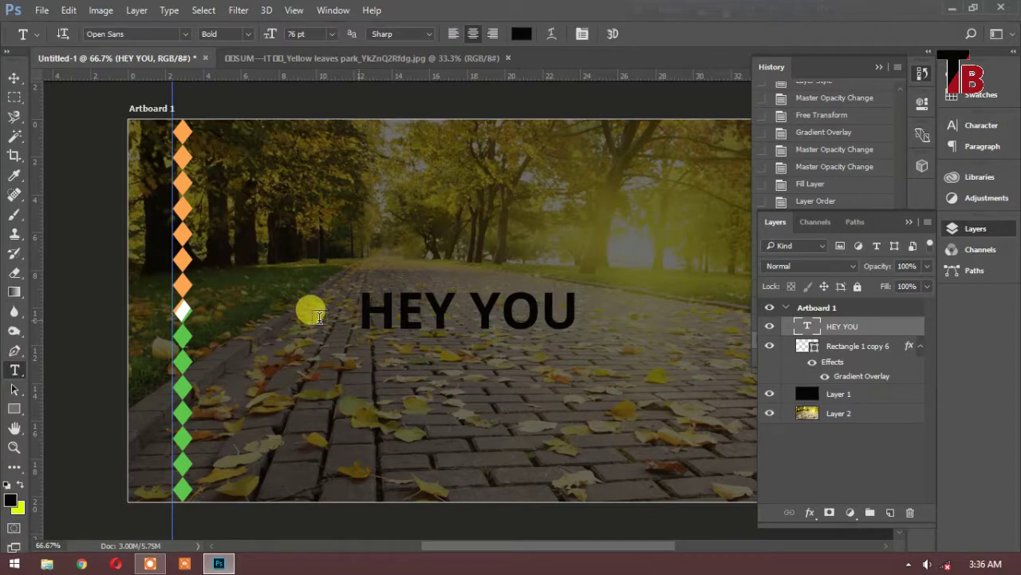
pyautogui.click(14, 78)
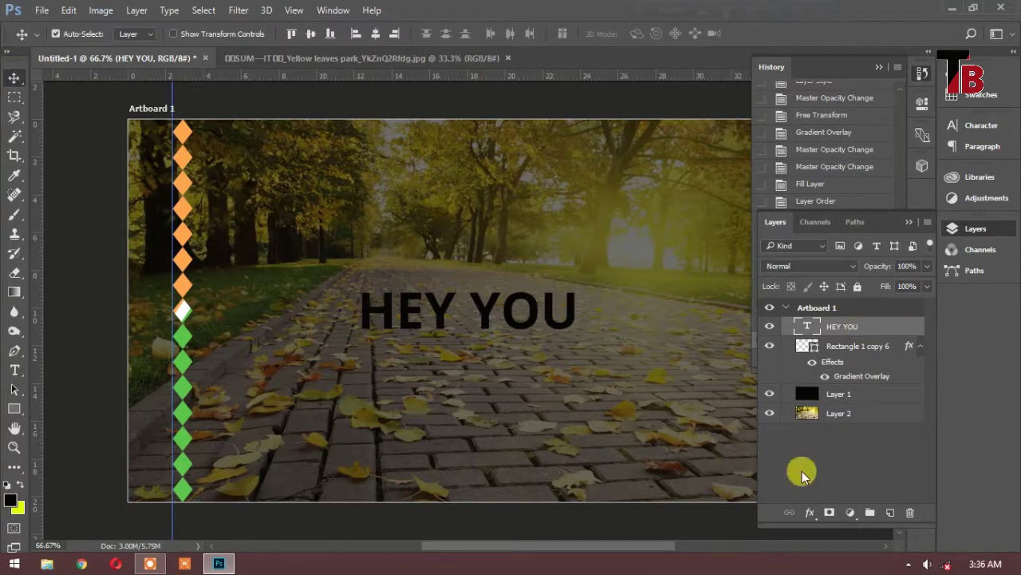
# Apply the orange-white-green Gradient Overlay effect to the HEY YOU layer
pyautogui.click(810, 512)
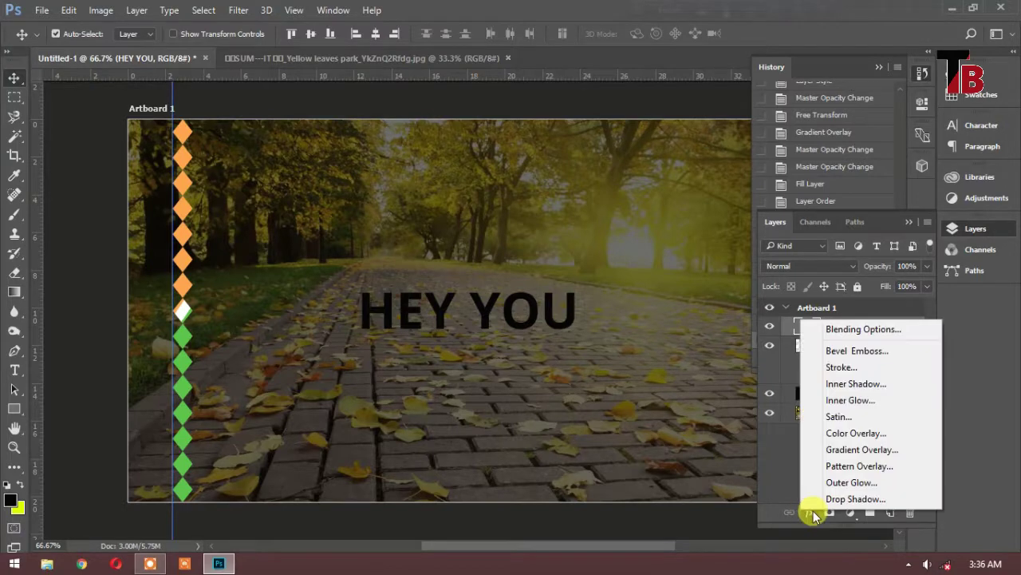
pyautogui.click(857, 451)
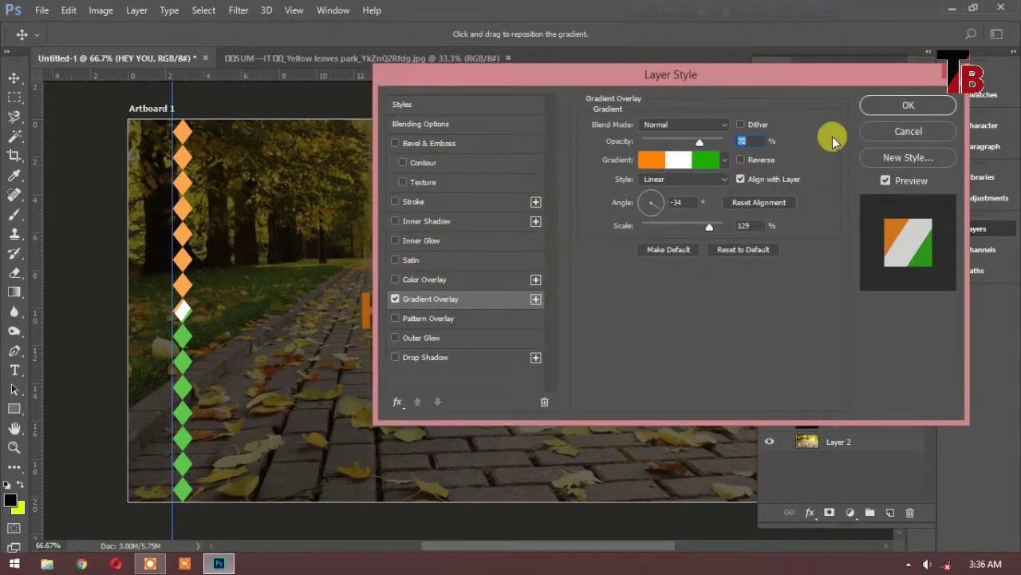
pyautogui.click(884, 106)
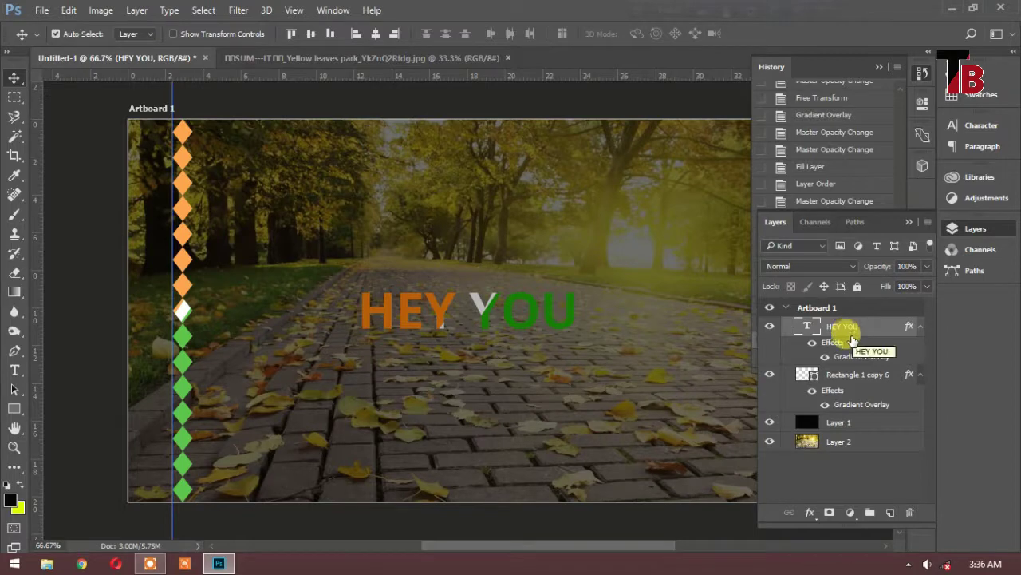
# Add a Multiply 35% drop shadow with slightly increased distance to HEY YOU
pyautogui.click(809, 512)
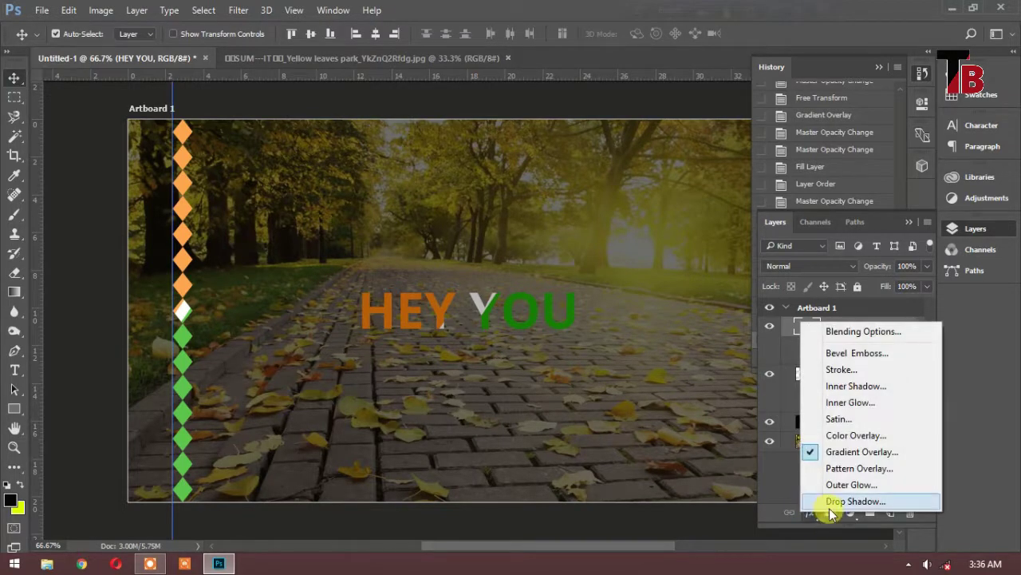
pyautogui.click(829, 506)
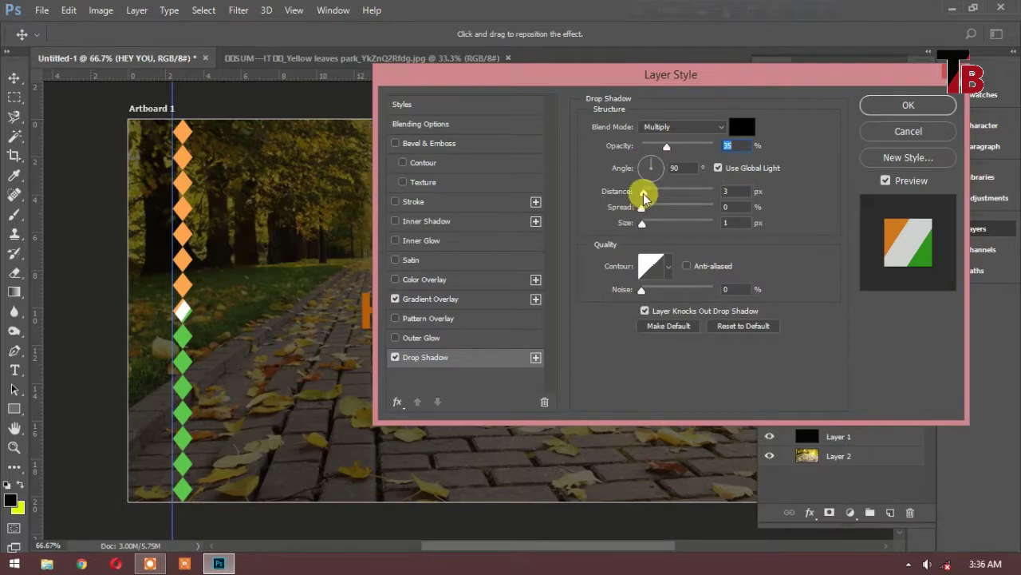
pyautogui.moveTo(685, 73); pyautogui.dragTo(801, 63)
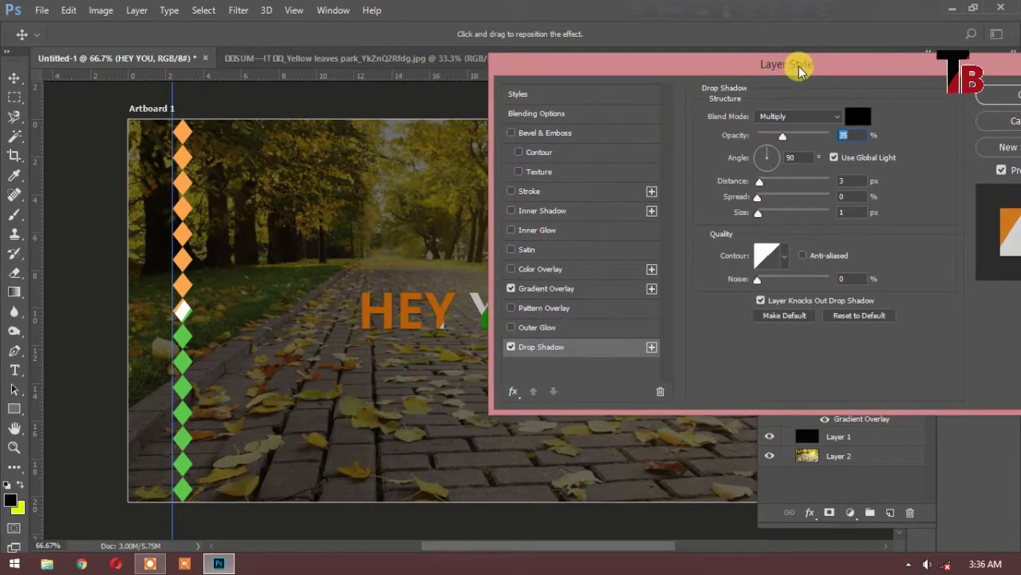
pyautogui.click(758, 183)
pyautogui.moveTo(758, 183); pyautogui.dragTo(762, 186)
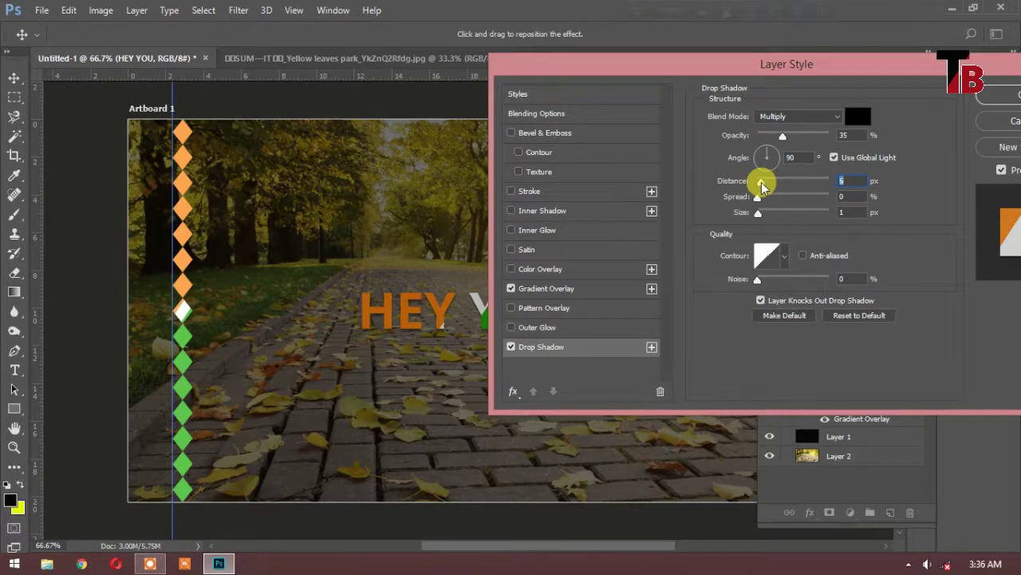
pyautogui.click(994, 94)
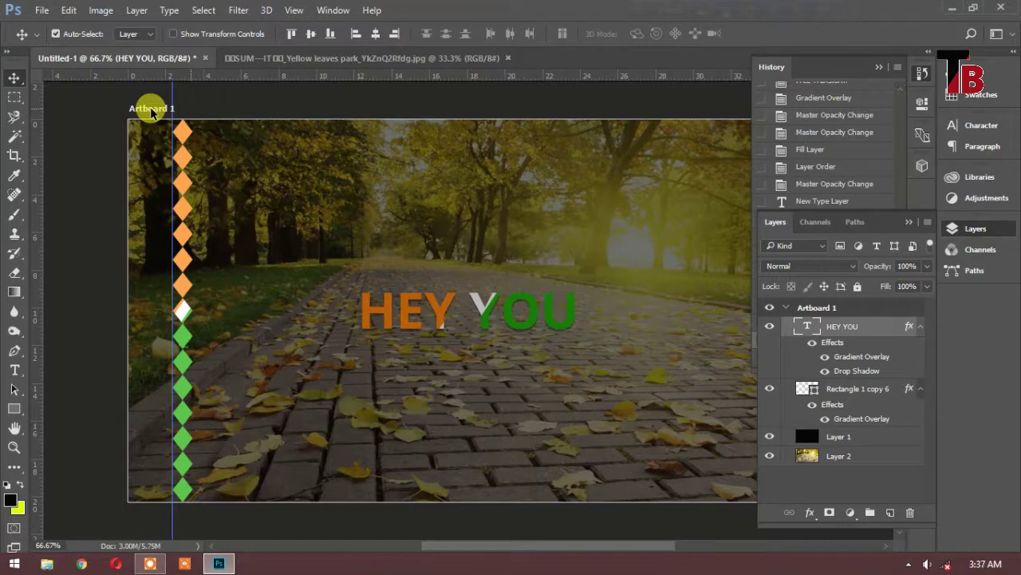
# Drag Artboard 1 up and to the left
pyautogui.moveTo(152, 110); pyautogui.dragTo(88, 104)
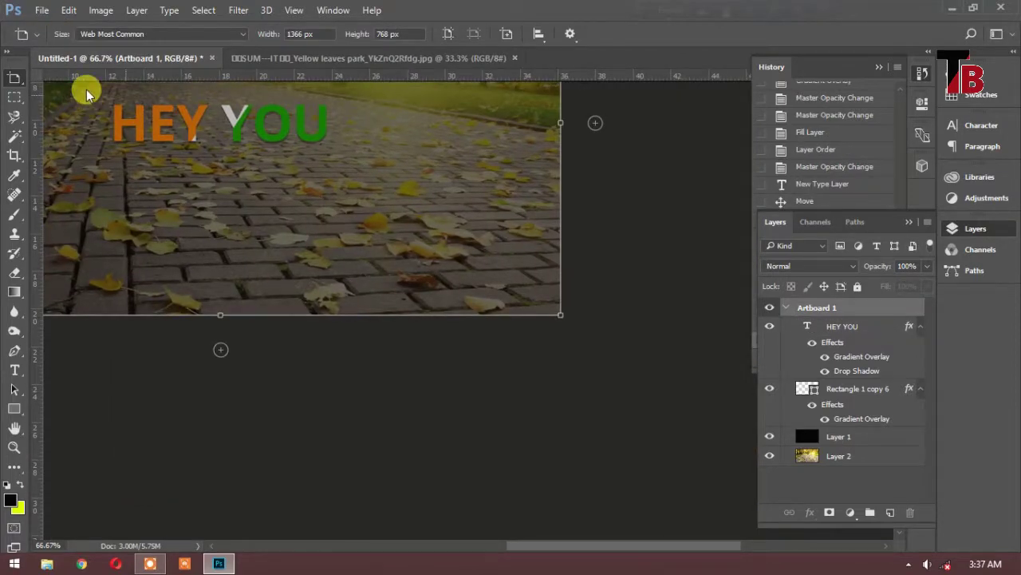
pyautogui.click(42, 11)
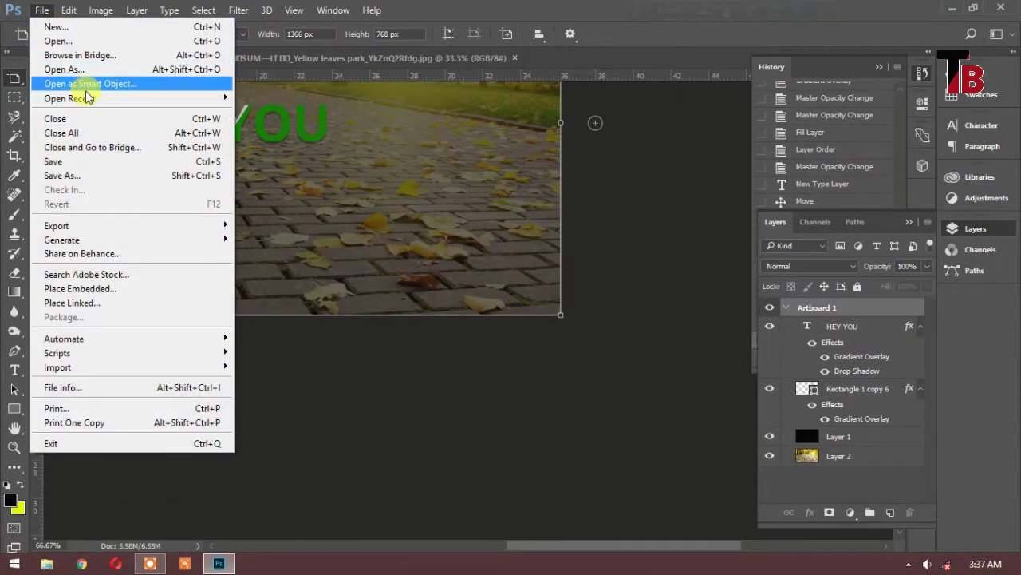
pyautogui.click(357, 150)
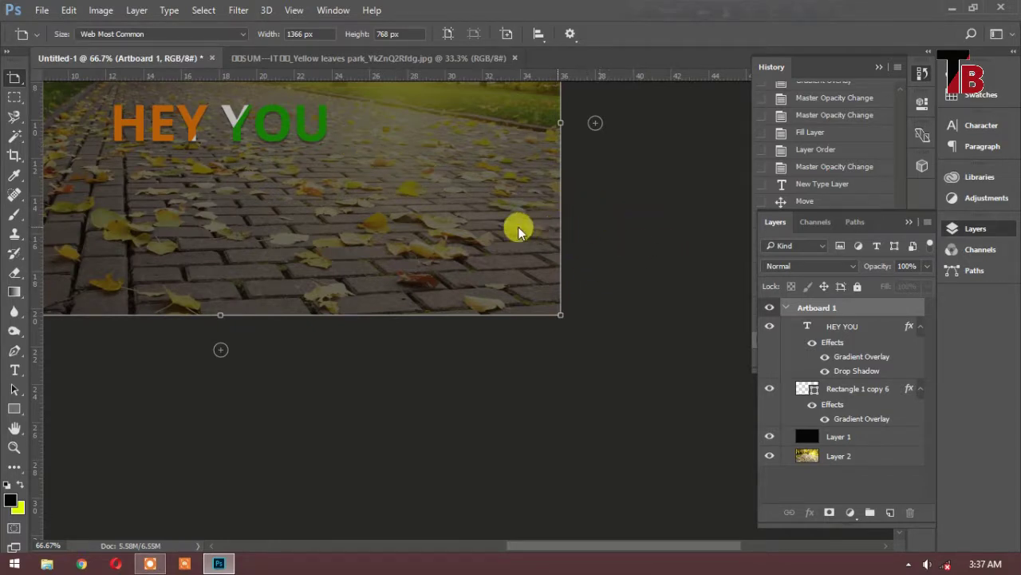
# Undo an accidental shift of the dark overlay layer
pyautogui.moveTo(520, 229); pyautogui.dragTo(581, 279)
pyautogui.press('v')
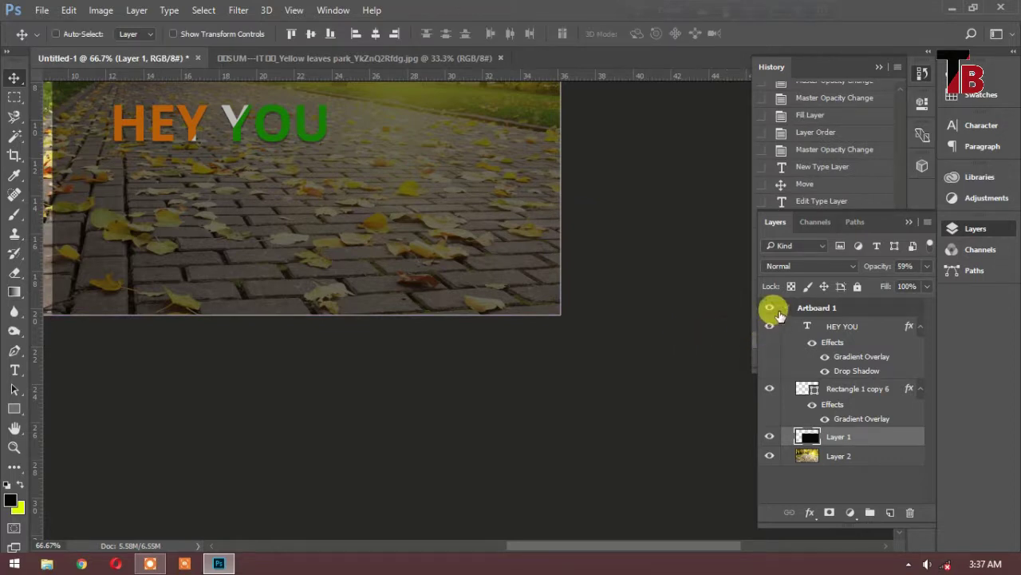
pyautogui.hotkey('ctrl', 'z')
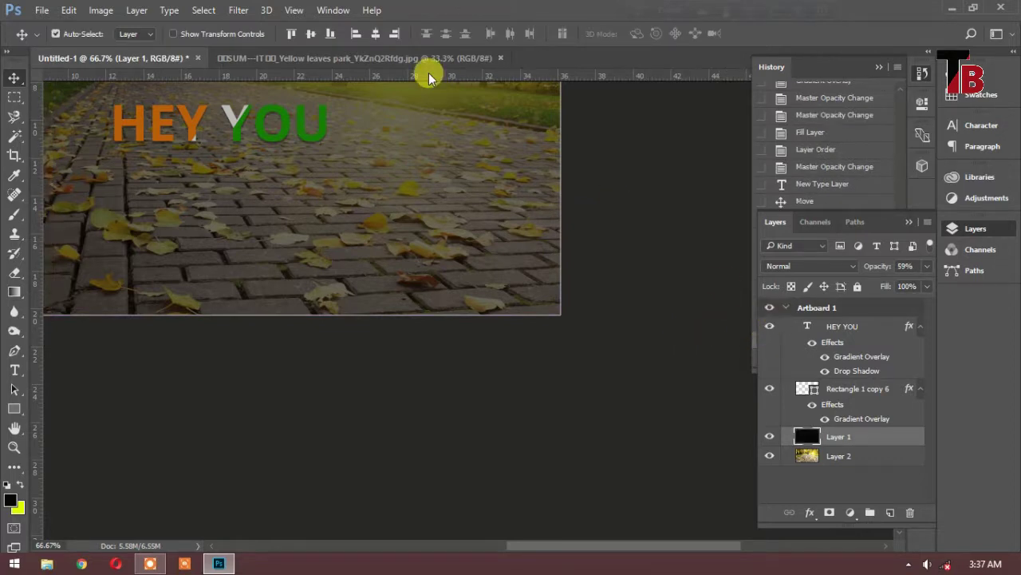
# Save the design to the Desktop as 'Wallpaper' in JPEG format at quality 12 (Maximum)
pyautogui.click(41, 11)
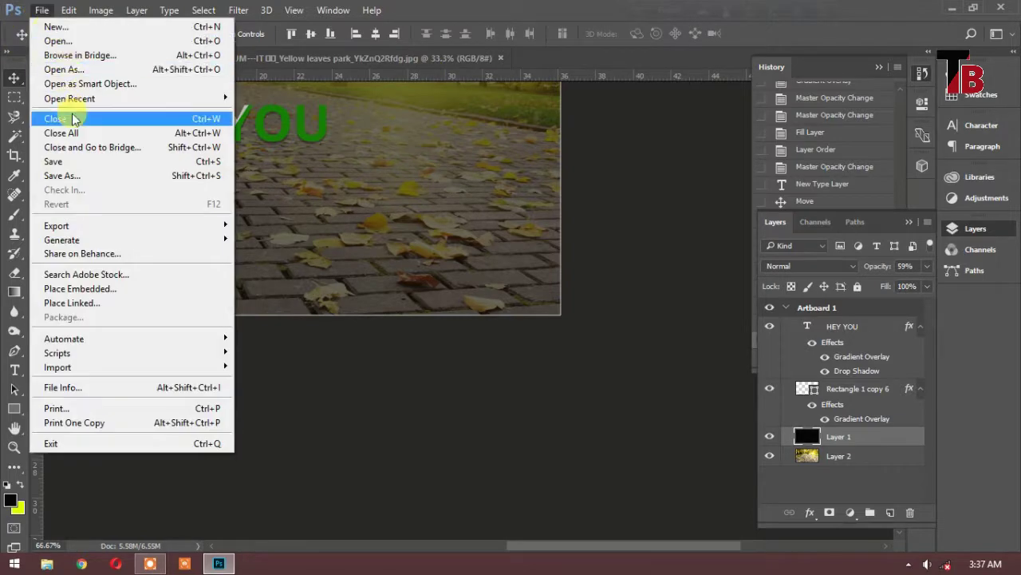
pyautogui.click(67, 176)
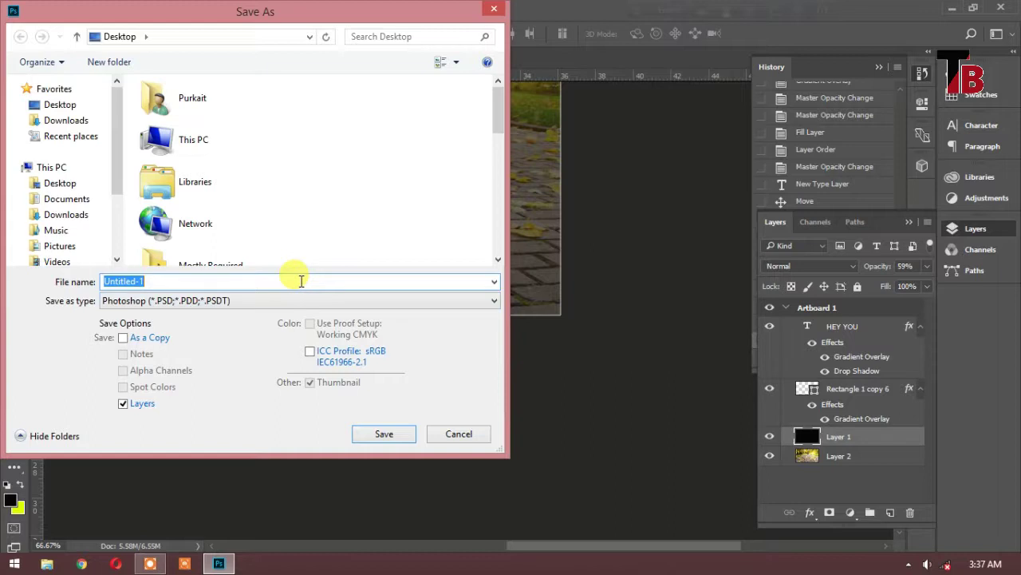
pyautogui.write('W')
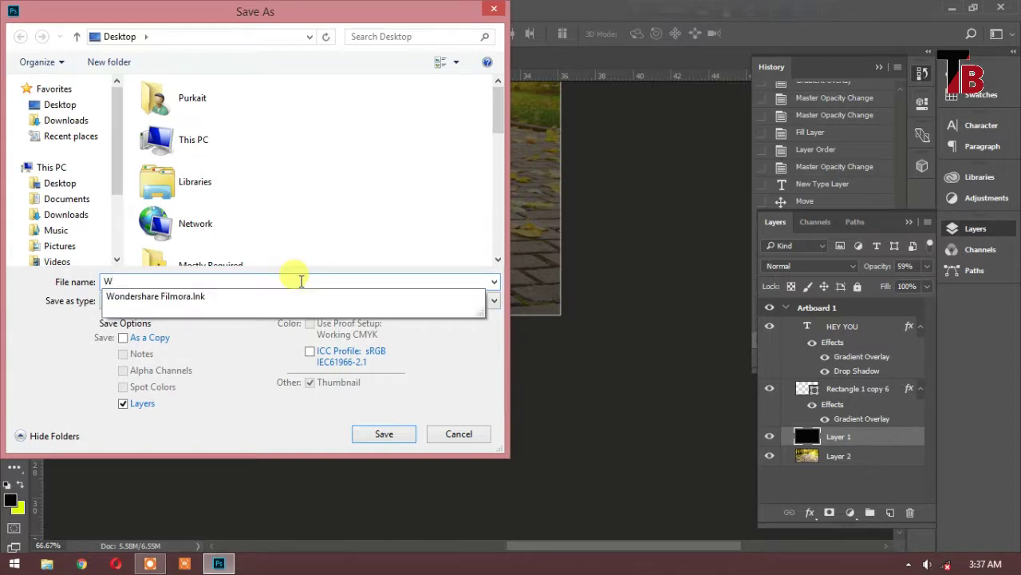
pyautogui.write('allpaper')
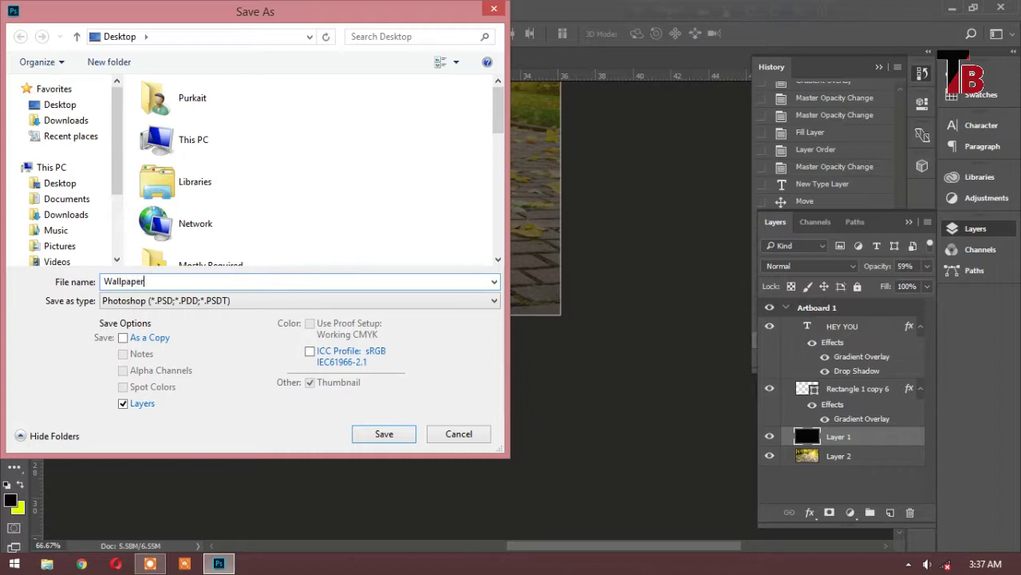
pyautogui.click(313, 300)
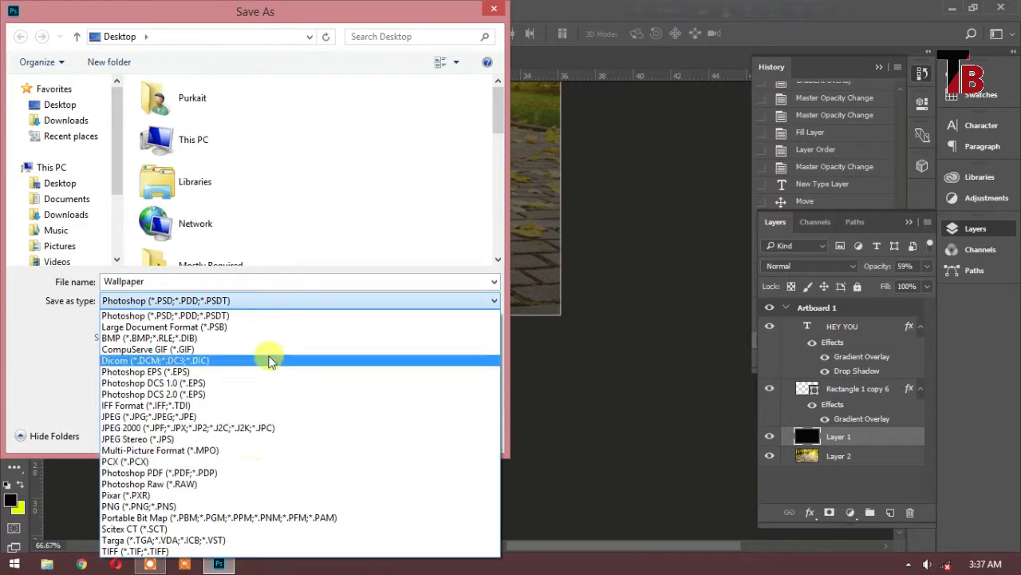
pyautogui.click(243, 417)
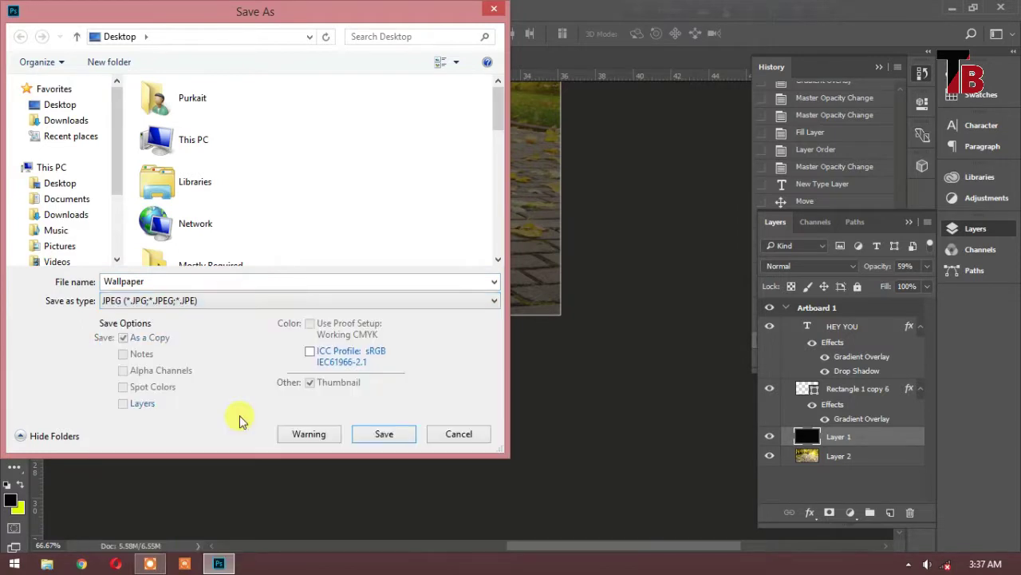
pyautogui.click(374, 433)
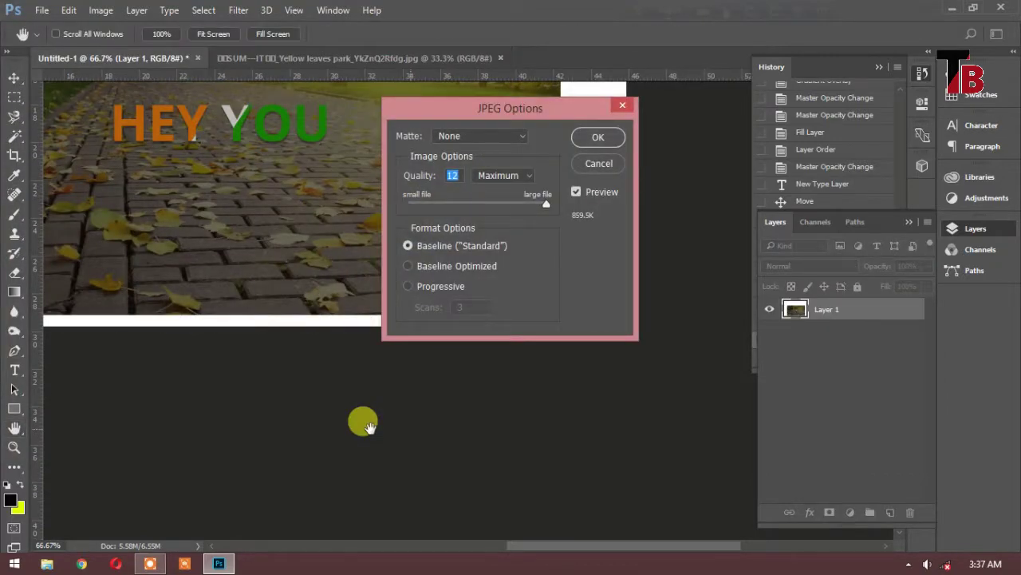
pyautogui.press('Return')
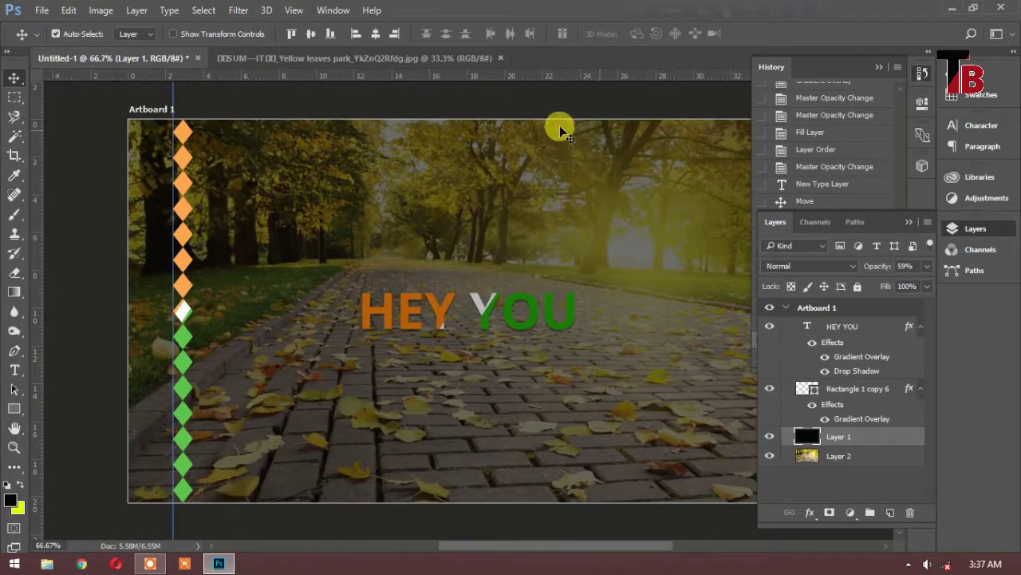